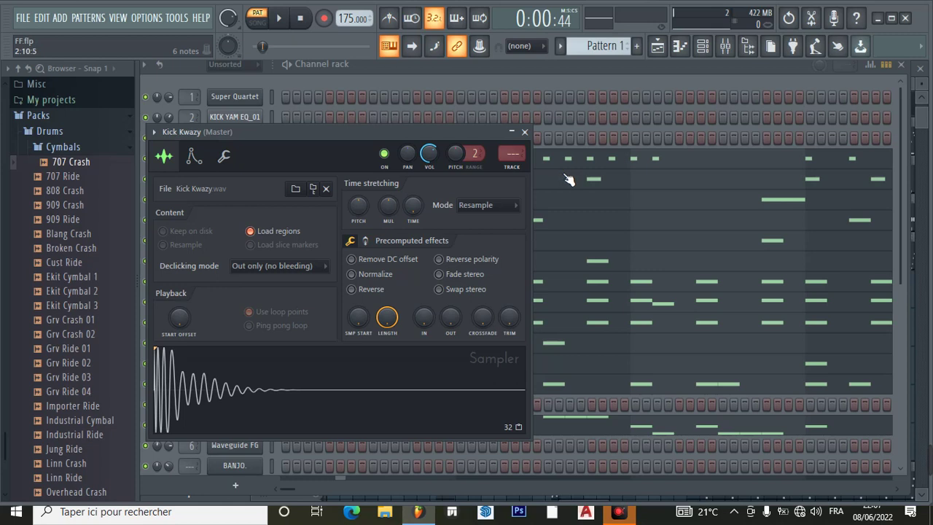
# - Close the Kick Kwazy sampler window and check the TanbouL channel's sampler settings
pyautogui.click(525, 132)
pyautogui.scroll(-1, 488, 234)
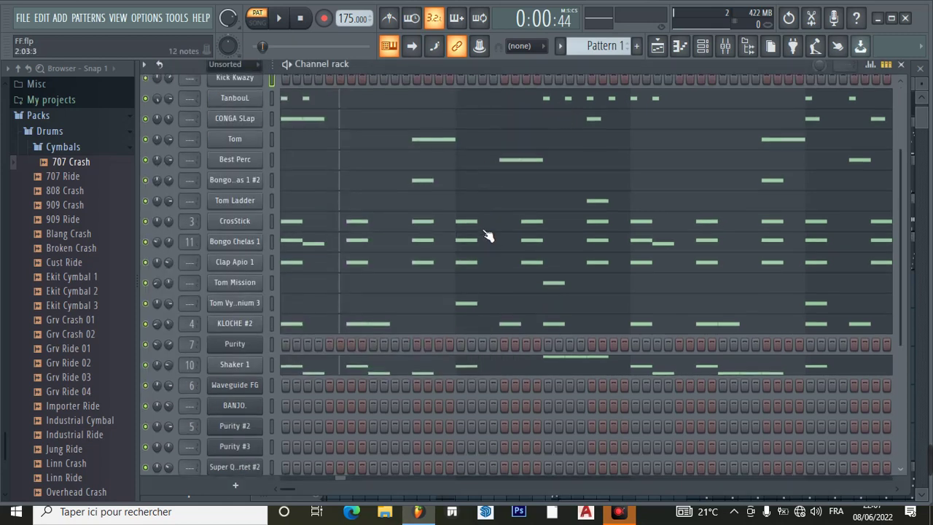
pyautogui.scroll(1, 488, 236)
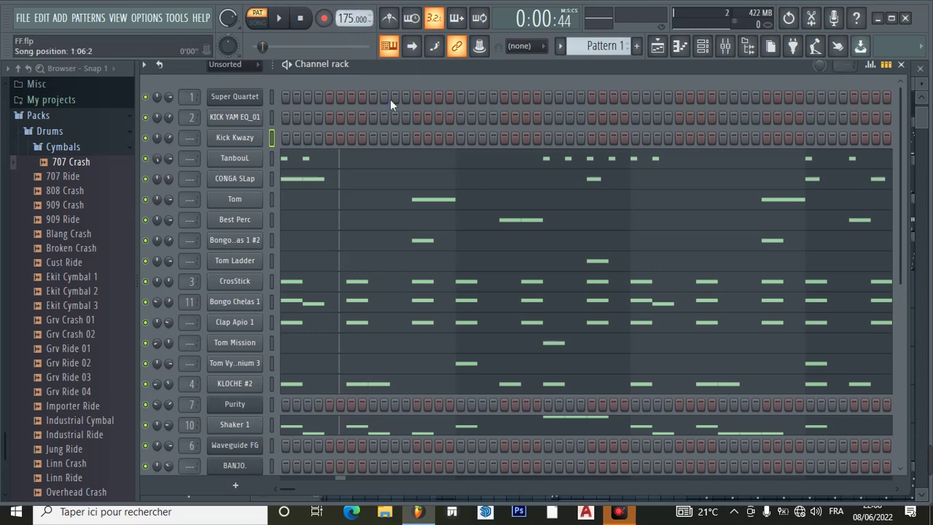
pyautogui.click(232, 160)
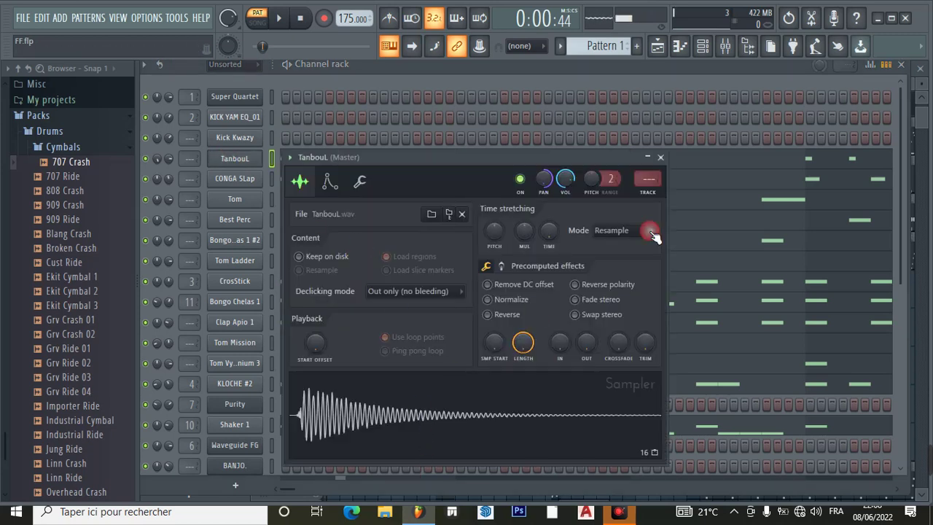
pyautogui.click(660, 158)
pyautogui.click(232, 200)
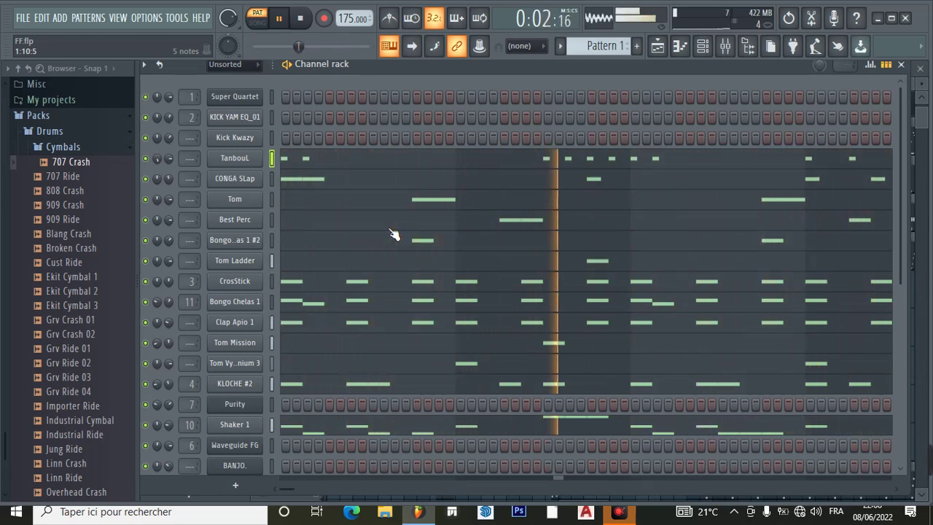
# - Solo the TanbouL channel and examine its notes in the piano roll while Pattern 1 plays
pyautogui.rightClick(146, 158)
pyautogui.click(153, 166)
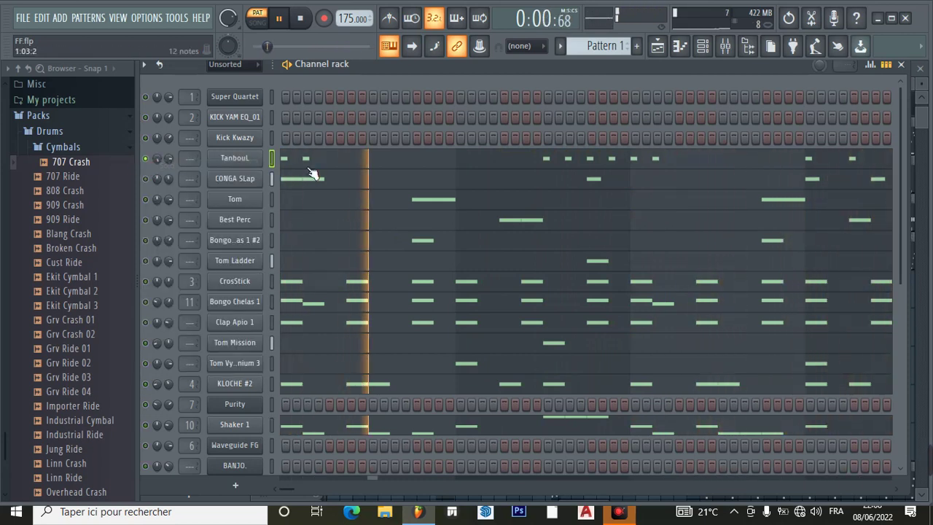
pyautogui.click(316, 168)
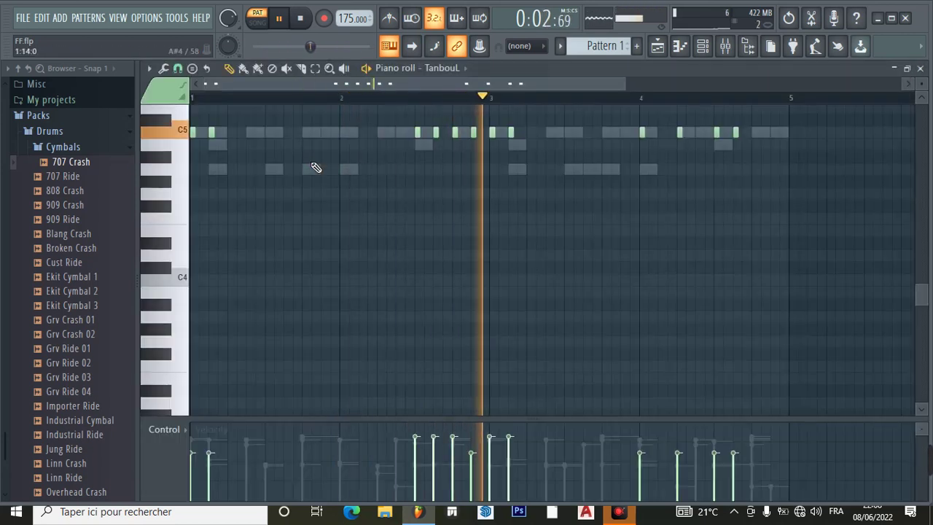
pyautogui.click(702, 45)
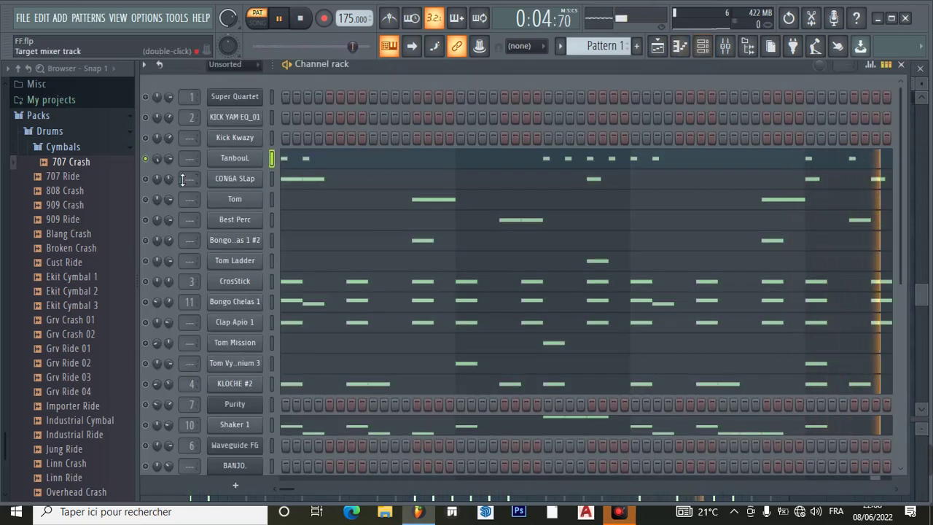
# - Unmute the CONGA SLap channel and examine its note placement in the piano roll during playback
pyautogui.click(296, 181)
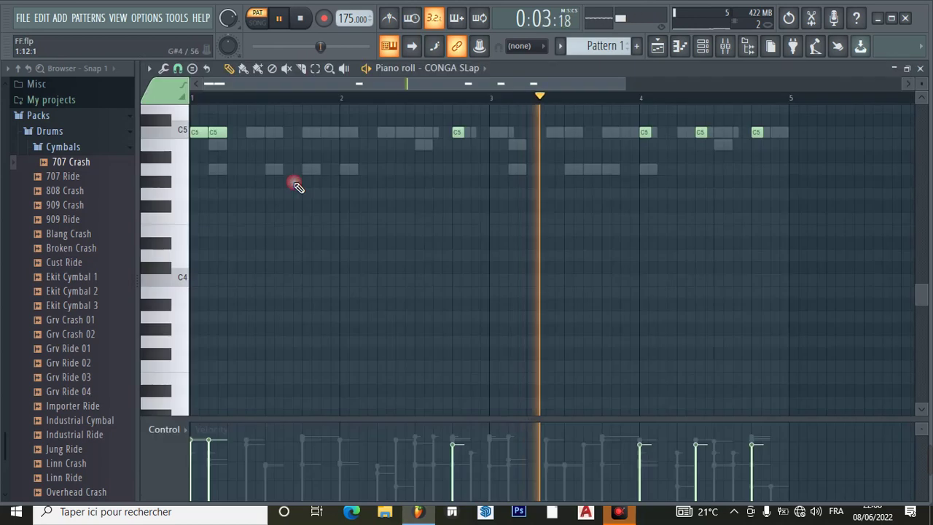
pyautogui.click(703, 45)
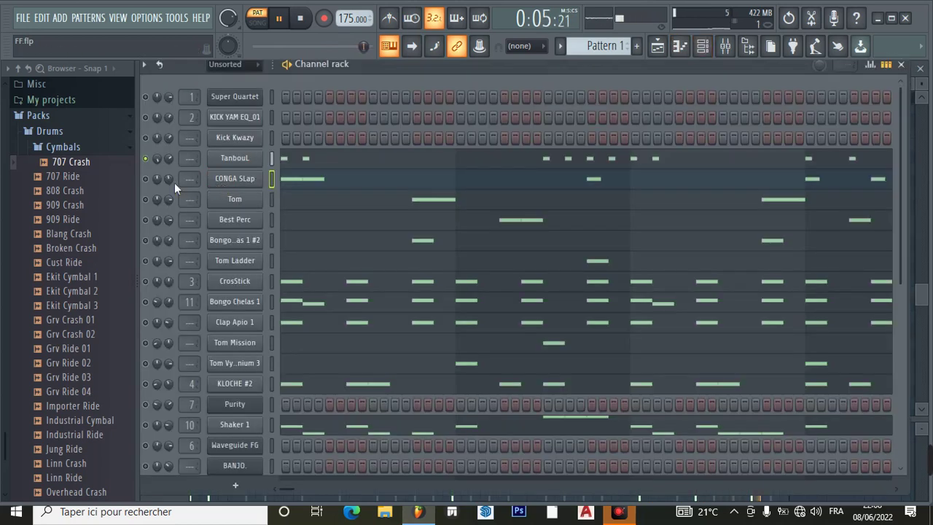
pyautogui.click(315, 184)
pyautogui.scroll(2, 404, 223)
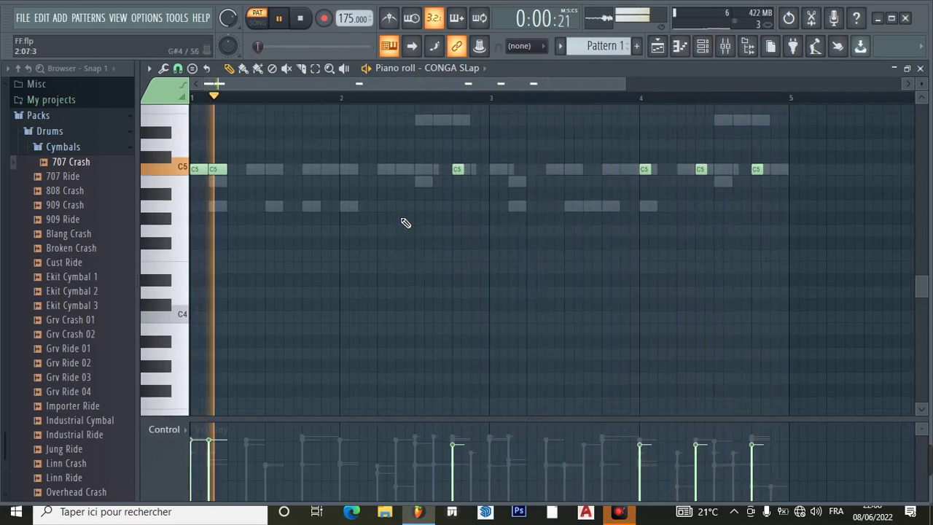
pyautogui.click(702, 46)
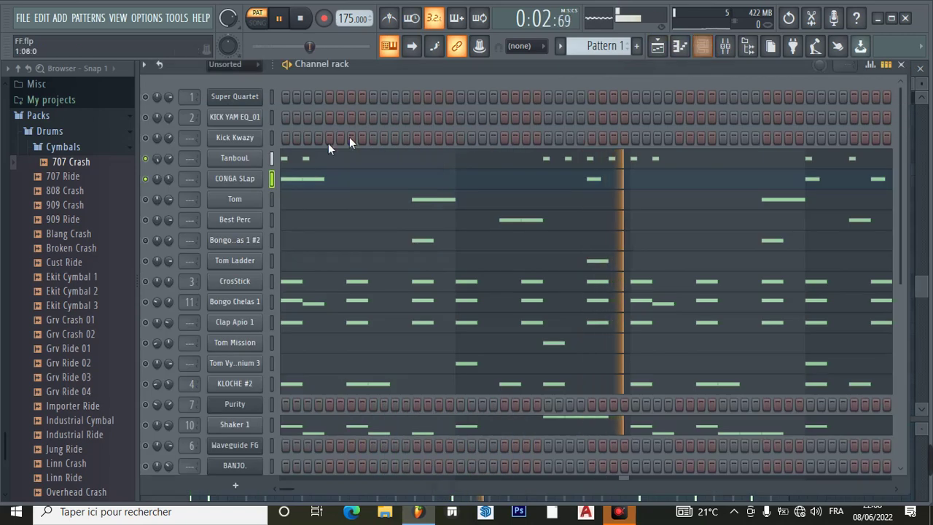
# - Solo the Tom channel, and re-enable TanbouL, CONGA SLap and Best Perc alongside it
pyautogui.rightClick(146, 200)
pyautogui.click(149, 209)
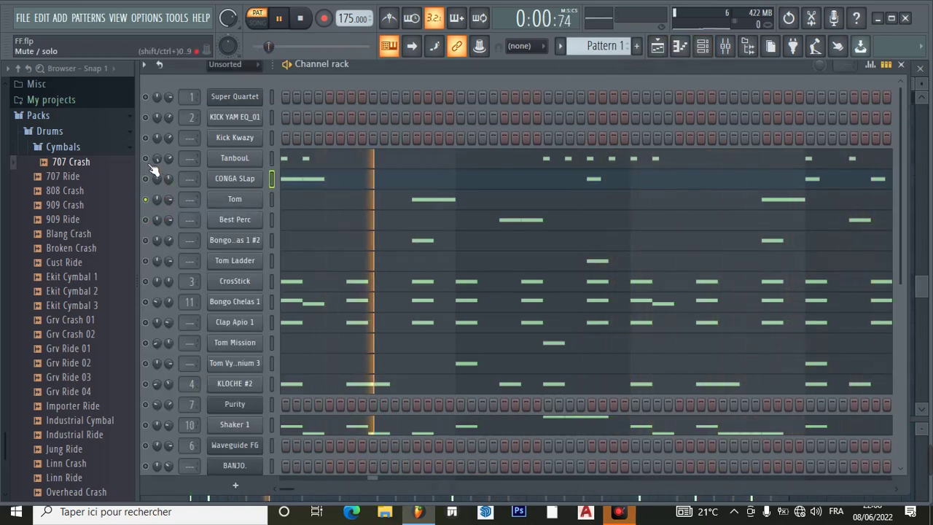
pyautogui.click(146, 176)
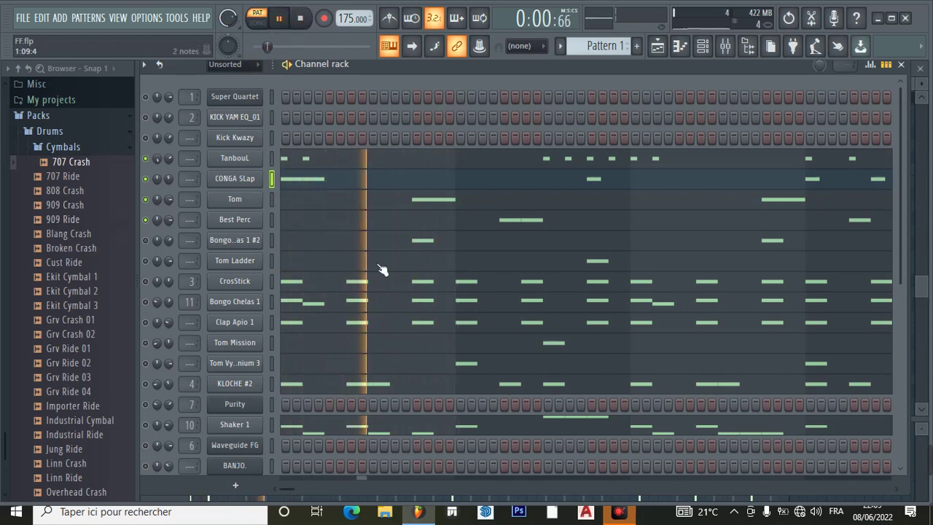
# - Examine the Tom channel's notes in the piano roll, stop playback and audition the sound at C5
pyautogui.click(342, 207)
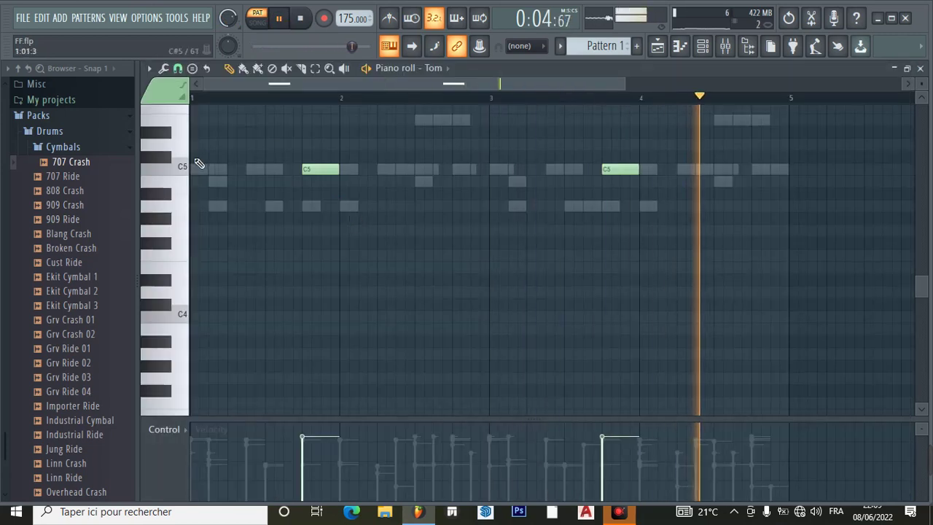
pyautogui.press('space')
pyautogui.click(150, 160)
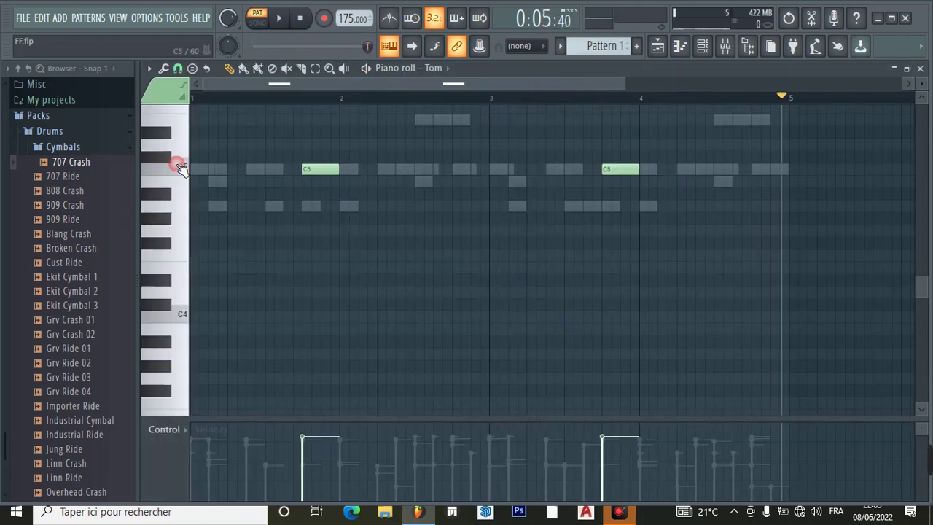
pyautogui.click(704, 48)
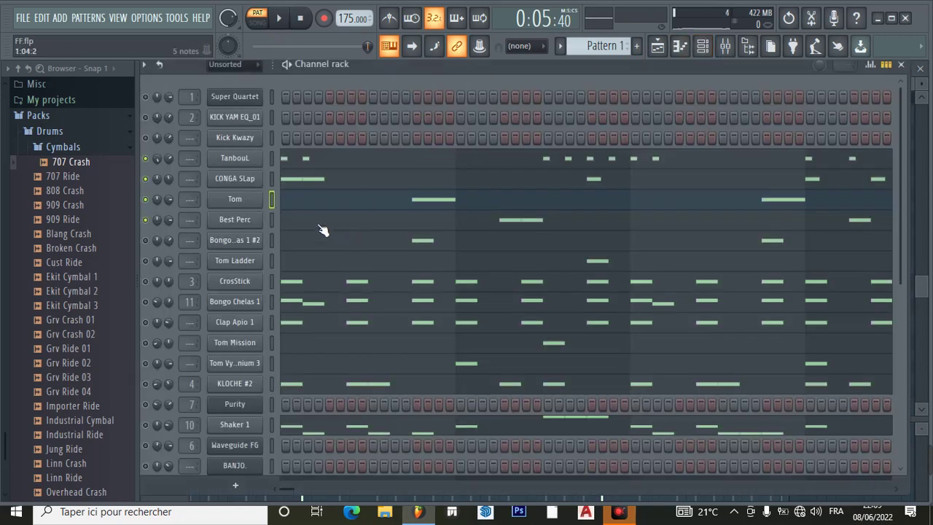
# - Examine the Best Perc channel's notes in the piano roll and return to the channel rack
pyautogui.click(323, 226)
pyautogui.click(141, 219)
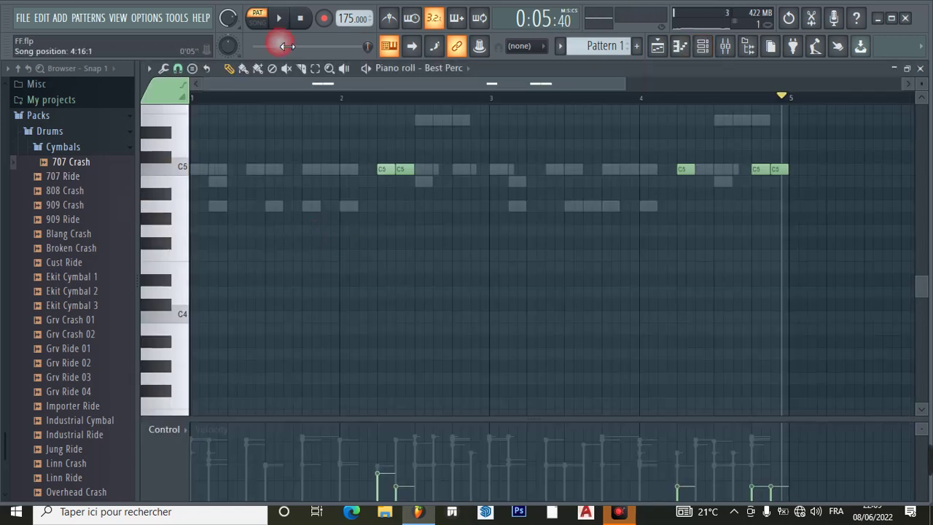
pyautogui.scroll(3, 356, 223)
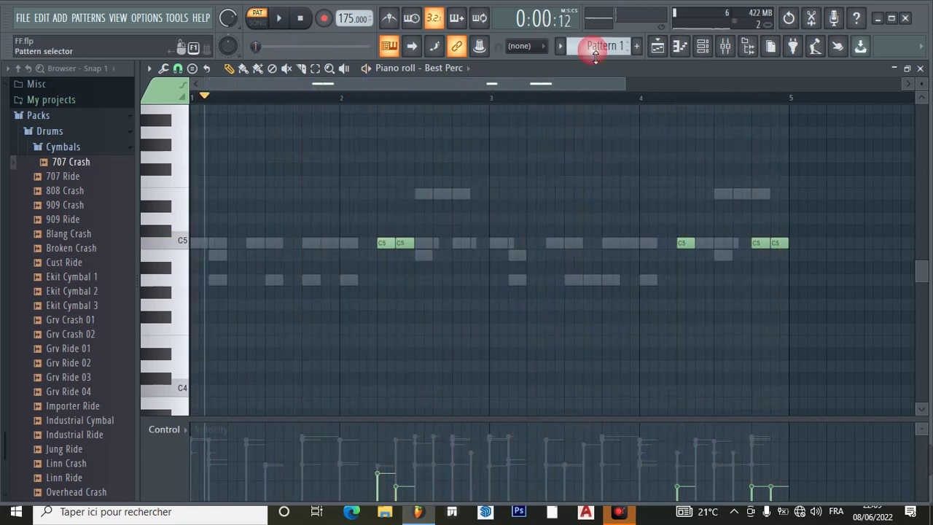
pyautogui.click(711, 56)
# - Unmute Bongo Chelas 1 #2 and listen to the pattern while examining that channel's notes in the piano roll
pyautogui.click(193, 243)
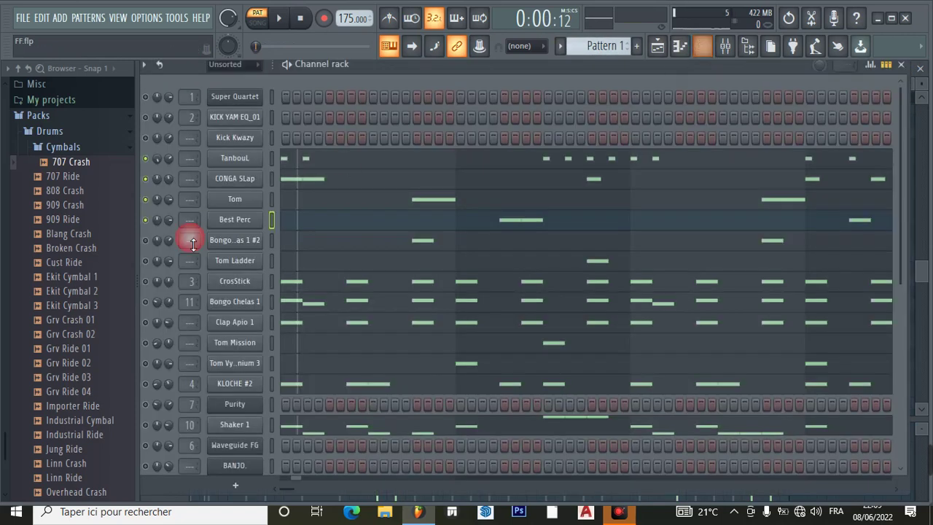
pyautogui.click(146, 242)
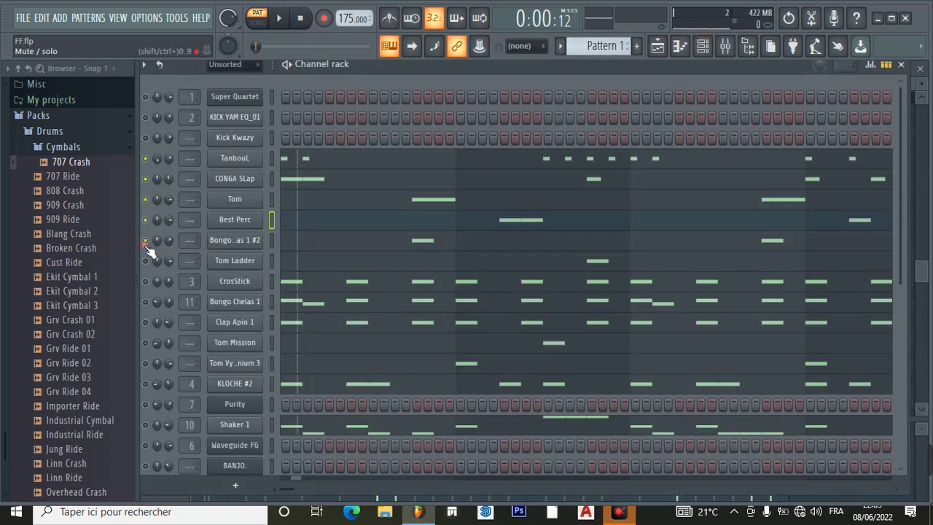
pyautogui.click(296, 247)
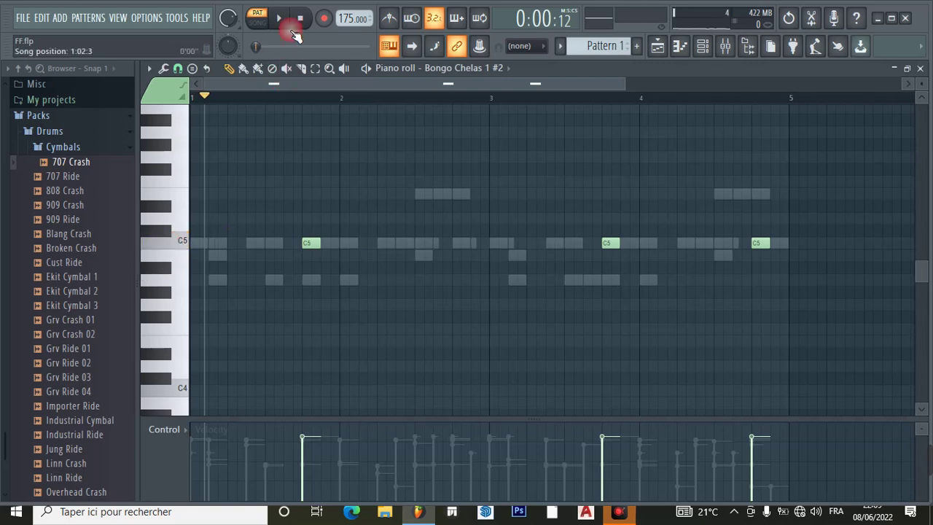
pyautogui.click(289, 24)
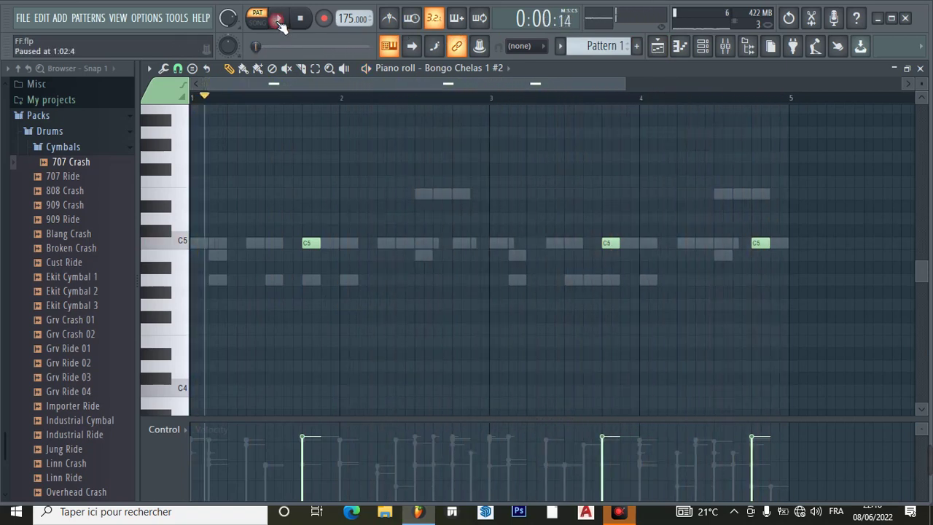
pyautogui.click(659, 47)
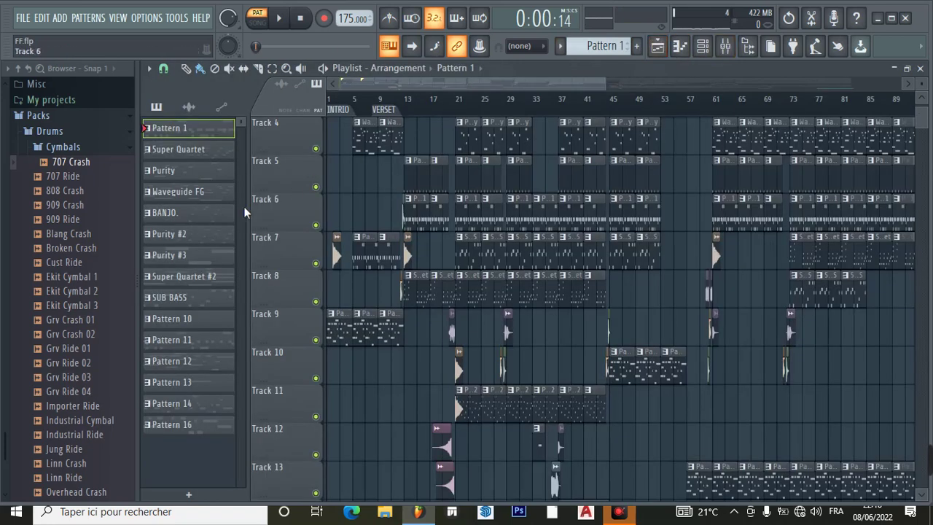
pyautogui.click(711, 52)
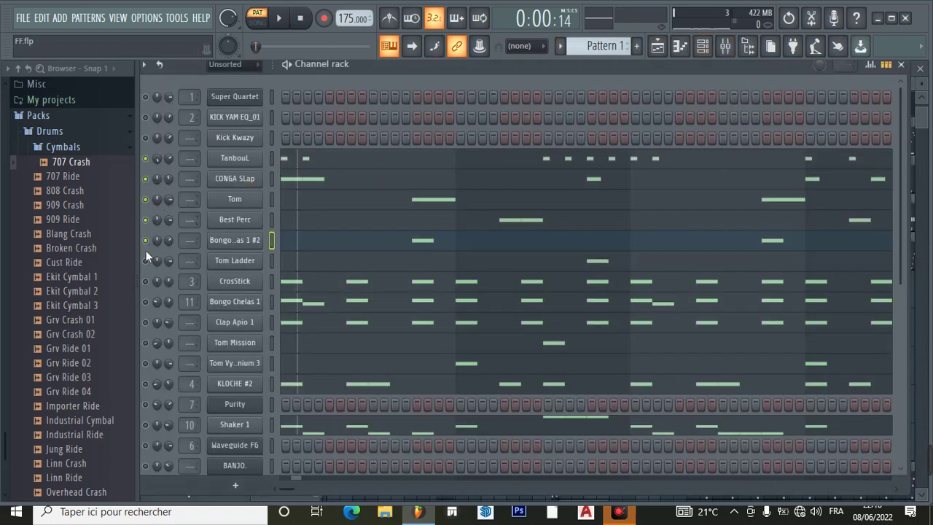
# - Unmute the Tom Ladder channel and listen to the pattern while examining its notes in the piano roll
pyautogui.click(280, 261)
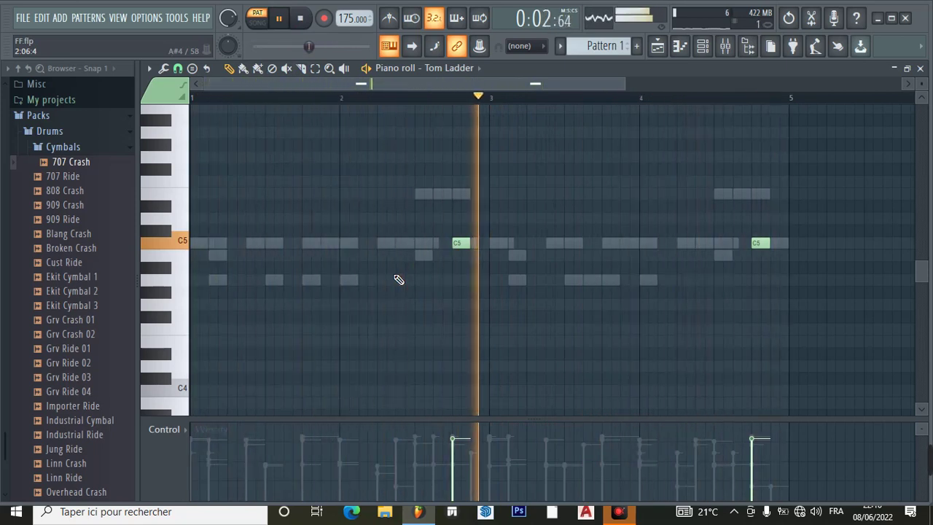
pyautogui.click(278, 19)
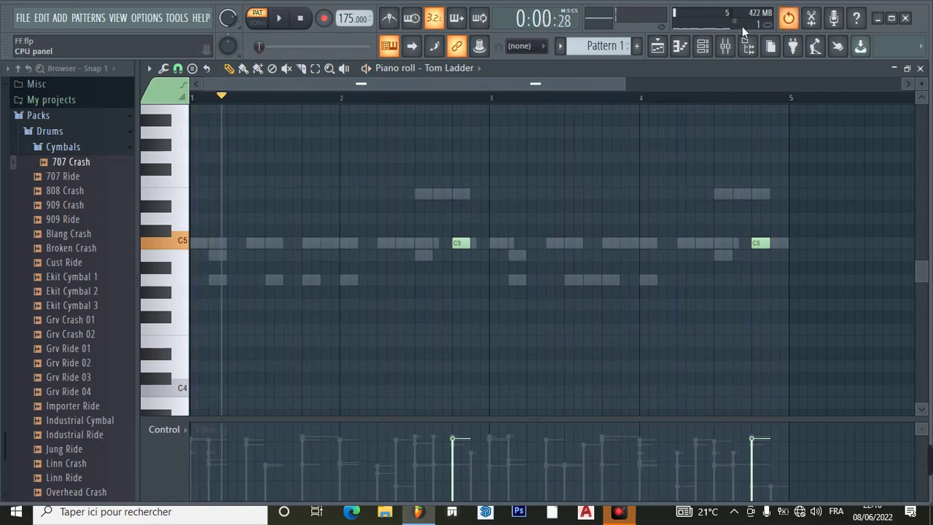
pyautogui.click(658, 48)
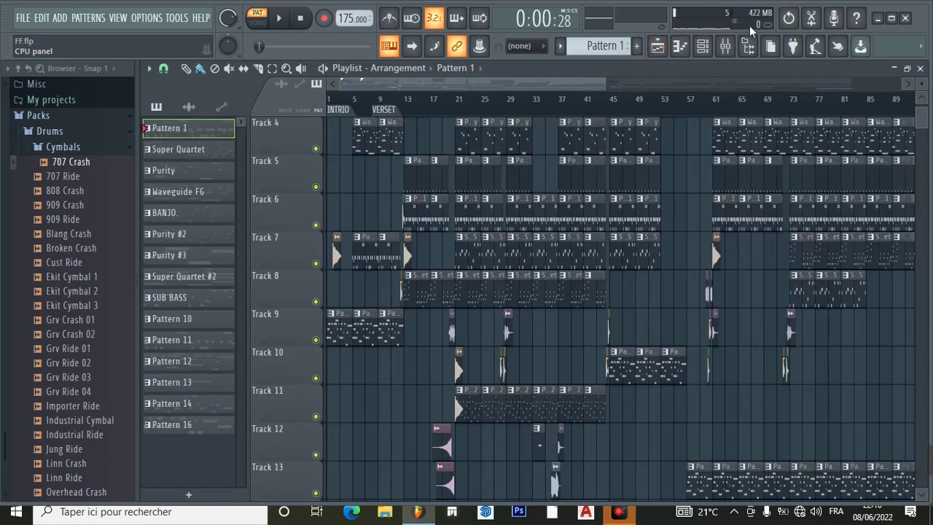
pyautogui.click(702, 51)
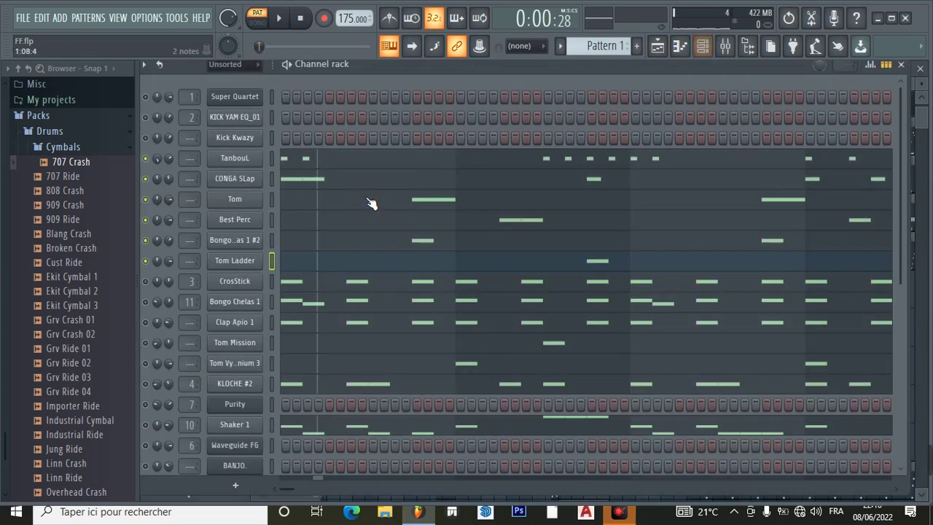
# - Unmute the CrosStick channel and play the pattern while examining its notes in the piano roll
pyautogui.click(287, 24)
pyautogui.click(332, 289)
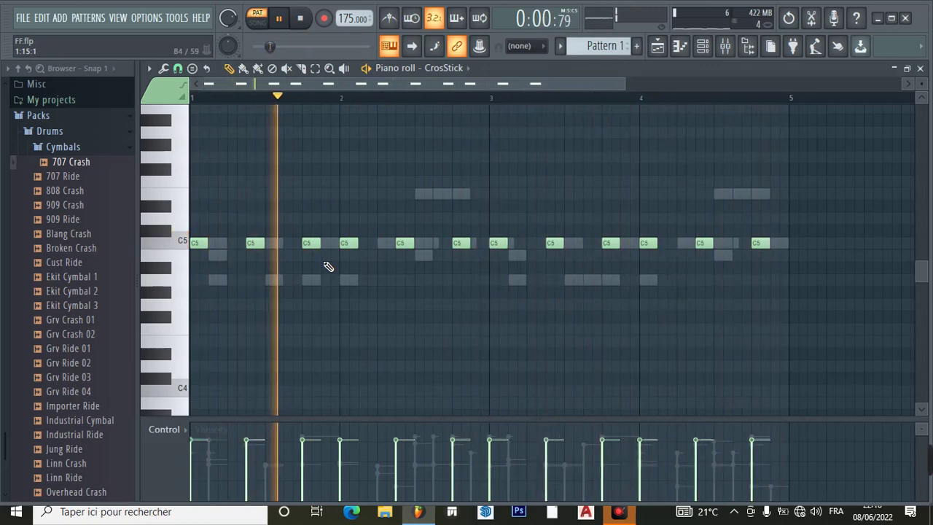
pyautogui.click(279, 19)
pyautogui.click(711, 49)
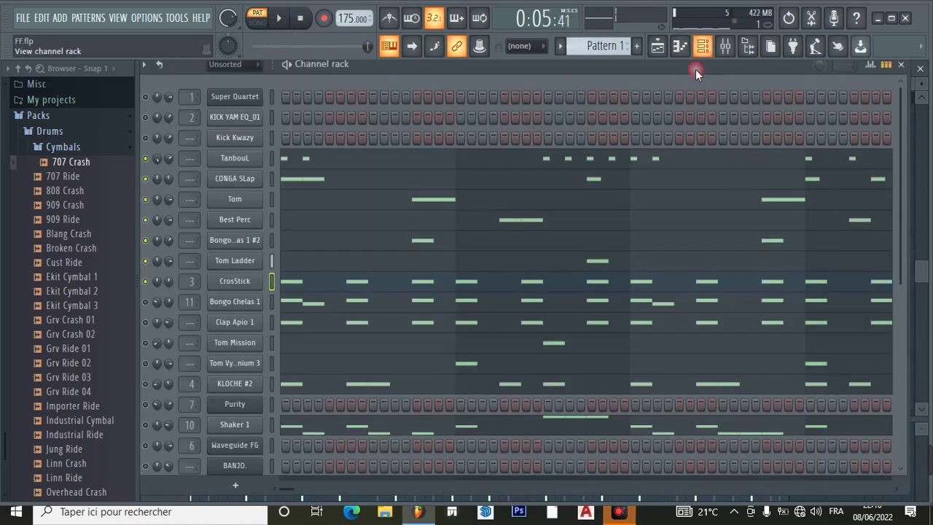
# - Unmute the Bongo Chelas 1 and Clap Apio 1 channels and open Bongo Chelas 1's notes in the piano roll
pyautogui.click(228, 303)
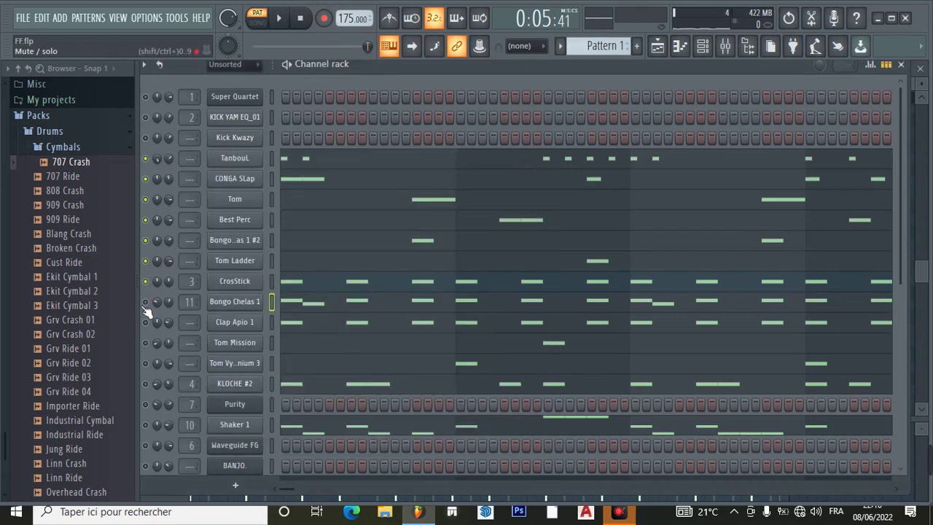
pyautogui.click(230, 323)
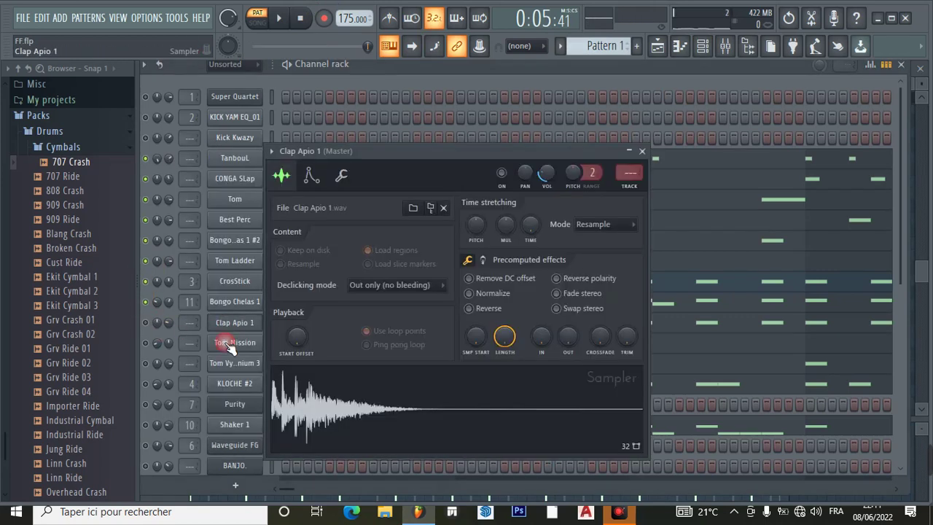
pyautogui.click(642, 151)
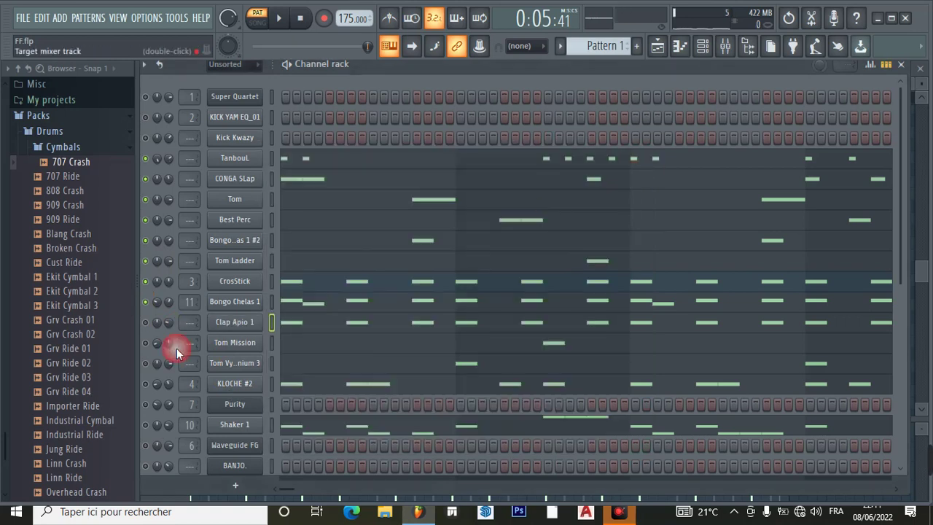
pyautogui.click(314, 312)
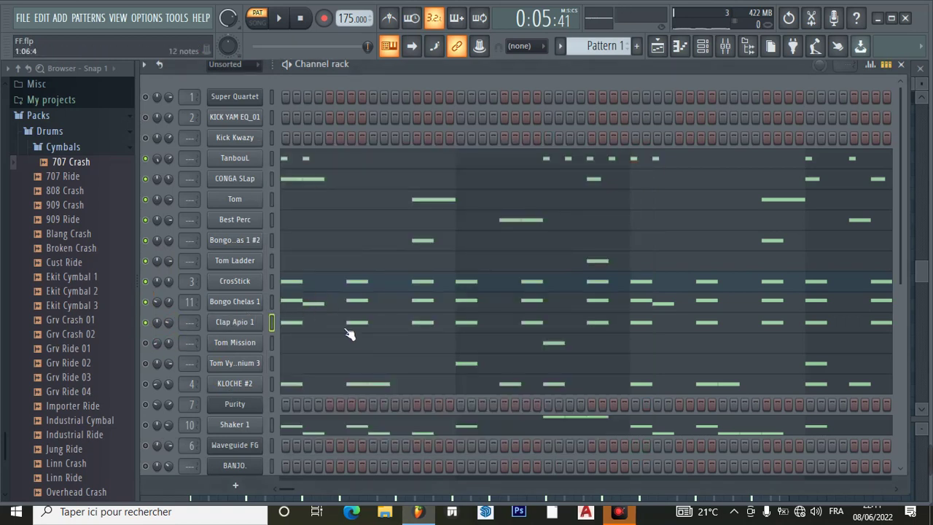
pyautogui.click(357, 301)
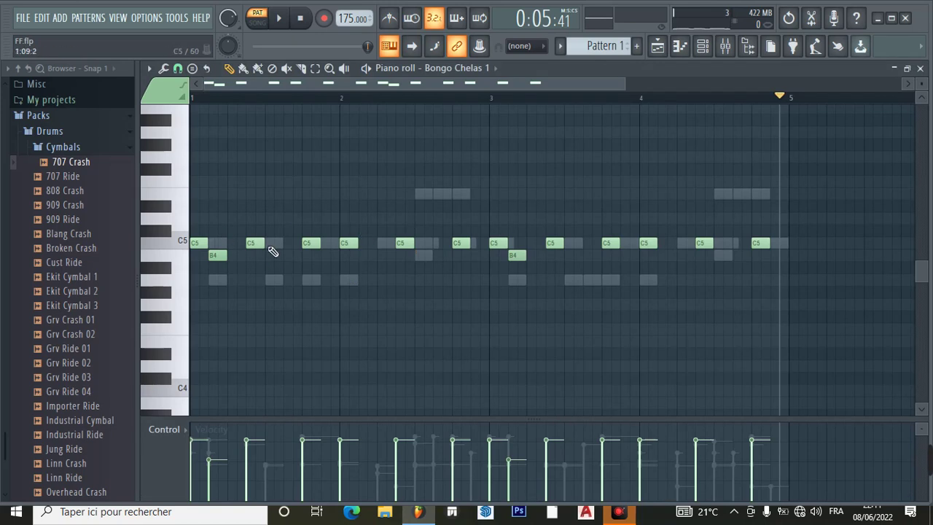
# - Open the Clap Apio 1 channel's notes in the piano roll and play the pattern from the start, reviewing it in the channel rack
pyautogui.click(207, 256)
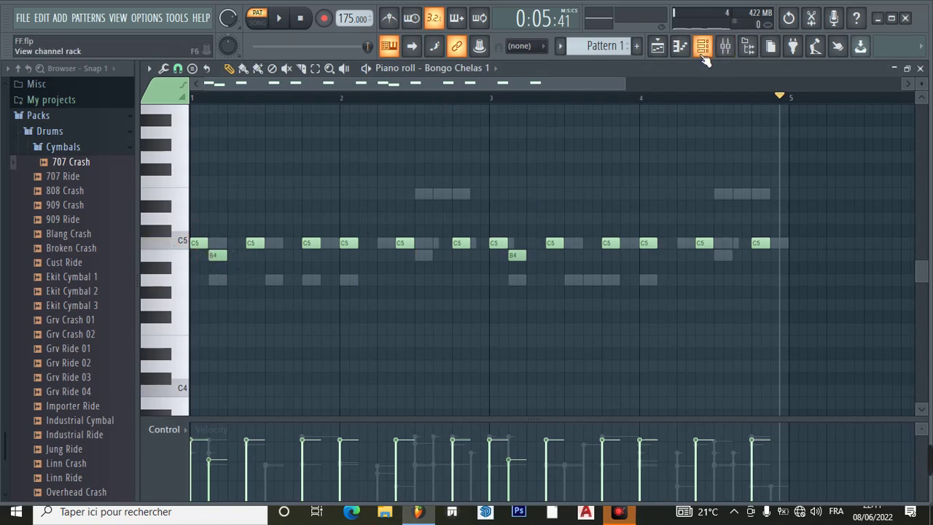
pyautogui.click(726, 47)
pyautogui.click(318, 326)
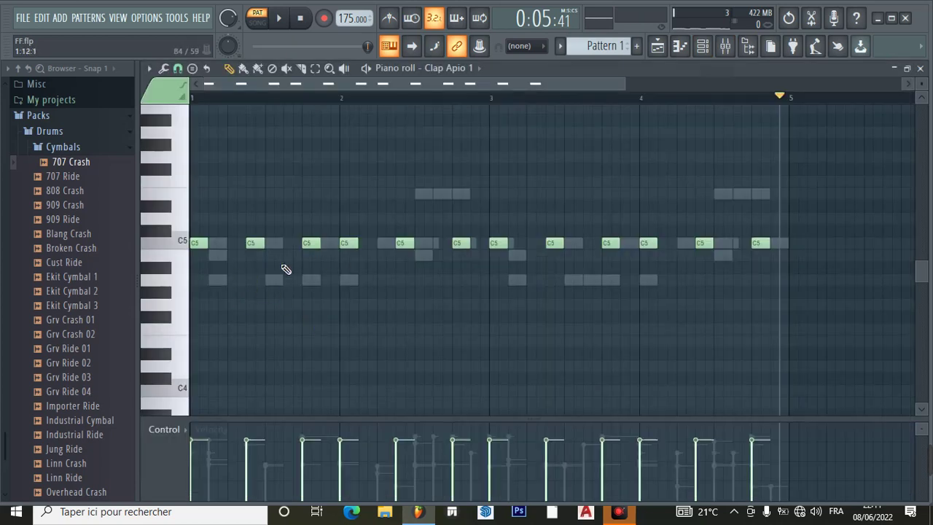
pyautogui.click(299, 18)
pyautogui.click(278, 18)
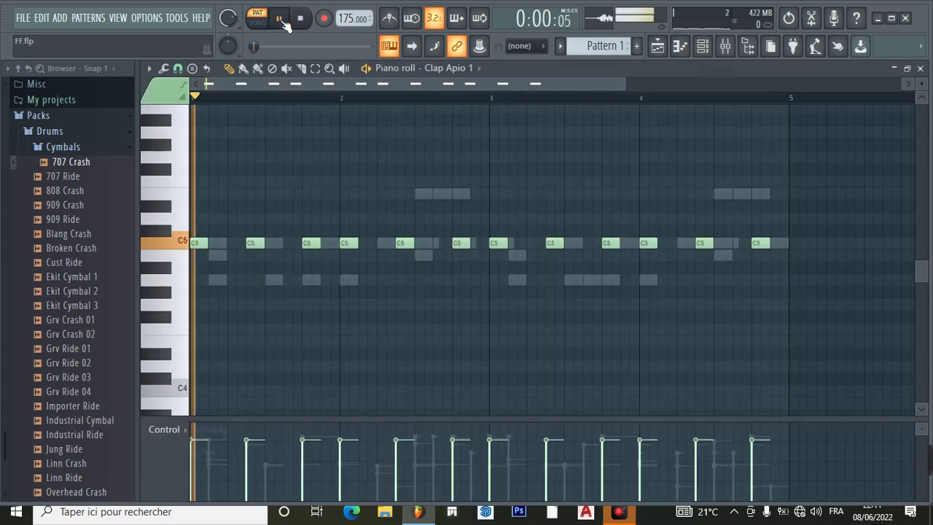
pyautogui.click(725, 46)
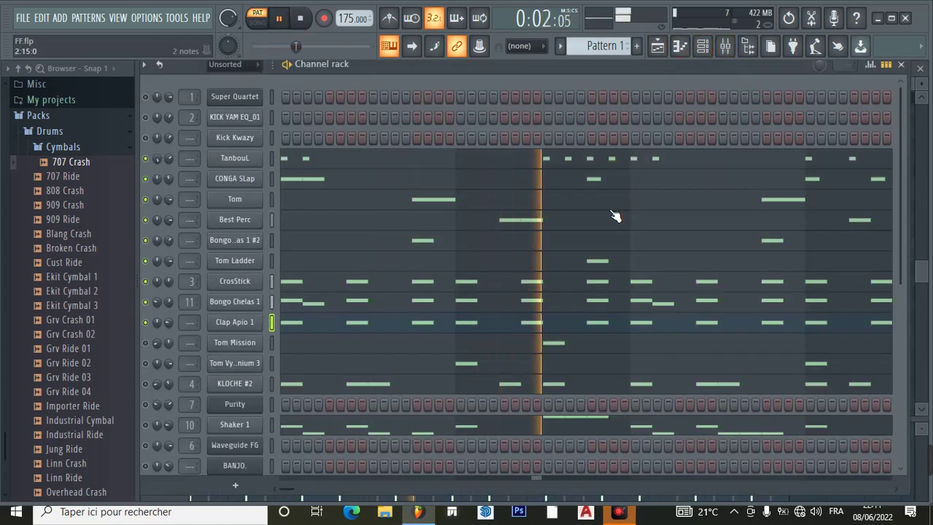
pyautogui.scroll(-3, 264, 336)
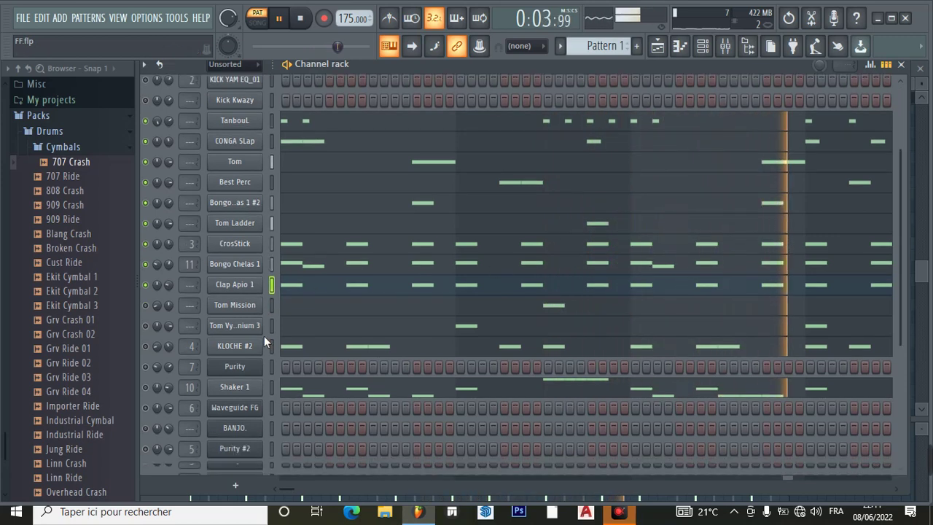
pyautogui.click(278, 20)
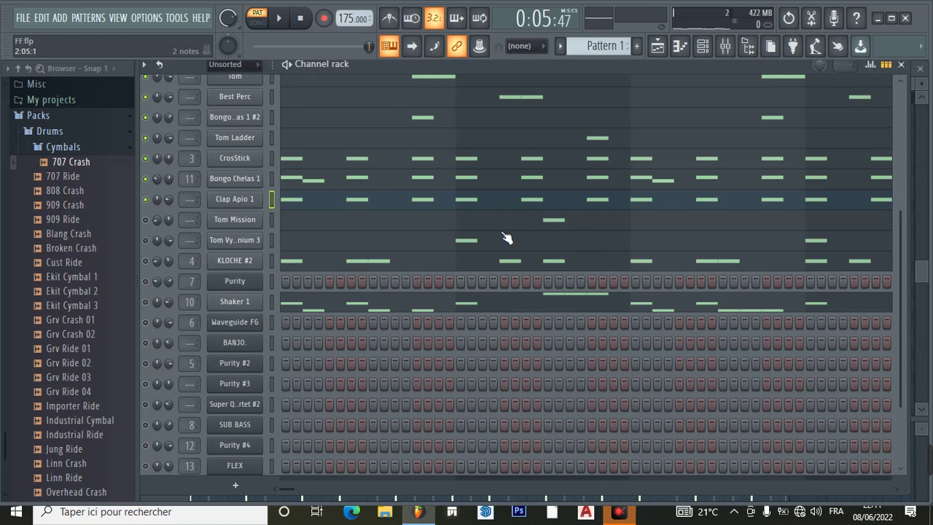
# - Unmute the Tom Mission channel and play the pattern from the start while examining its notes in the piano roll
pyautogui.click(145, 219)
pyautogui.doubleClick(303, 221)
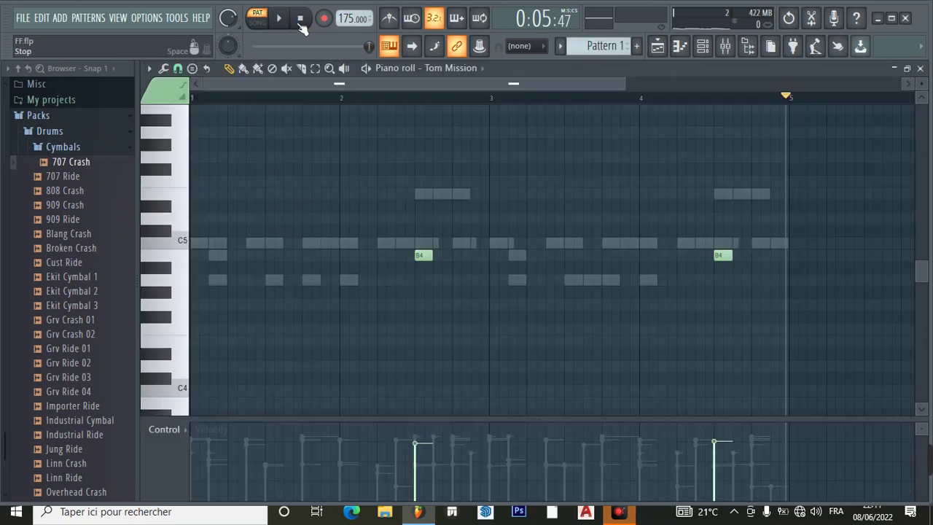
pyautogui.click(300, 18)
pyautogui.click(278, 19)
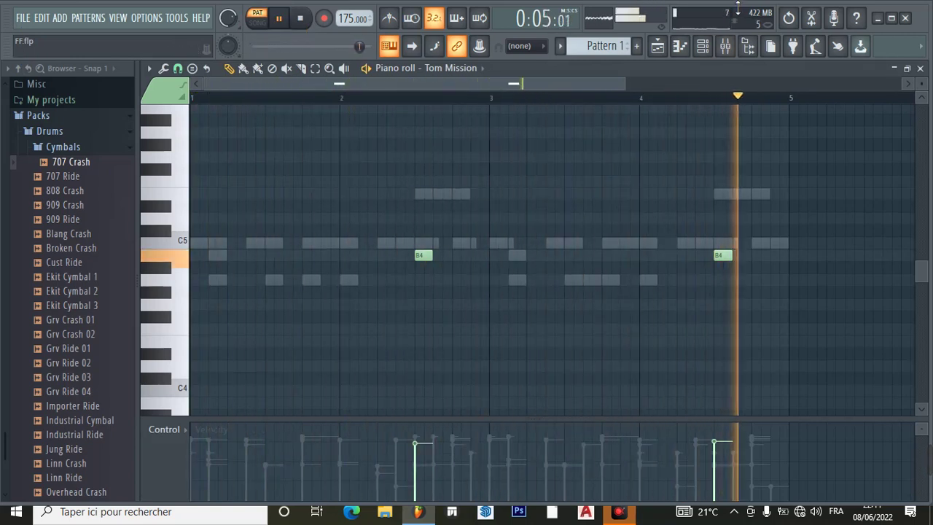
pyautogui.click(278, 20)
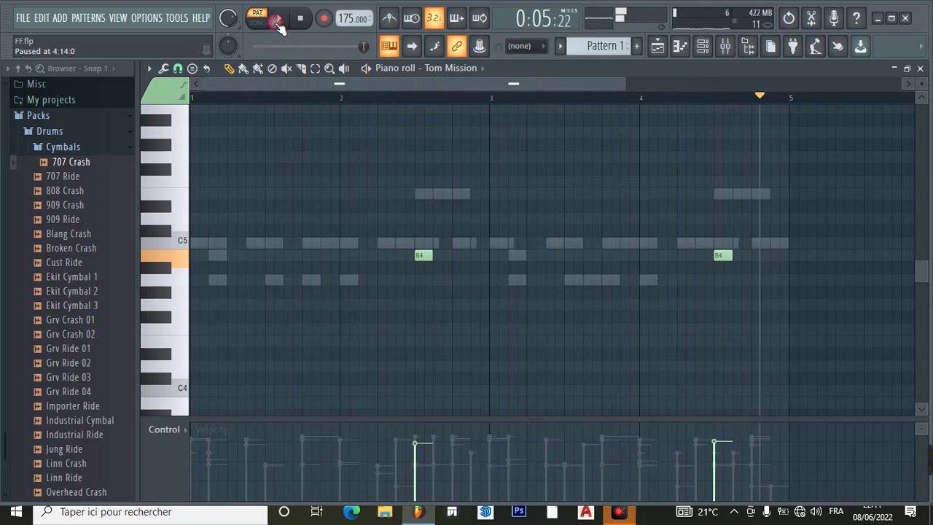
# - Unmute the Tom Vybronium 3 channel and listen to the pattern with that channel's notes open in the piano roll
pyautogui.click(704, 48)
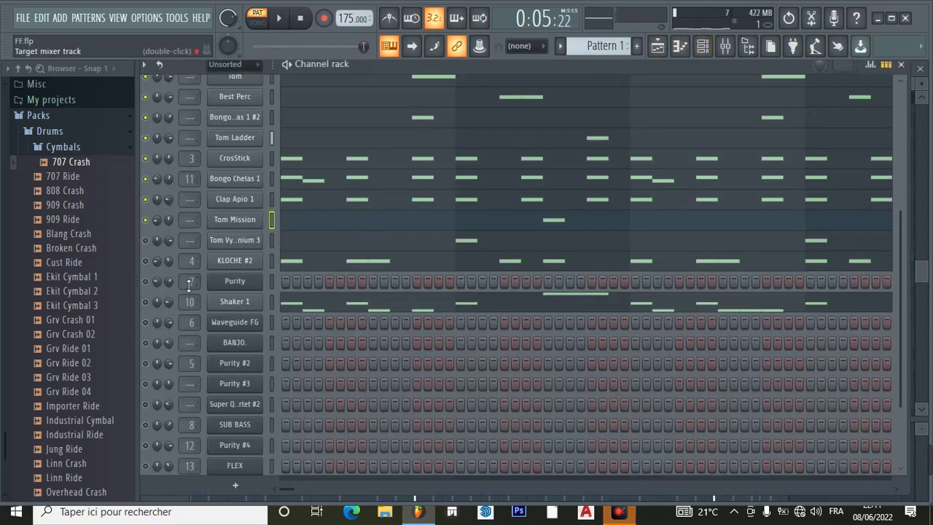
pyautogui.click(292, 242)
pyautogui.click(307, 20)
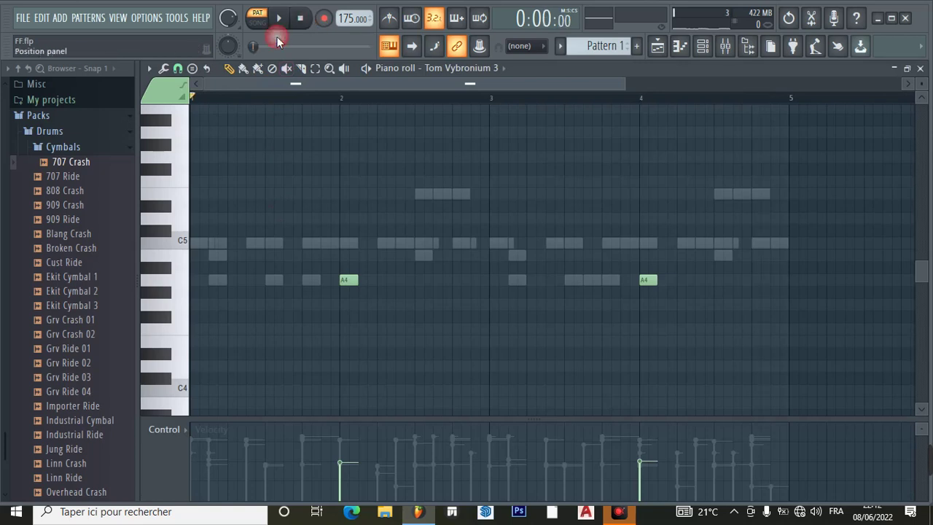
pyautogui.click(279, 21)
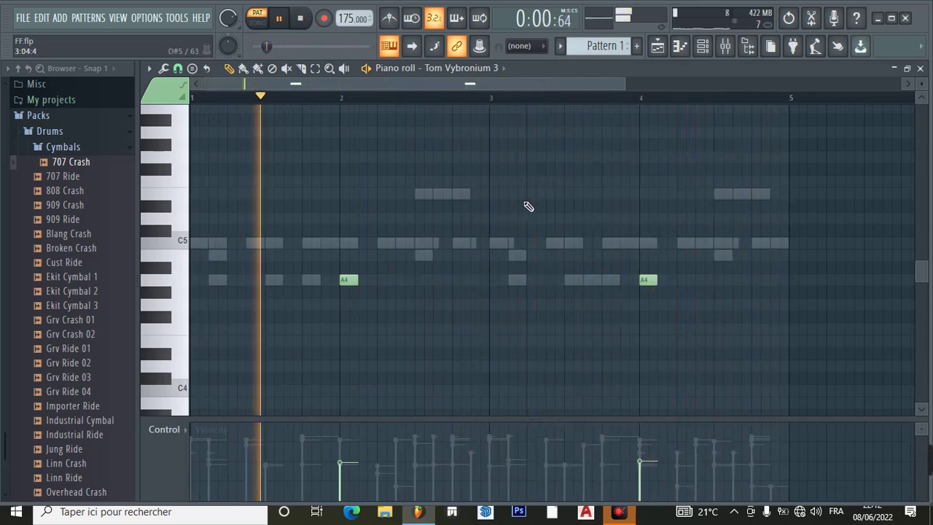
pyautogui.click(281, 19)
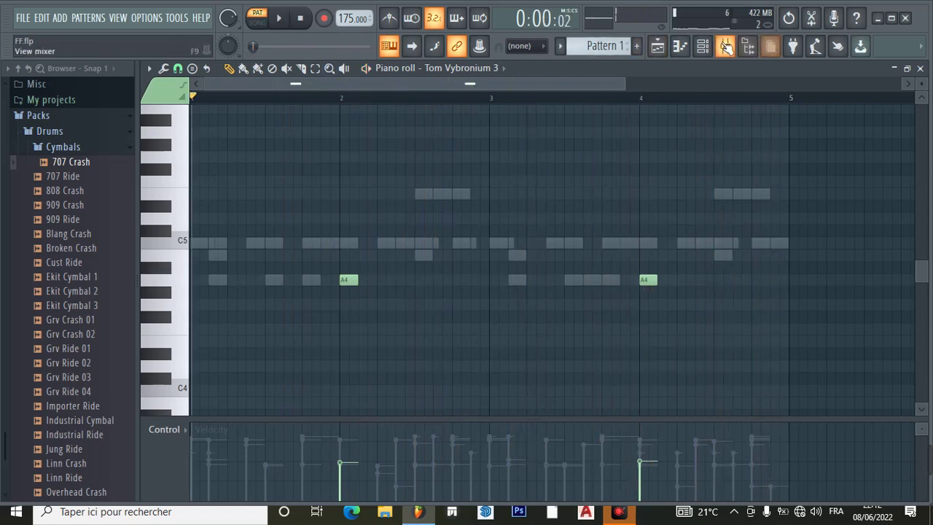
# - Unmute the KLOCHE #2 channel and play the pattern while examining its notes in the piano roll
pyautogui.click(703, 46)
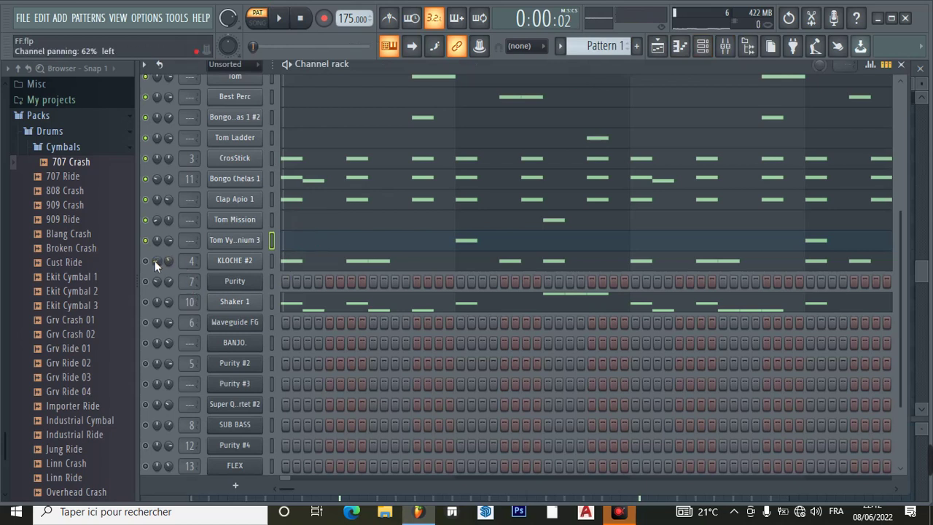
pyautogui.click(304, 264)
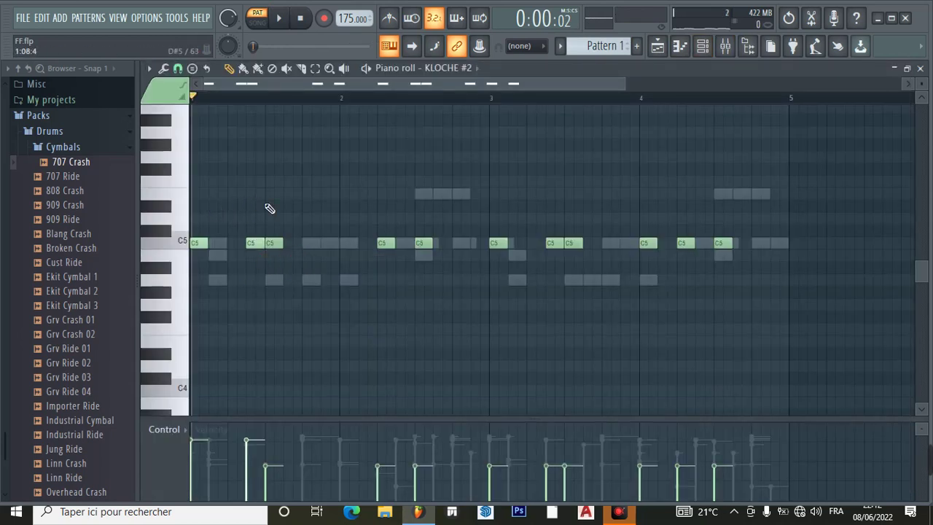
pyautogui.click(279, 19)
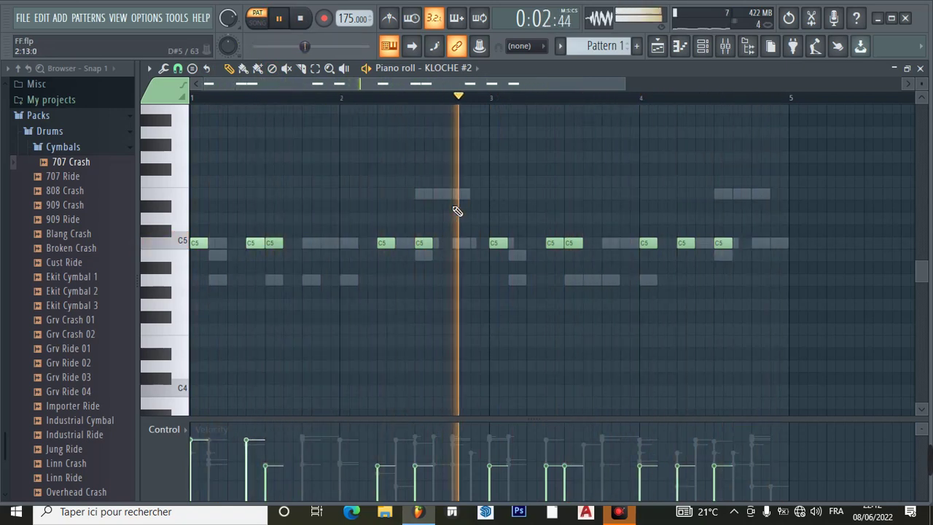
pyautogui.click(277, 18)
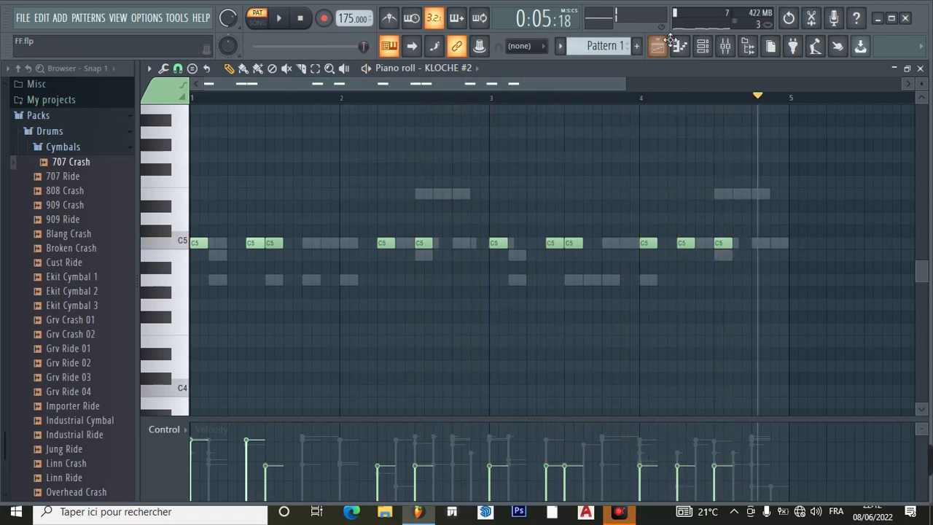
# - Unmute the Shaker 1 channel, listen to the pattern while examining its notes in the piano roll, and return to the channel rack
pyautogui.click(702, 46)
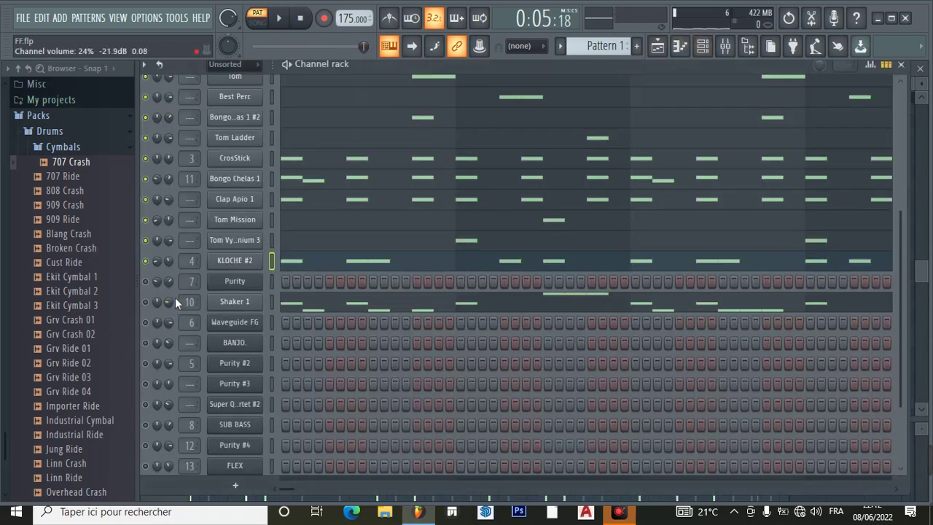
pyautogui.click(146, 301)
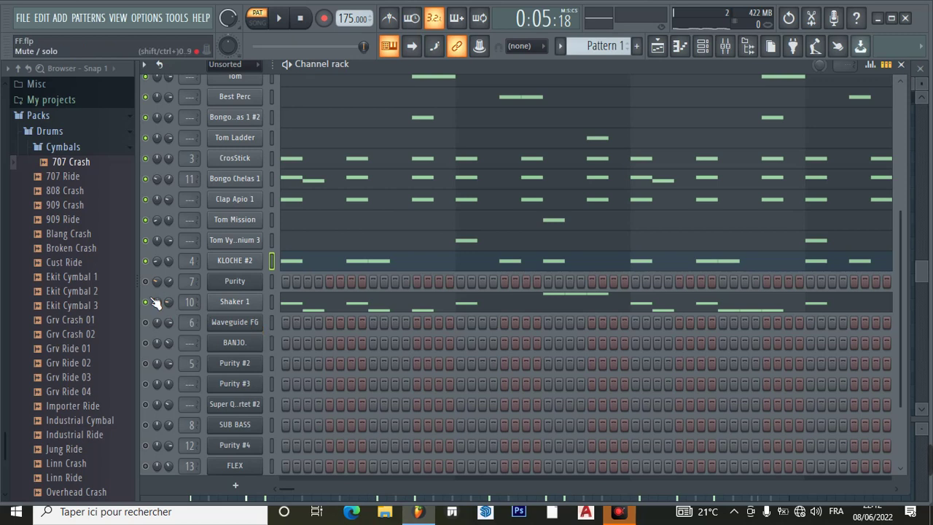
pyautogui.click(301, 21)
pyautogui.click(278, 18)
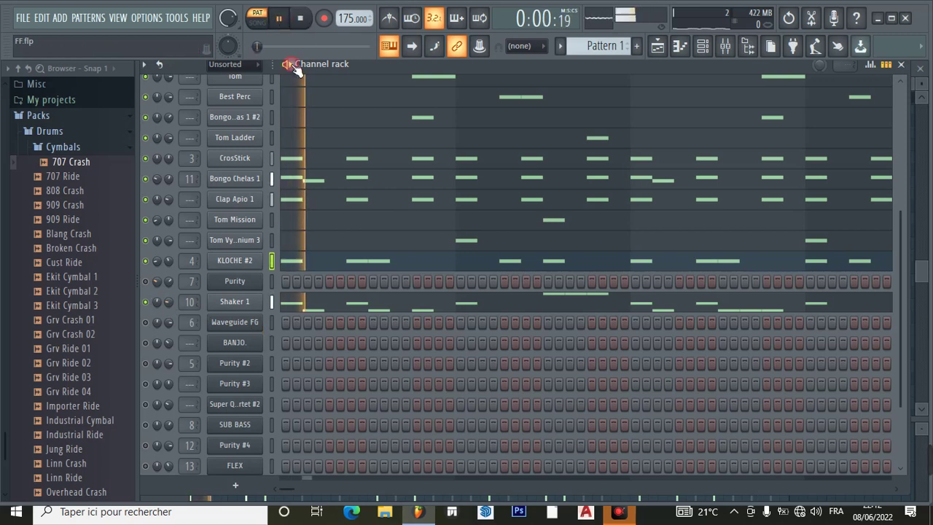
pyautogui.click(383, 310)
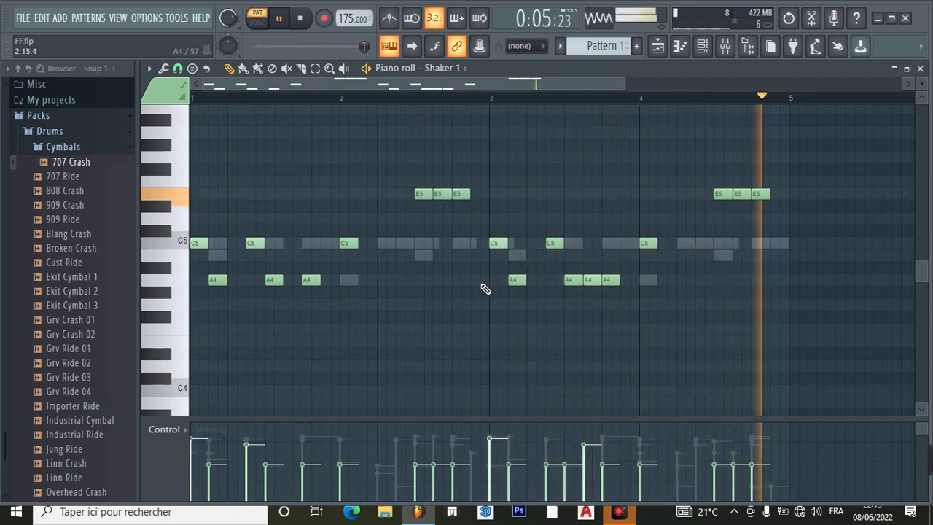
pyautogui.click(282, 19)
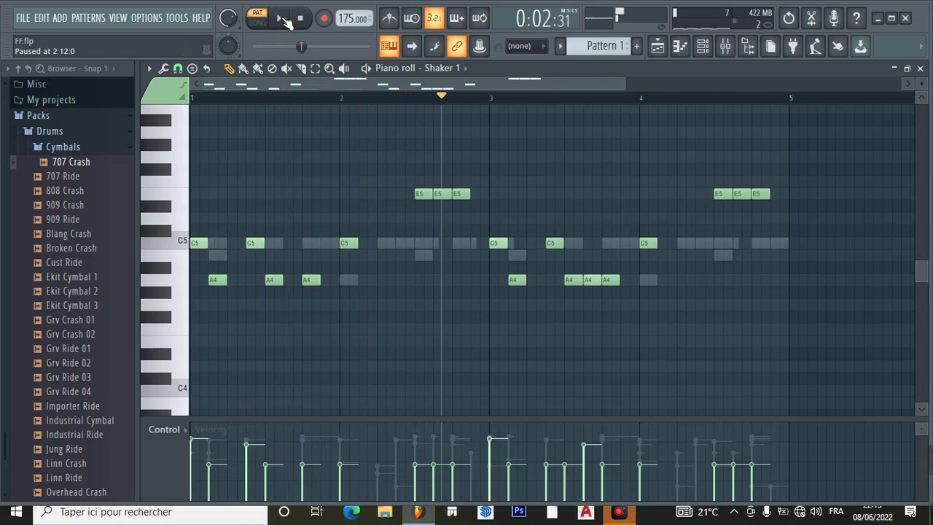
pyautogui.click(703, 46)
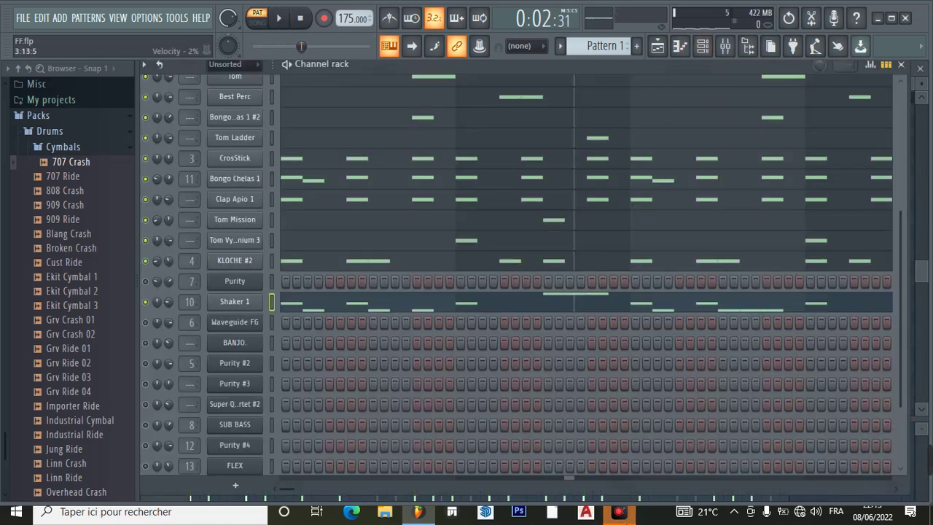
pyautogui.moveTo(618, 511)
pyautogui.click(646, 471)
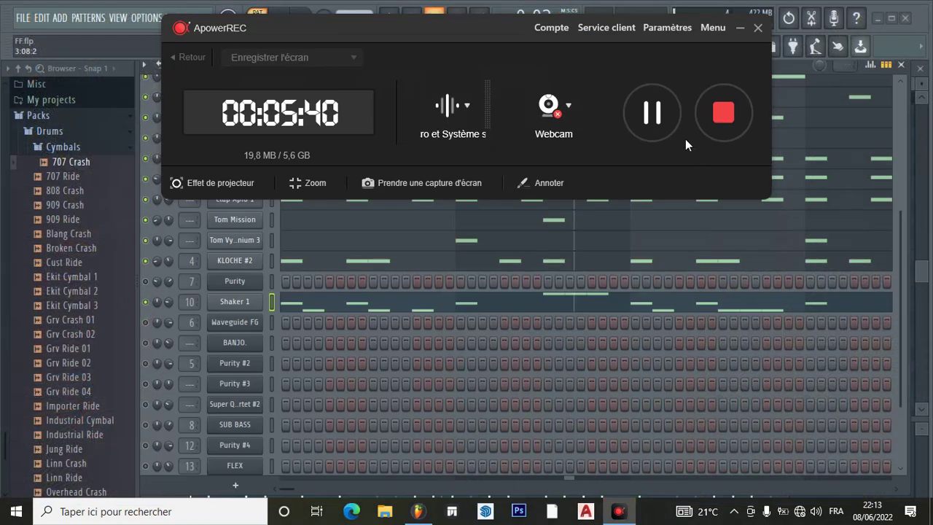
pyautogui.click(740, 28)
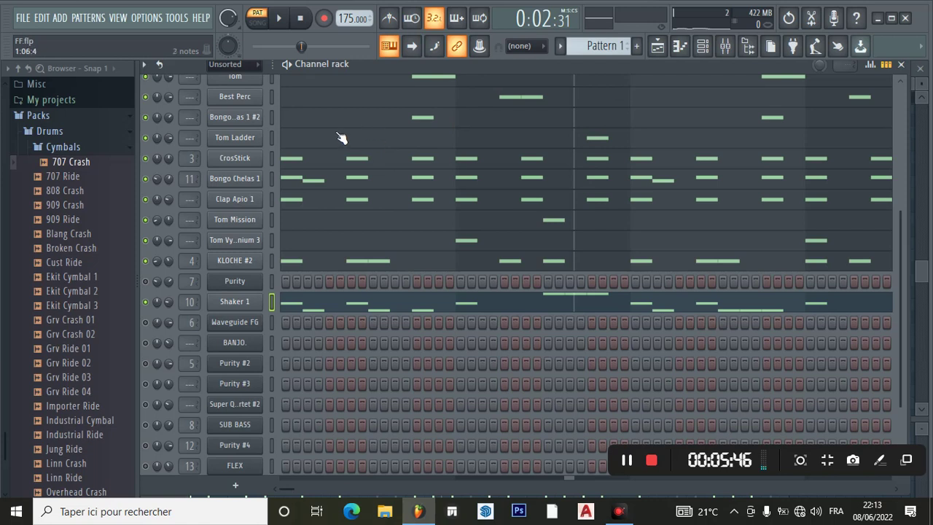
# - Toggle solo on and off for the Shaker 1 channel to unmute every channel in the rack
pyautogui.rightClick(146, 303)
pyautogui.click(162, 285)
pyautogui.rightClick(147, 304)
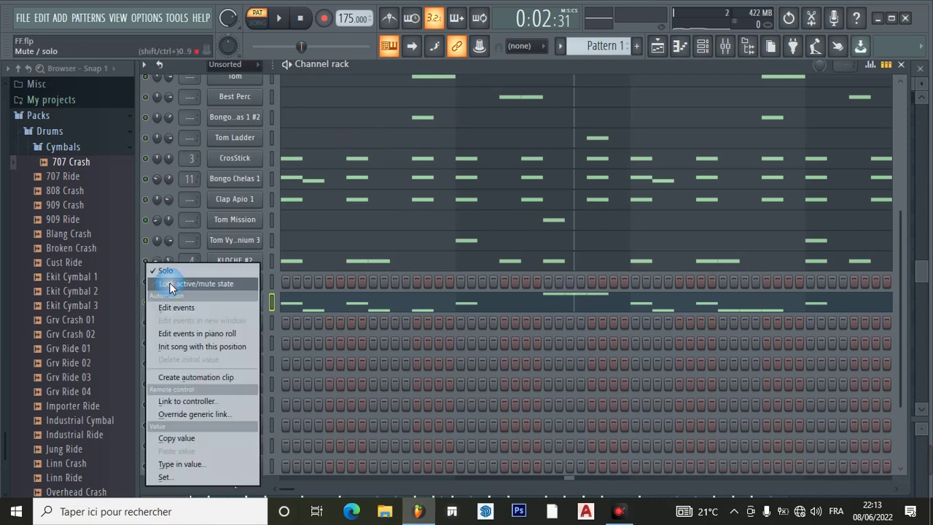
pyautogui.click(175, 272)
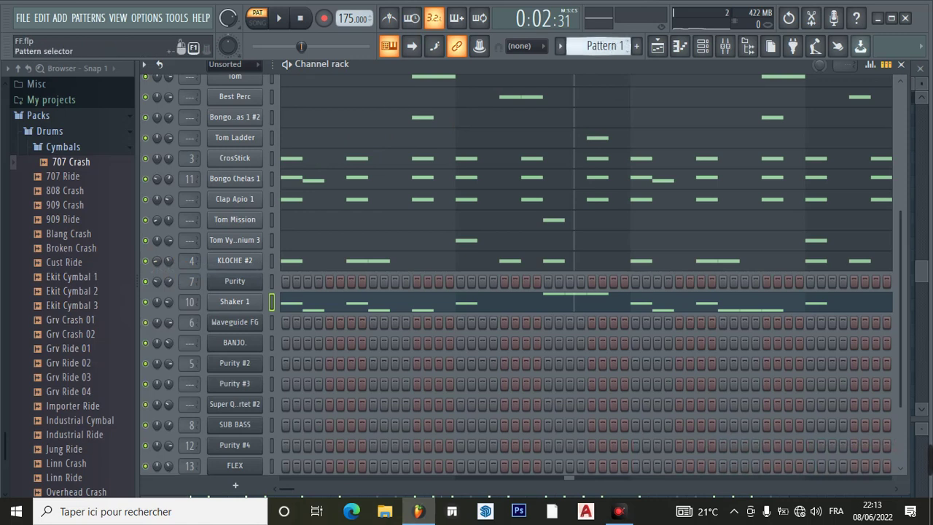
# - Switch to the Super Quartet pattern and select the 020 StudioRhodes piano preset in its instrument
pyautogui.scroll(-1, 597, 45)
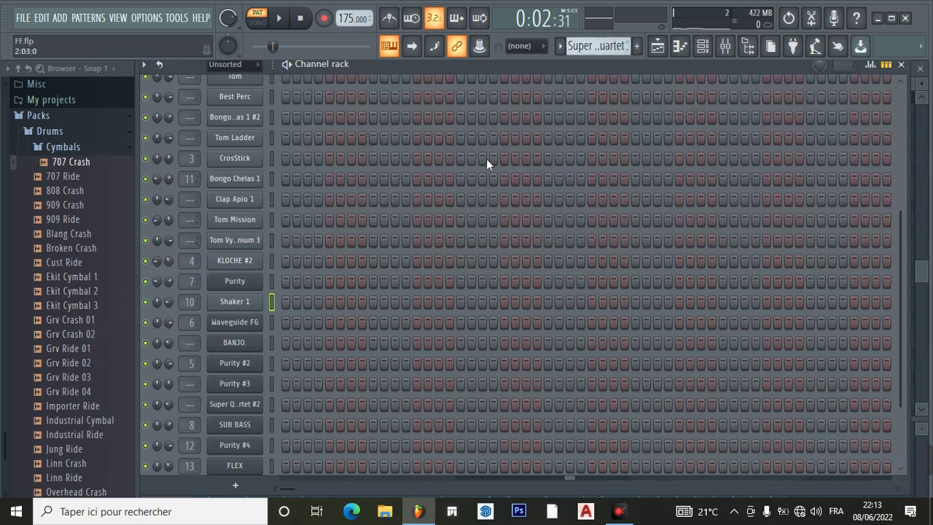
pyautogui.scroll(5, 486, 158)
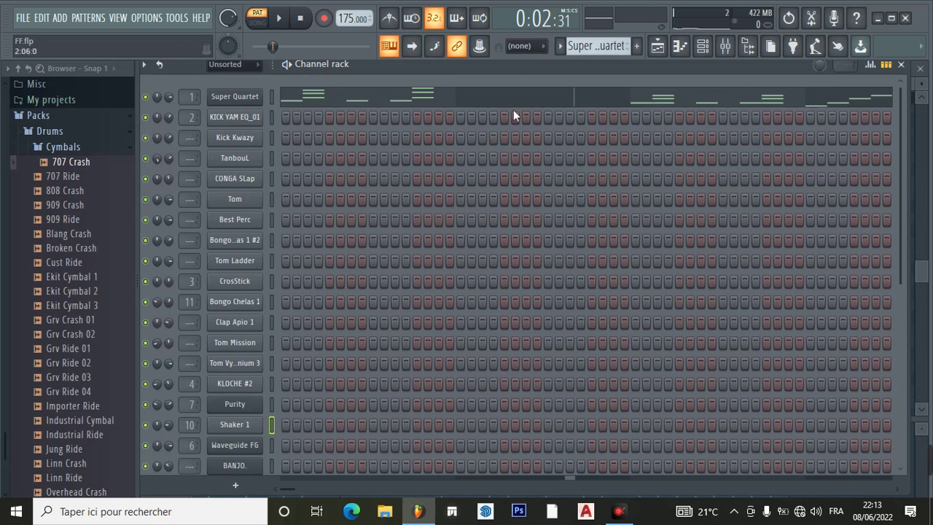
pyautogui.click(233, 97)
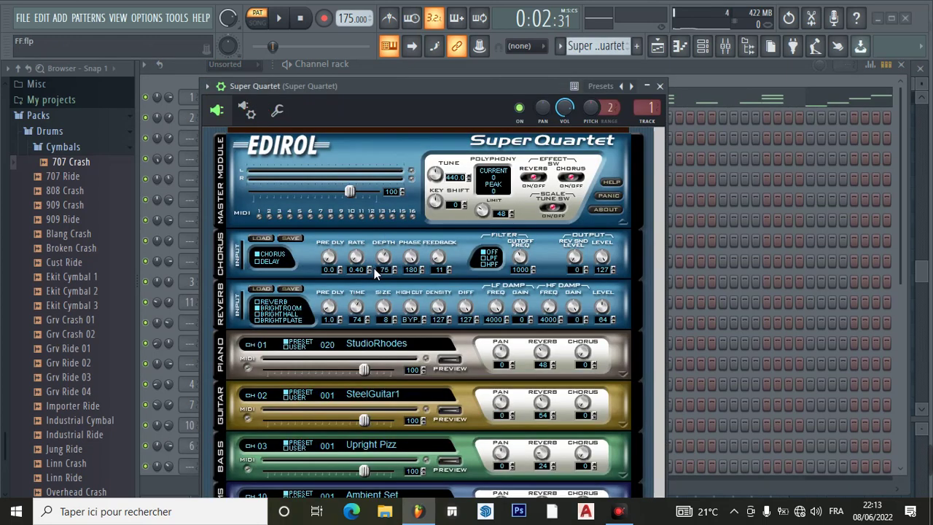
pyautogui.click(419, 346)
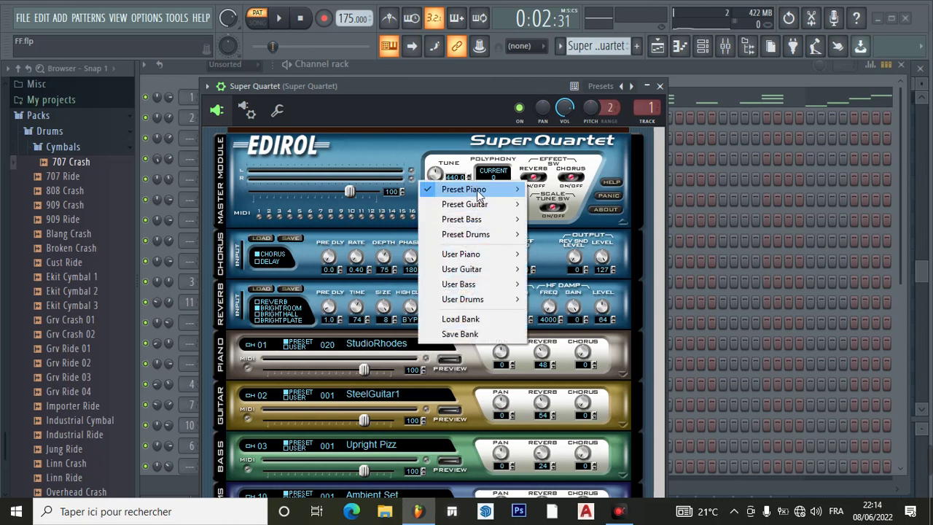
pyautogui.moveTo(481, 194)
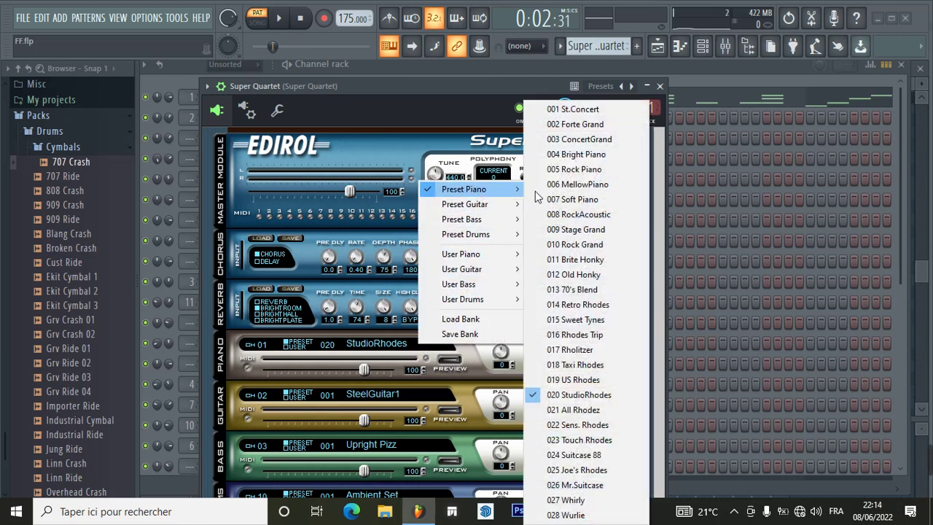
pyautogui.click(571, 394)
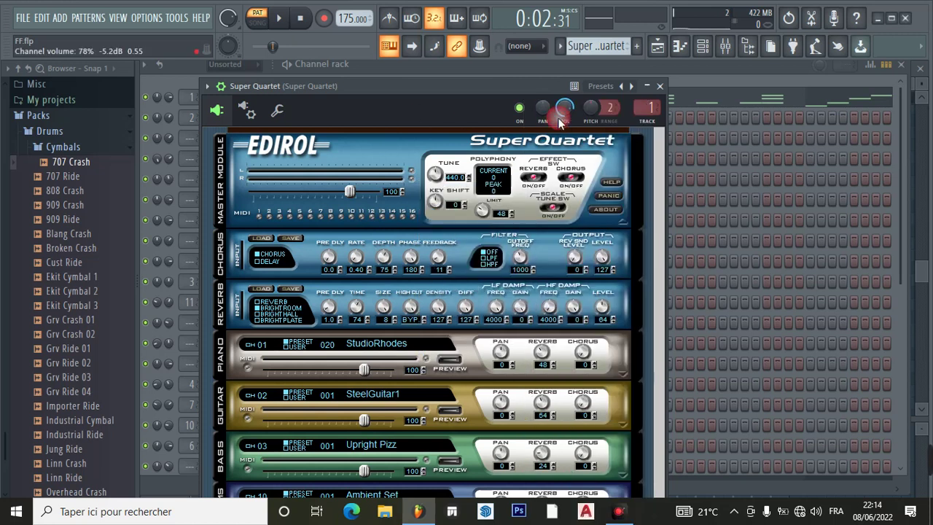
pyautogui.click(660, 87)
# - Open the Super Quartet channel's notes in the piano roll and play the pattern from the start
pyautogui.click(618, 100)
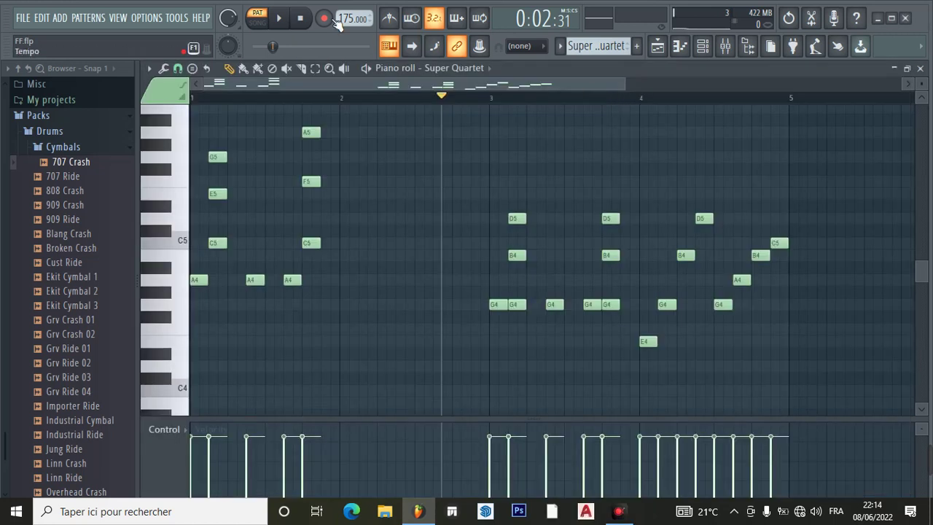
pyautogui.click(300, 20)
pyautogui.click(279, 18)
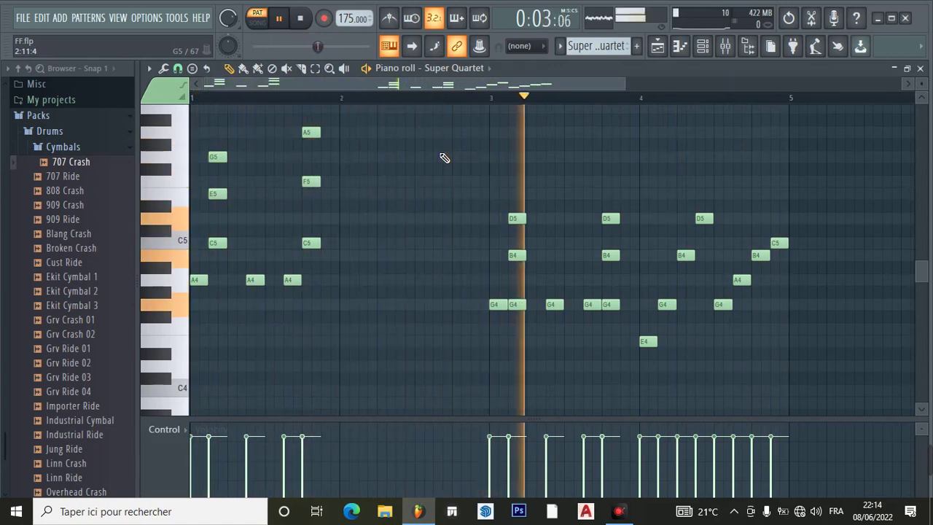
# - Pause the Super Quartet pattern, view the playlist arrangement, and return to the channel rack
pyautogui.click(279, 18)
pyautogui.click(658, 46)
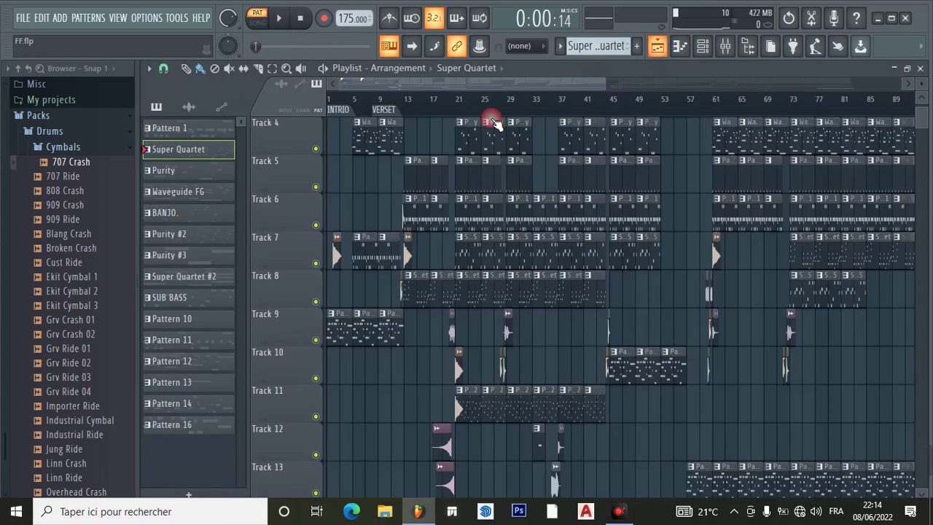
pyautogui.click(704, 48)
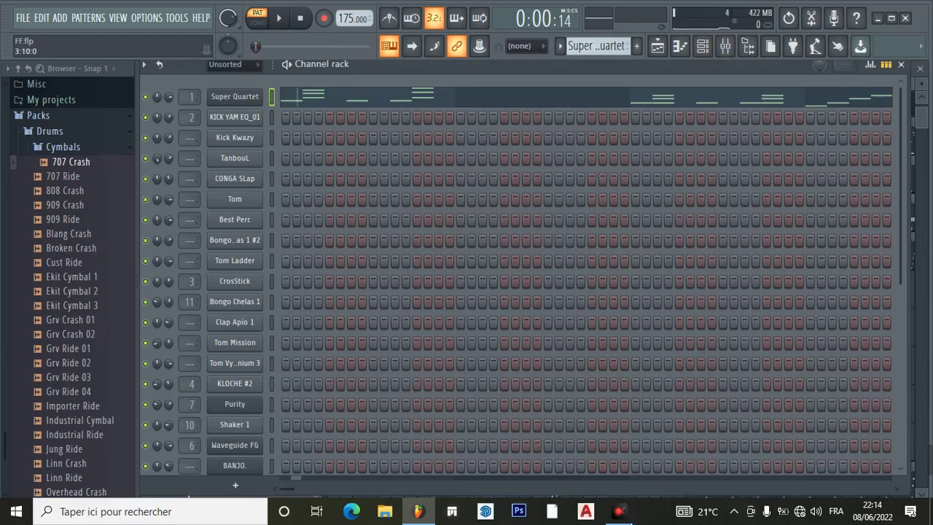
pyautogui.moveTo(618, 511)
pyautogui.click(625, 441)
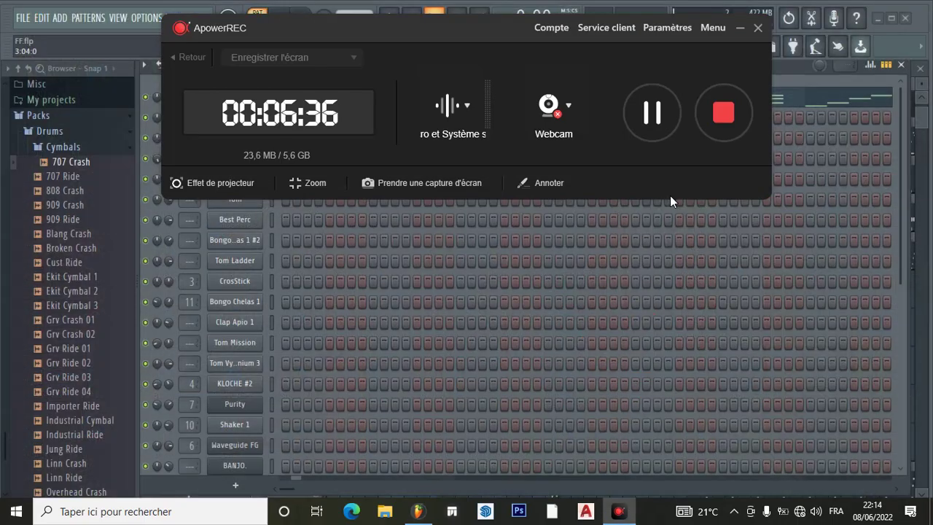
pyautogui.click(666, 115)
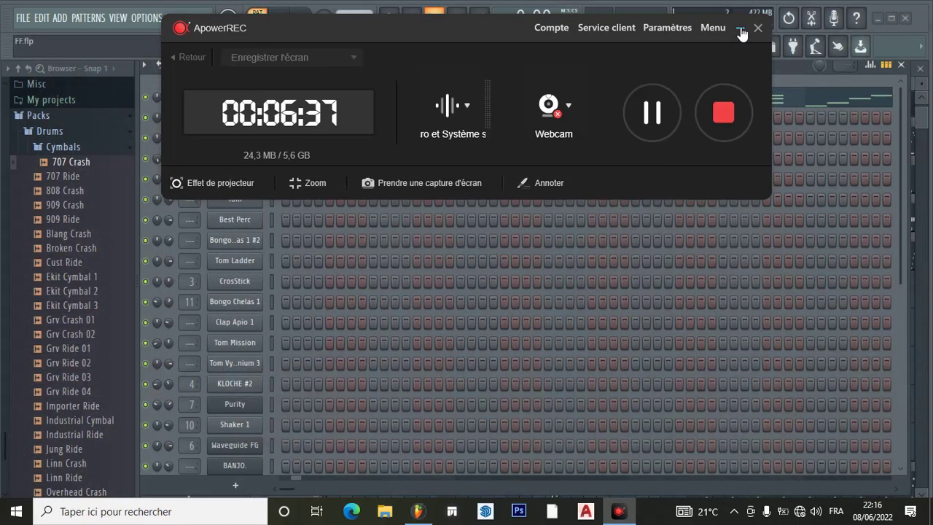
pyautogui.click(739, 29)
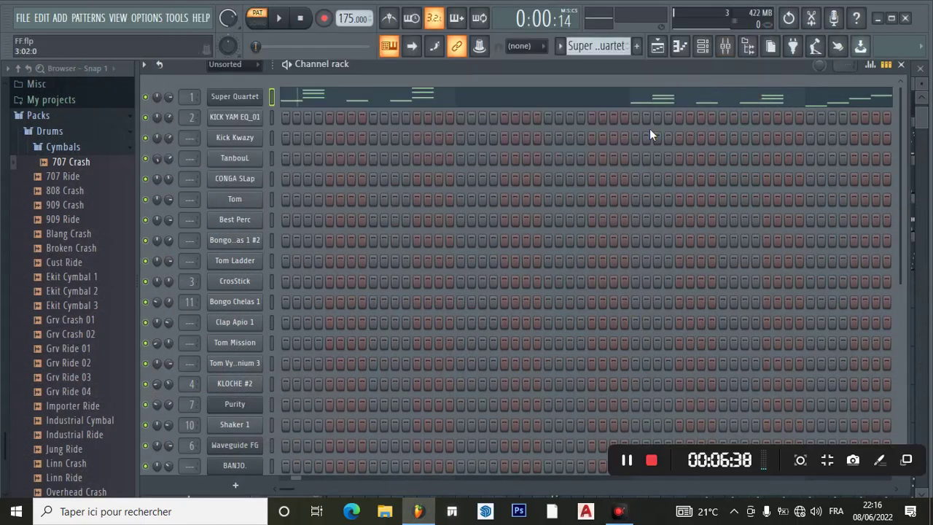
# - Switch to the Purity pattern and examine the Winter Lead preset in the Purity channel's instrument
pyautogui.click(612, 53)
pyautogui.moveTo(613, 53); pyautogui.dragTo(613, 62)
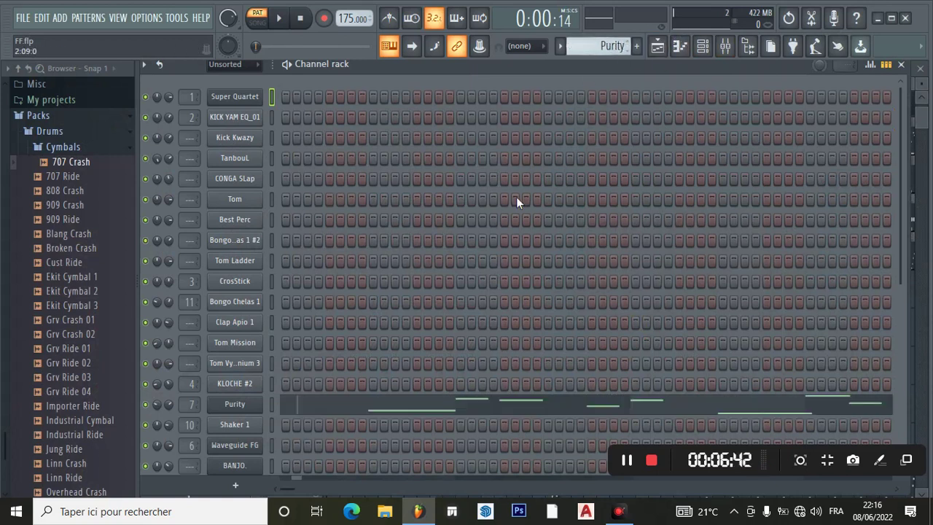
pyautogui.scroll(-3, 371, 388)
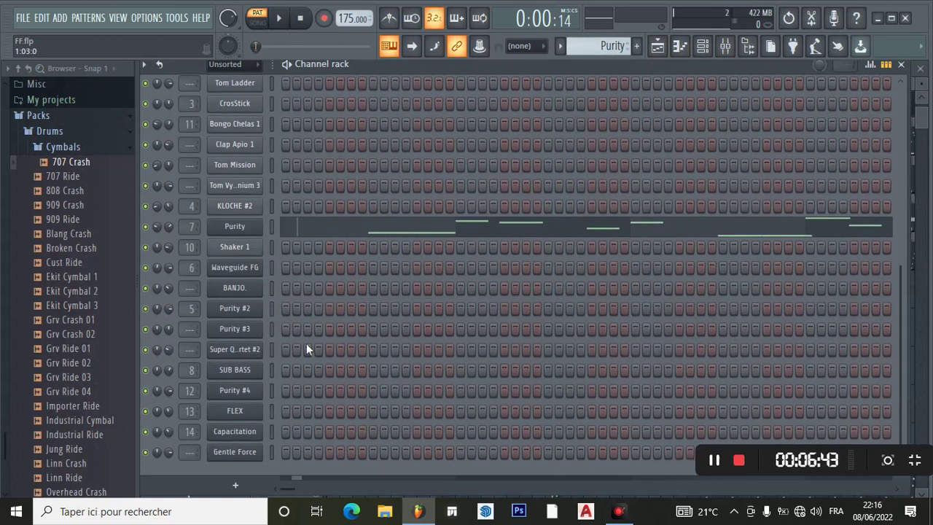
pyautogui.click(234, 226)
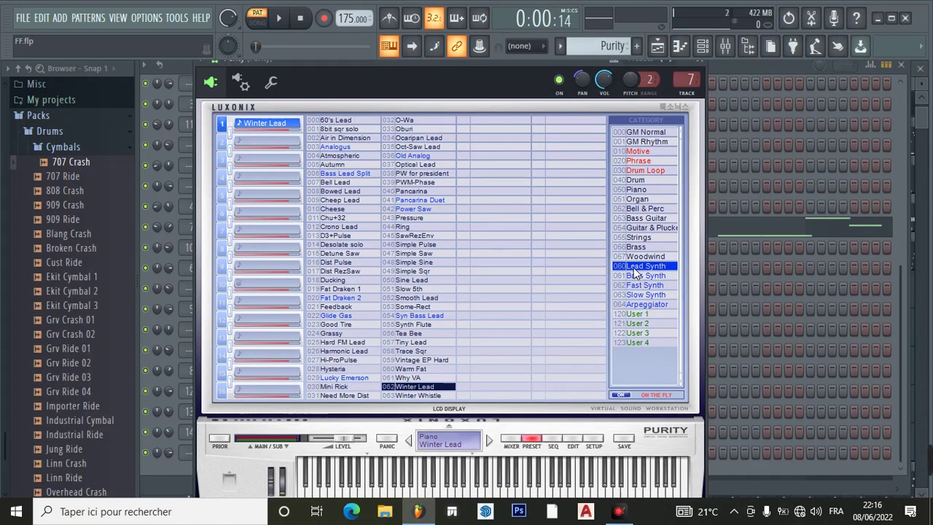
pyautogui.click(699, 65)
# - Open the Purity channel's notes in the piano roll and listen to the pattern
pyautogui.click(630, 227)
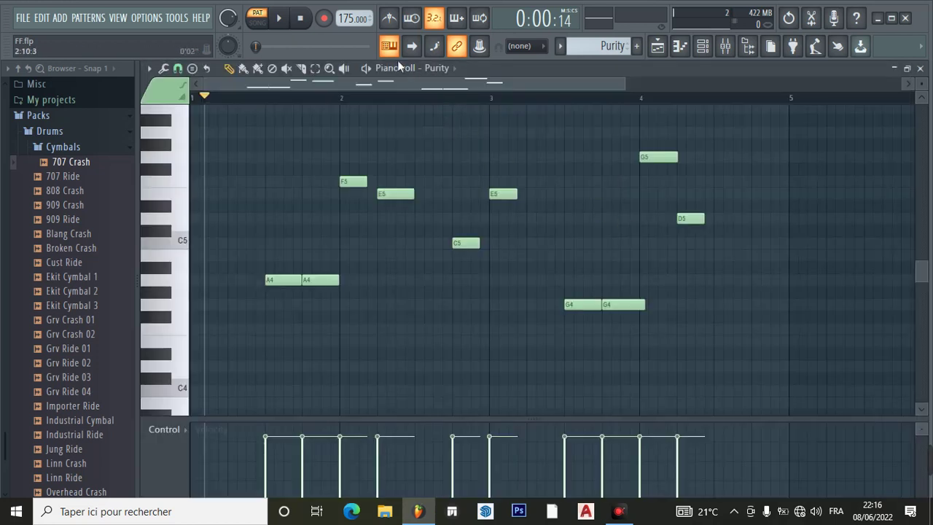
pyautogui.click(278, 18)
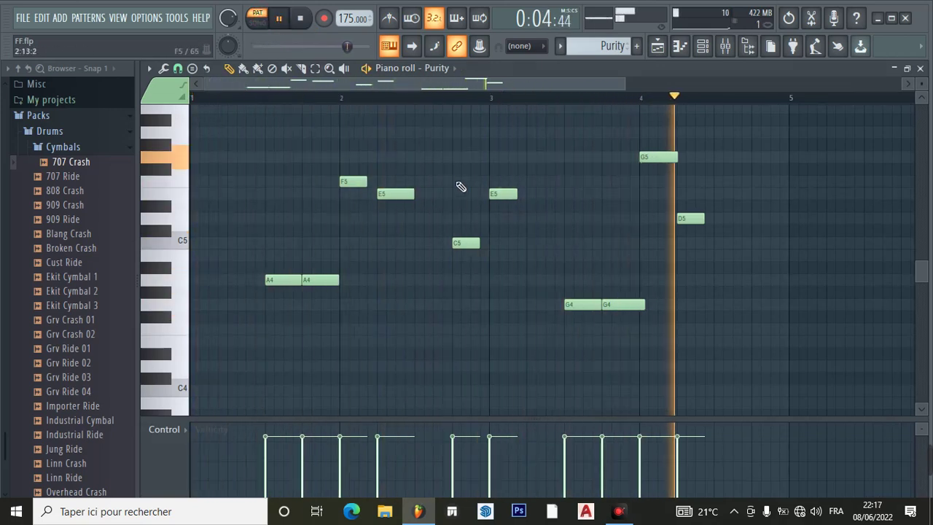
pyautogui.click(279, 20)
# - Switch to the Waveguide FG pattern and examine the synth settings in its channel's instrument window
pyautogui.click(657, 46)
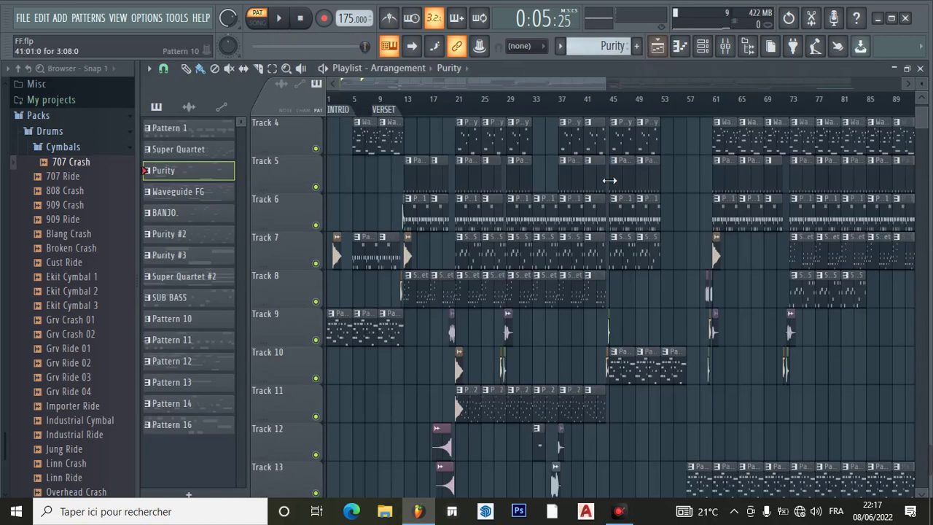
pyautogui.click(205, 194)
pyautogui.click(704, 47)
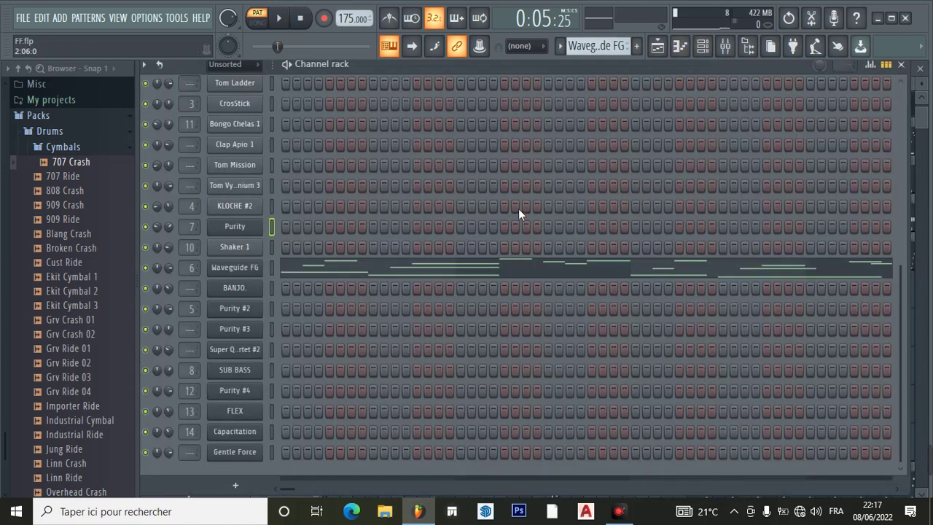
pyautogui.click(240, 267)
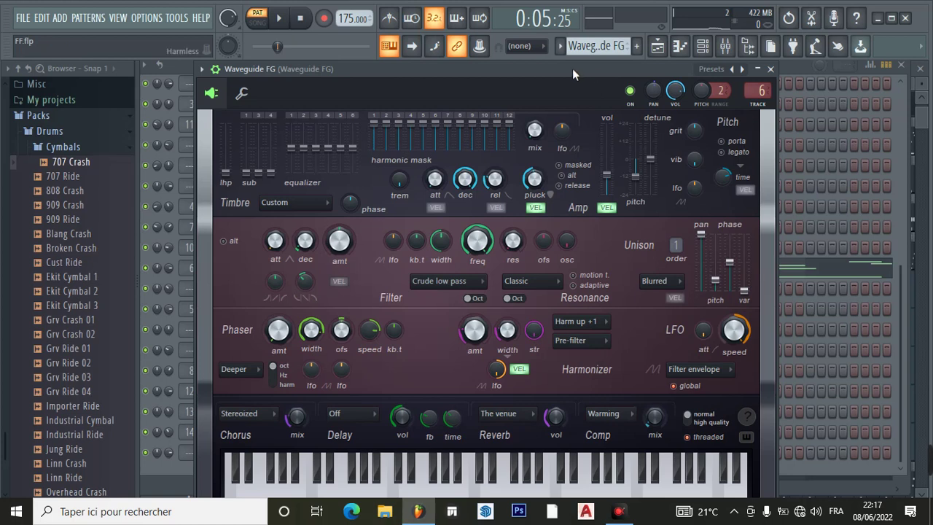
pyautogui.moveTo(572, 68); pyautogui.dragTo(595, 80)
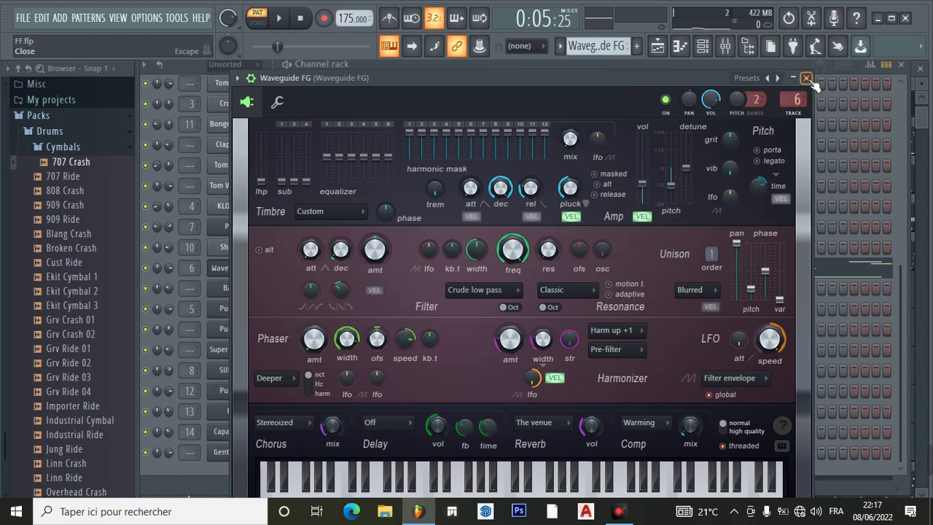
pyautogui.moveTo(584, 85); pyautogui.dragTo(616, 84)
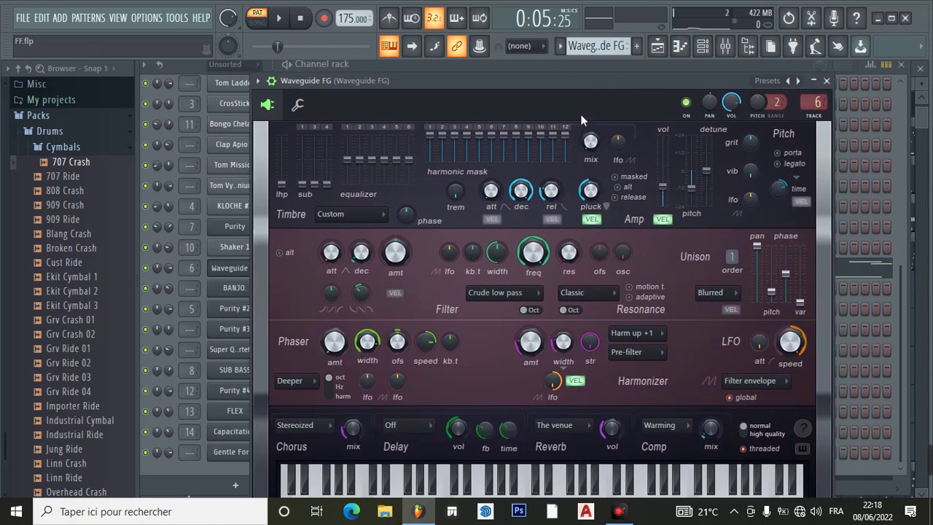
pyautogui.click(829, 81)
# - Add a Harmless channel, browse its preset list, and close the new instrument's window
pyautogui.click(233, 483)
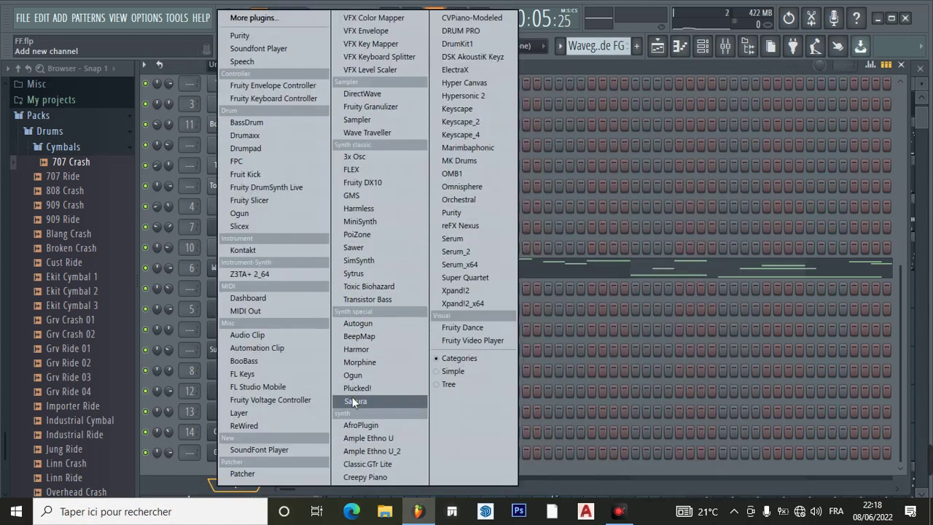
pyautogui.click(368, 208)
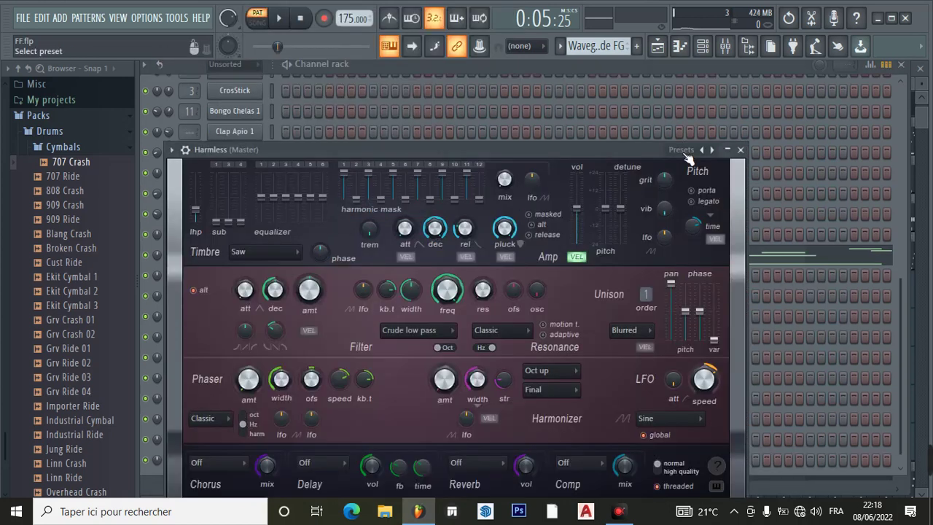
pyautogui.click(683, 151)
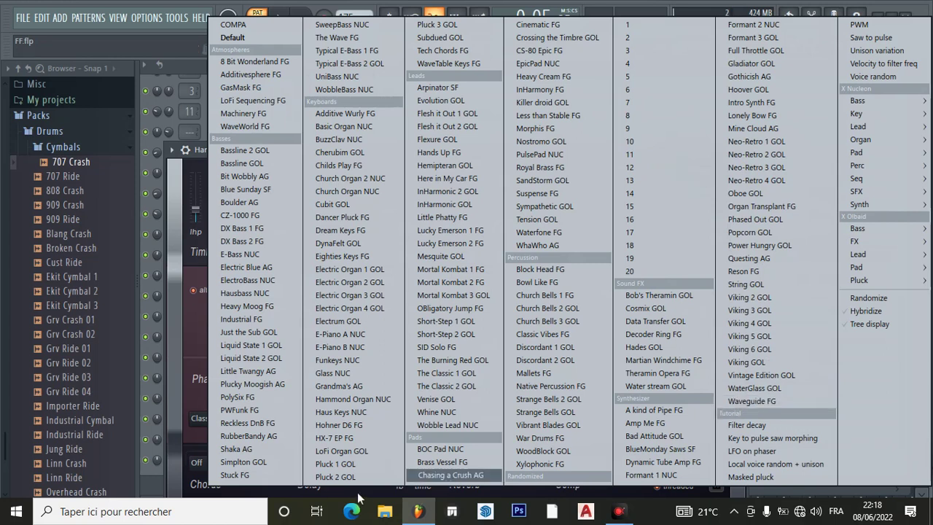
pyautogui.click(655, 520)
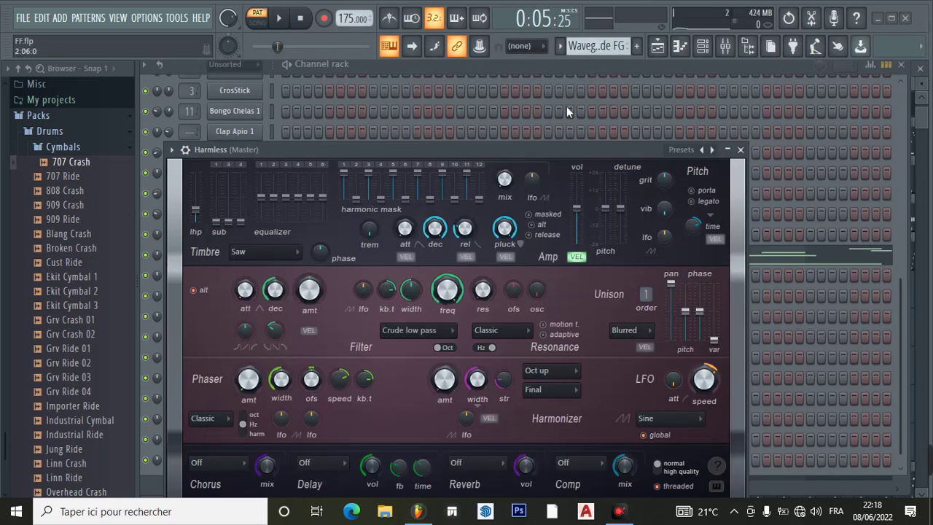
pyautogui.click(741, 149)
# - Play the Waveguide FG pattern from the start while examining its notes in the piano roll, and pause it
pyautogui.click(300, 18)
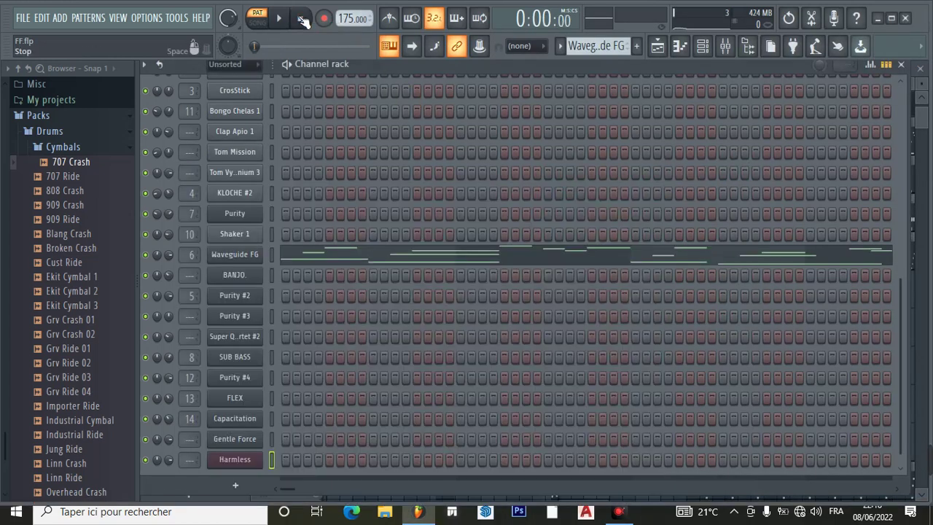
pyautogui.click(284, 18)
pyautogui.click(393, 256)
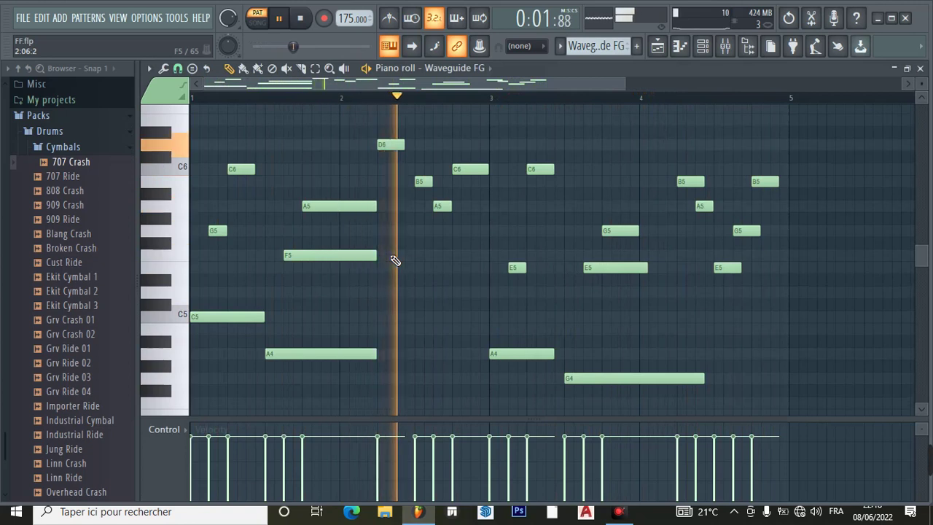
pyautogui.click(280, 18)
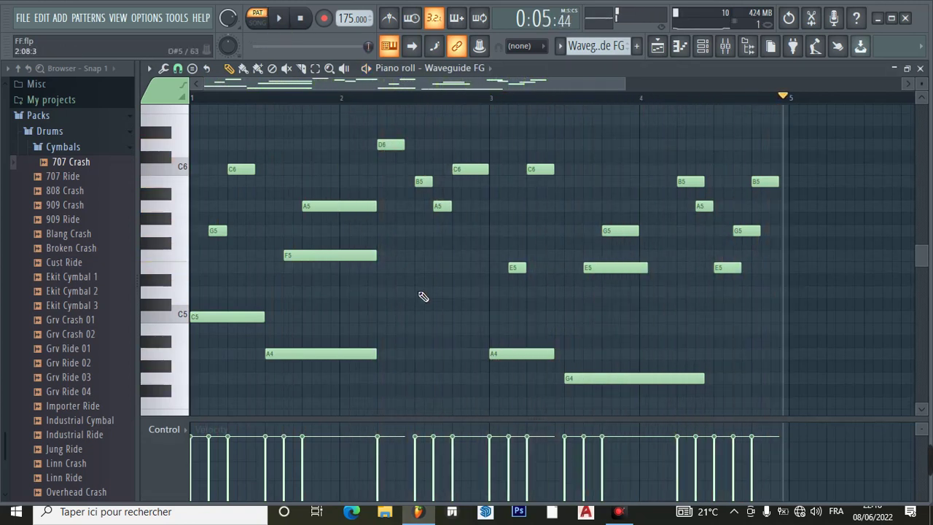
# - Switch to the BANJO. pattern and examine the Echo Drops preset in its channel's instrument
pyautogui.click(658, 47)
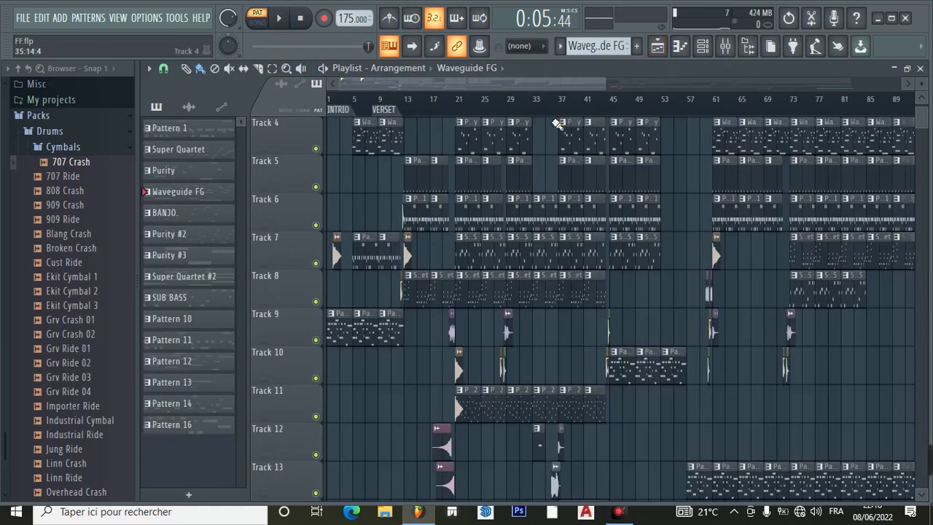
pyautogui.click(198, 258)
pyautogui.click(703, 46)
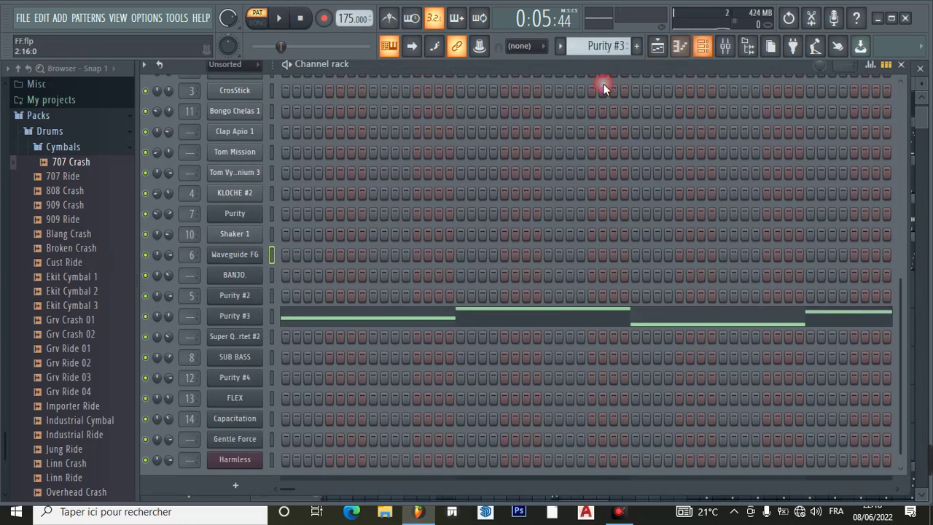
pyautogui.scroll(1, 605, 46)
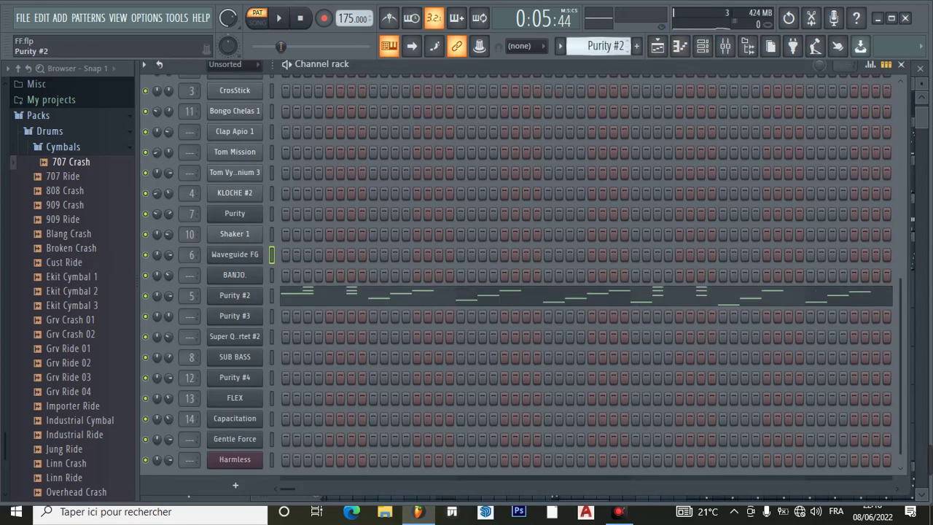
pyautogui.scroll(1, 605, 46)
pyautogui.scroll(-1, 605, 46)
pyautogui.scroll(1, 605, 46)
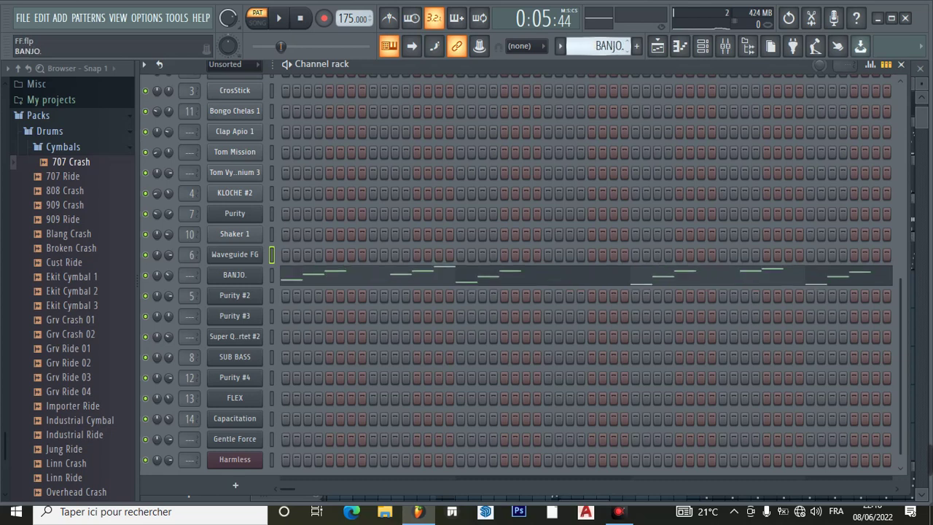
pyautogui.click(235, 276)
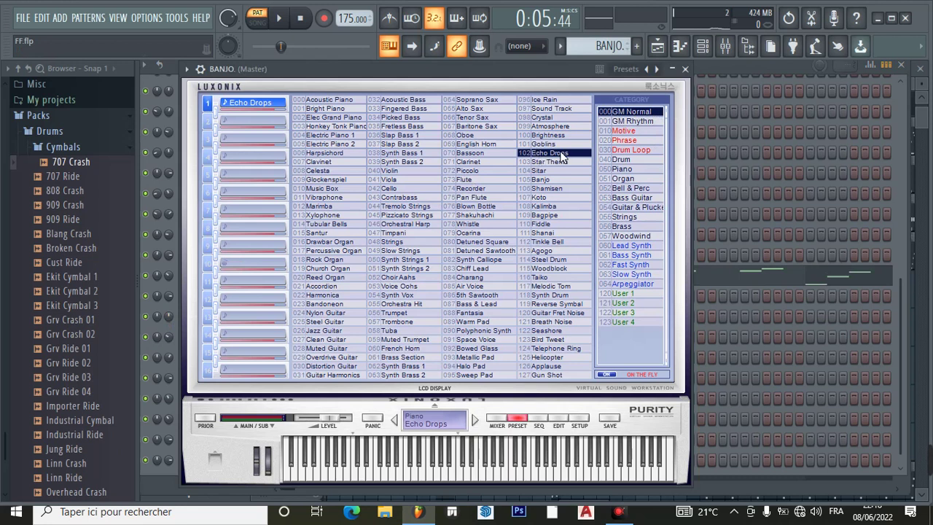
pyautogui.click(685, 69)
# - Open the BANJO. channel's notes in the piano roll and listen to the pattern from the start
pyautogui.click(611, 274)
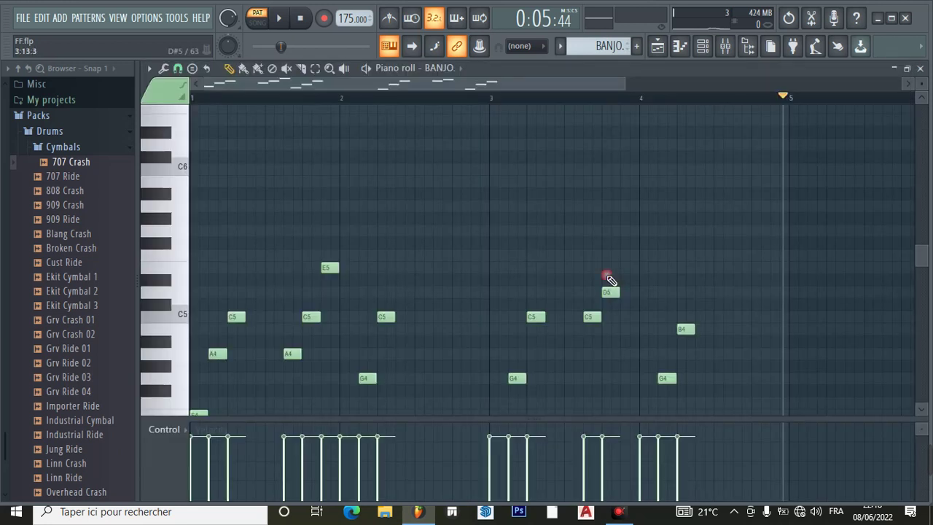
pyautogui.click(305, 23)
pyautogui.click(280, 15)
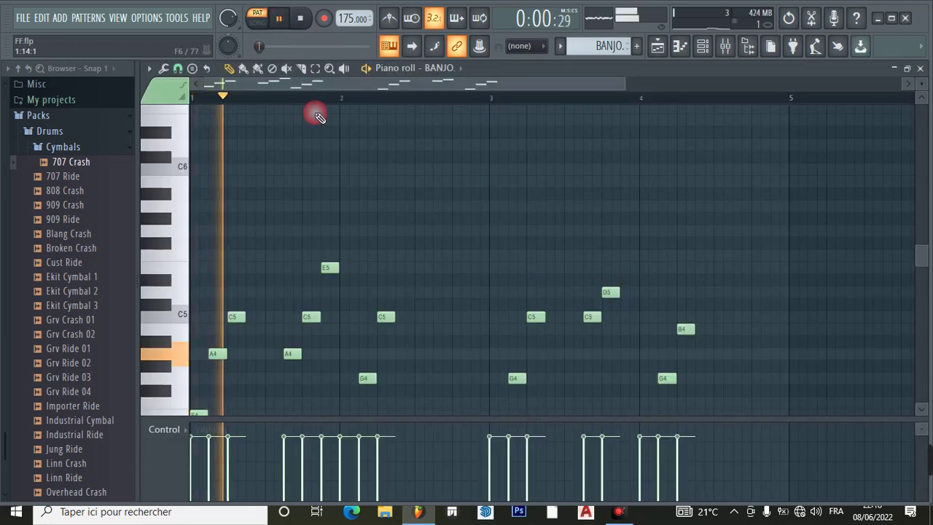
pyautogui.scroll(-3, 328, 138)
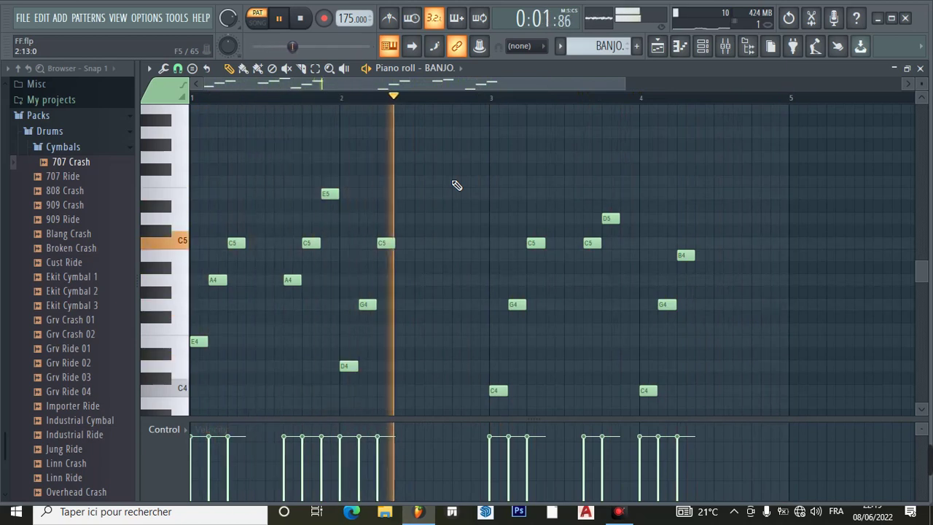
pyautogui.click(282, 26)
pyautogui.scroll(-3, 405, 233)
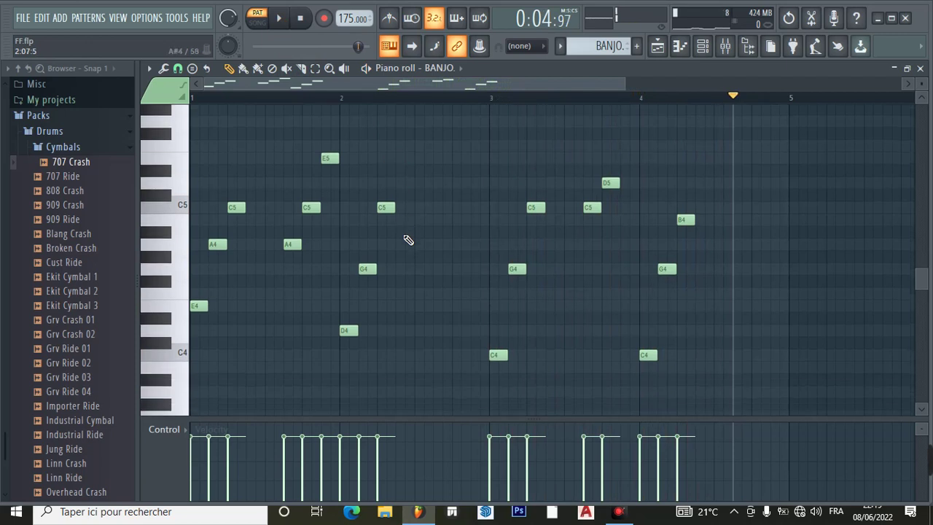
# - Check the mixer levels for the BANJO. pattern and reveal the mixer track setting in the BANJO. instrument's window
pyautogui.click(658, 47)
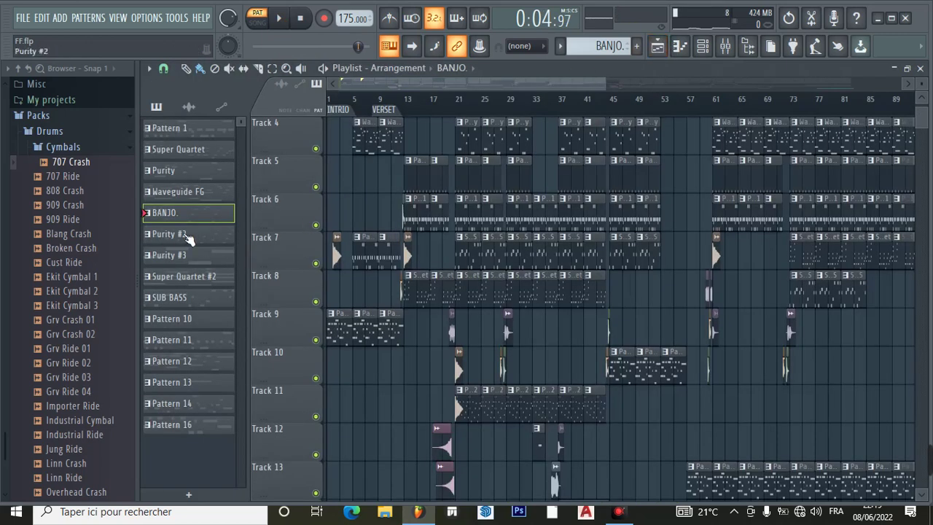
pyautogui.click(726, 48)
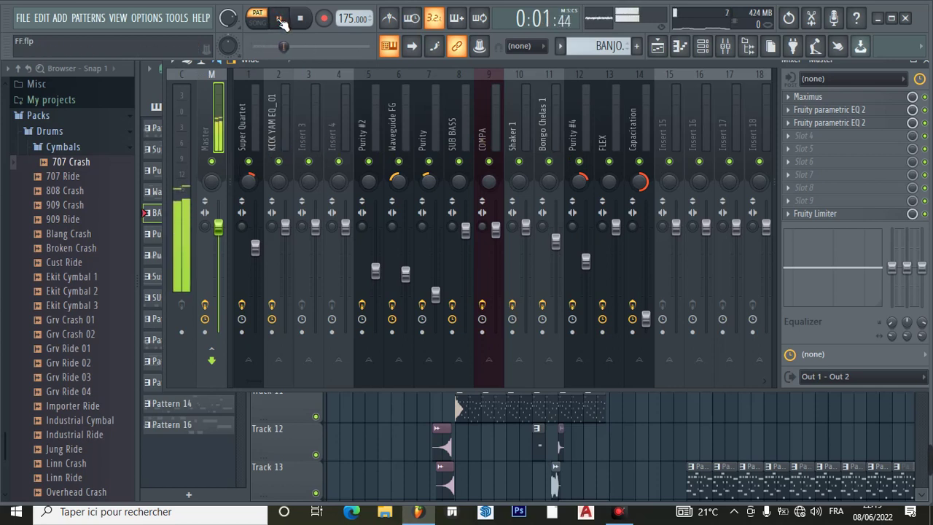
pyautogui.click(702, 46)
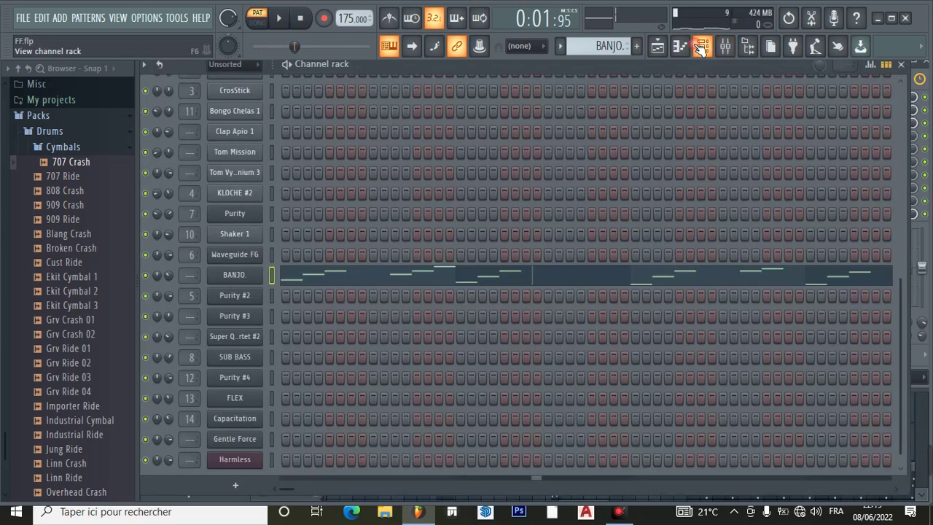
pyautogui.click(234, 276)
pyautogui.click(188, 69)
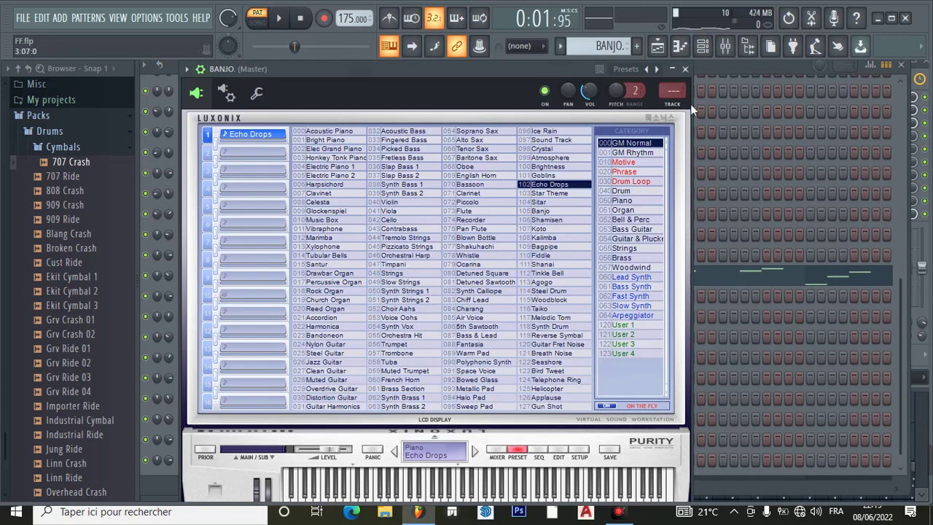
# - Route the BANJO. channel to mixer track 15 and load Fruity Parametric EQ 2 in its first effect slot
pyautogui.click(673, 103)
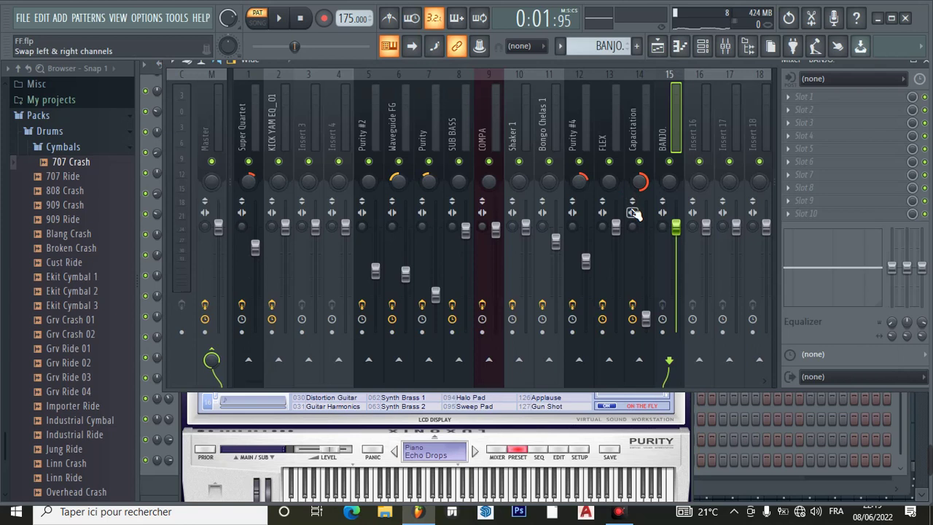
pyautogui.click(792, 102)
pyautogui.click(469, 136)
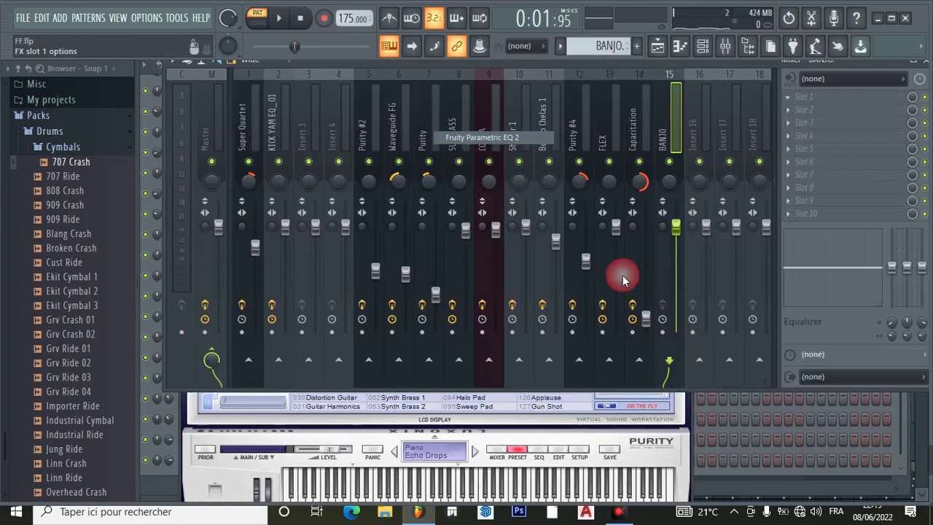
# - Apply the low shelf2 preset to the BANJO. equalizer and lower the BANJO. mixer track's volume to 91% (-2.2 dB)
pyautogui.click(571, 132)
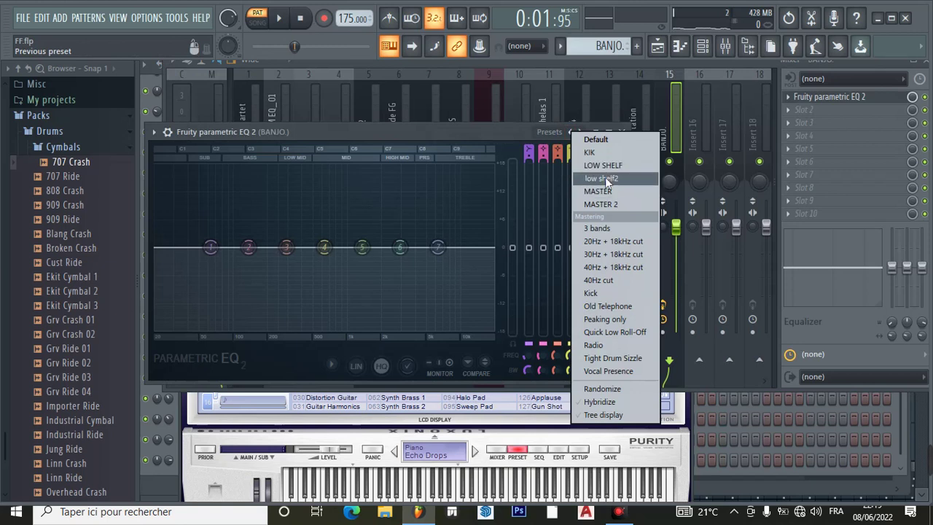
pyautogui.click(605, 180)
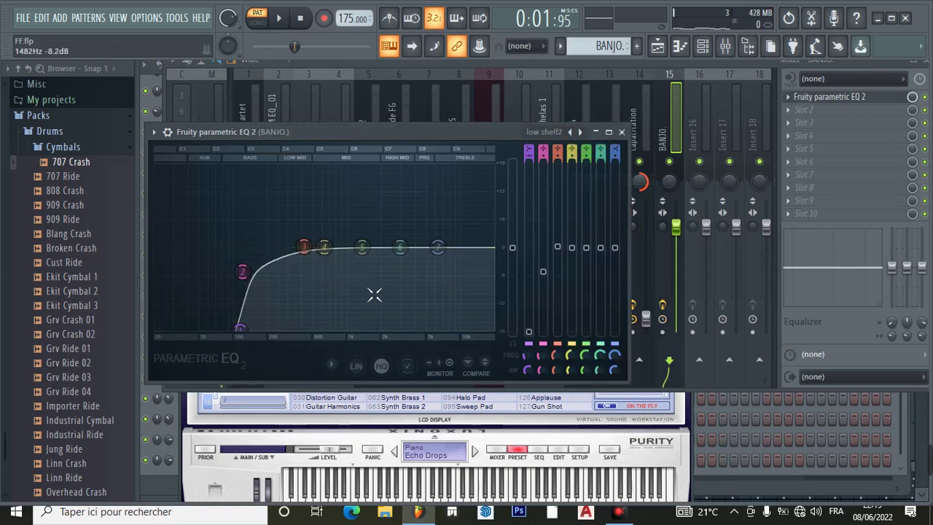
pyautogui.click(621, 132)
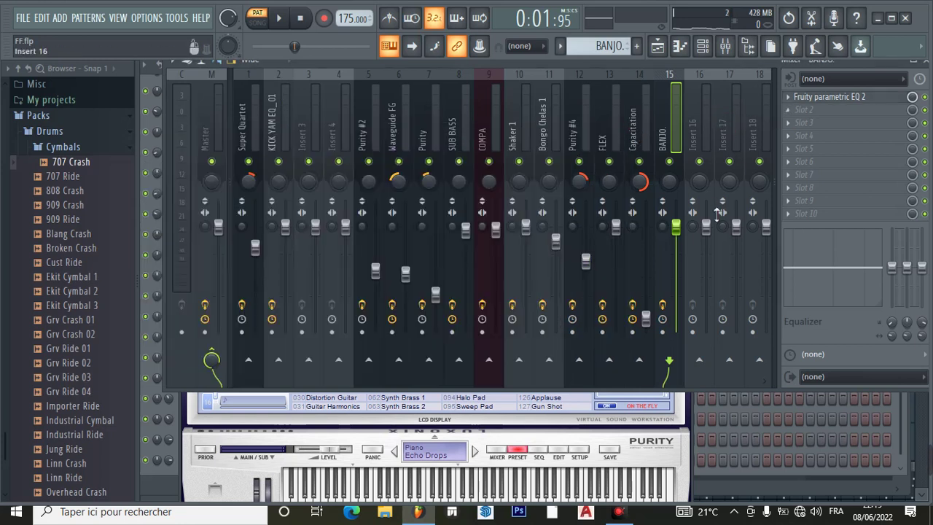
pyautogui.moveTo(676, 227); pyautogui.dragTo(676, 232)
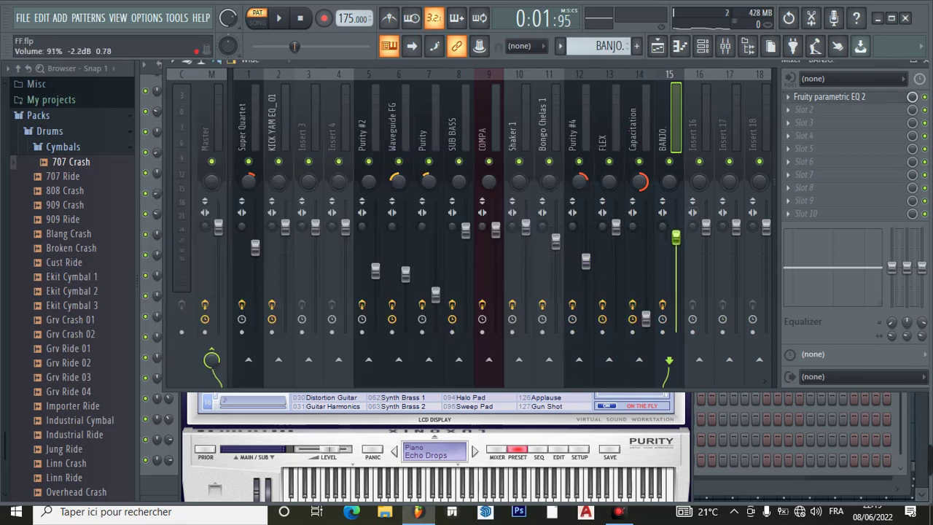
# - Switch to the Purity #3 pattern and examine the Warm Pad preset in its channel's instrument
pyautogui.click(658, 46)
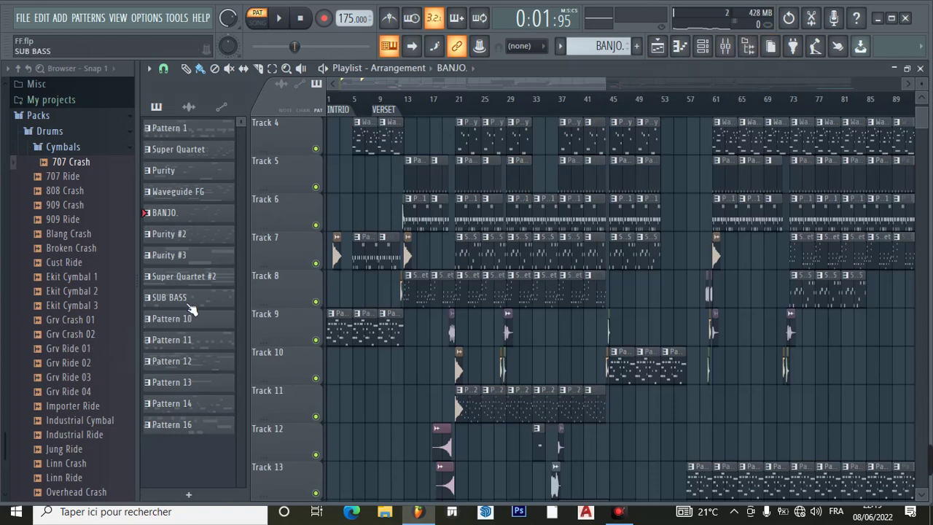
pyautogui.click(192, 256)
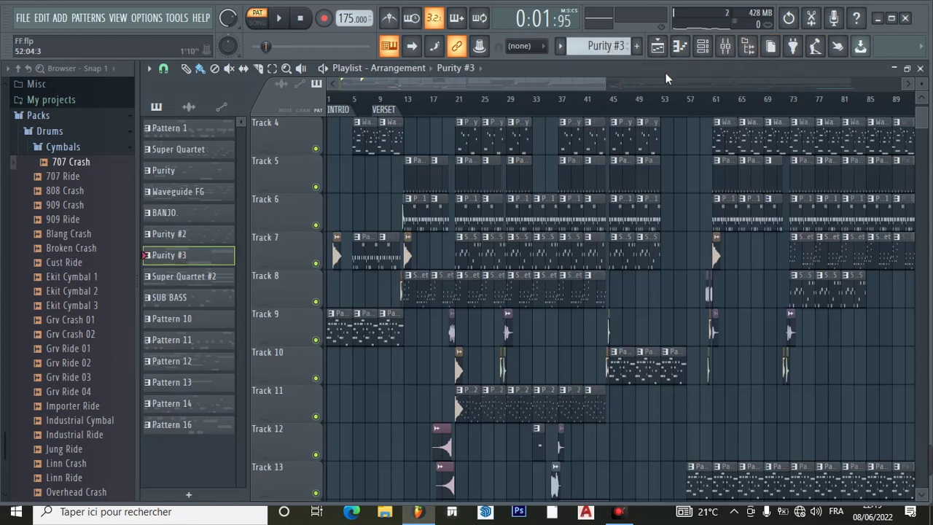
pyautogui.click(700, 47)
pyautogui.click(234, 321)
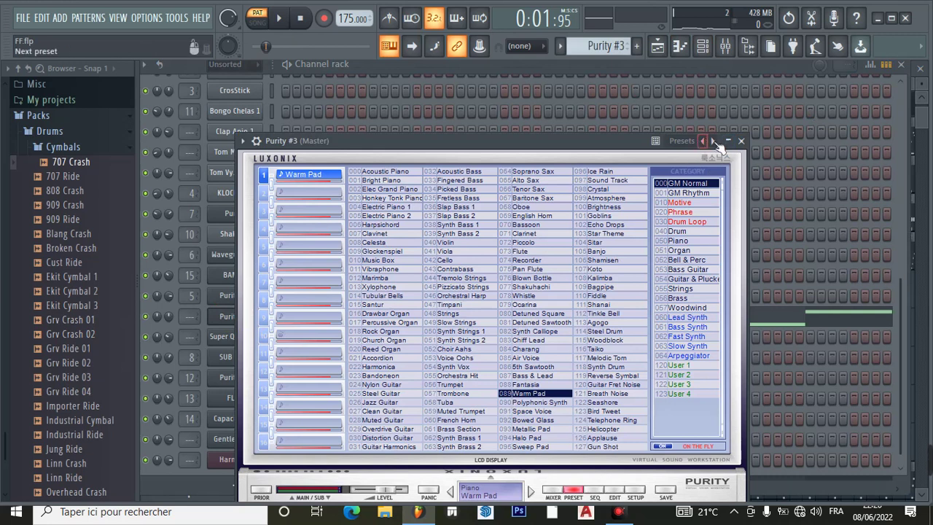
pyautogui.click(742, 141)
# - Open the Purity #3 channel's notes in the piano roll, play the pattern while examining them, and pause it
pyautogui.click(692, 325)
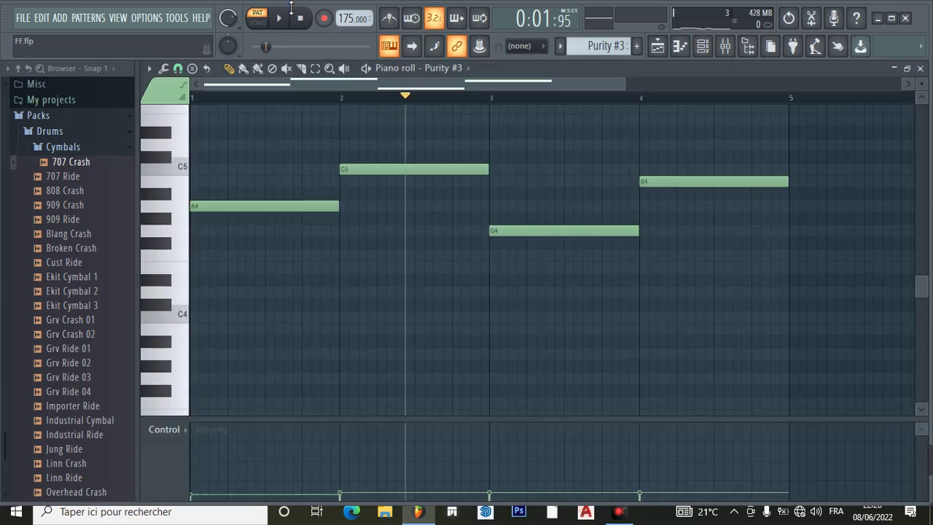
pyautogui.click(283, 19)
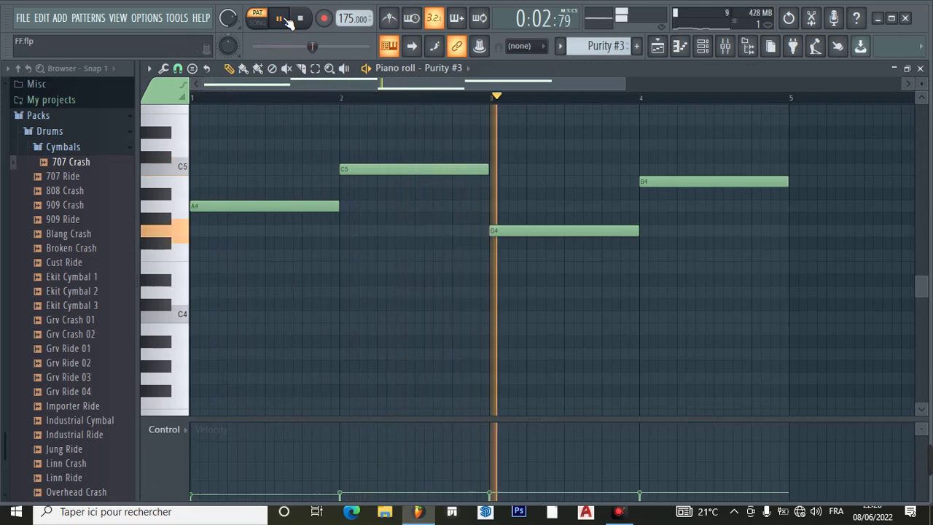
pyautogui.scroll(1, 324, 142)
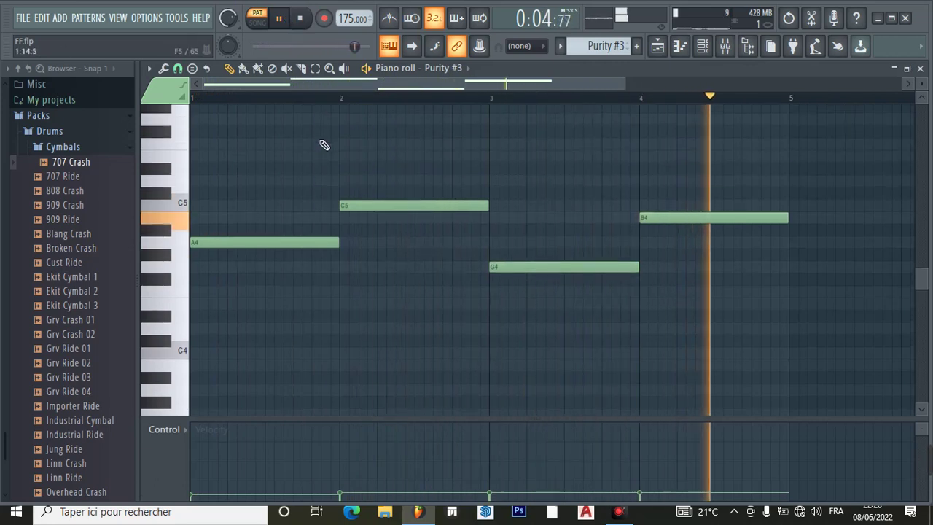
pyautogui.click(287, 26)
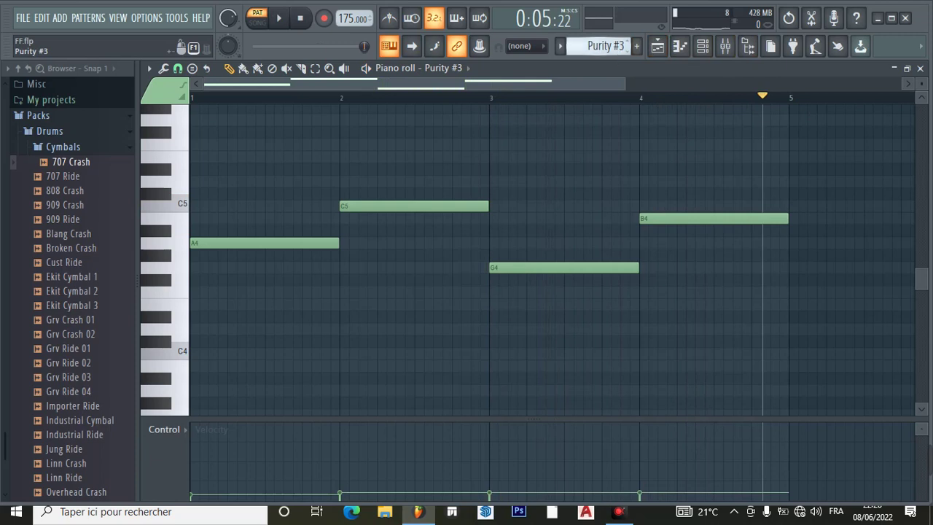
# - Switch to the Super Quartet #2 pattern and examine the Rock Piano preset among its instrument's piano presets
pyautogui.scroll(1, 597, 46)
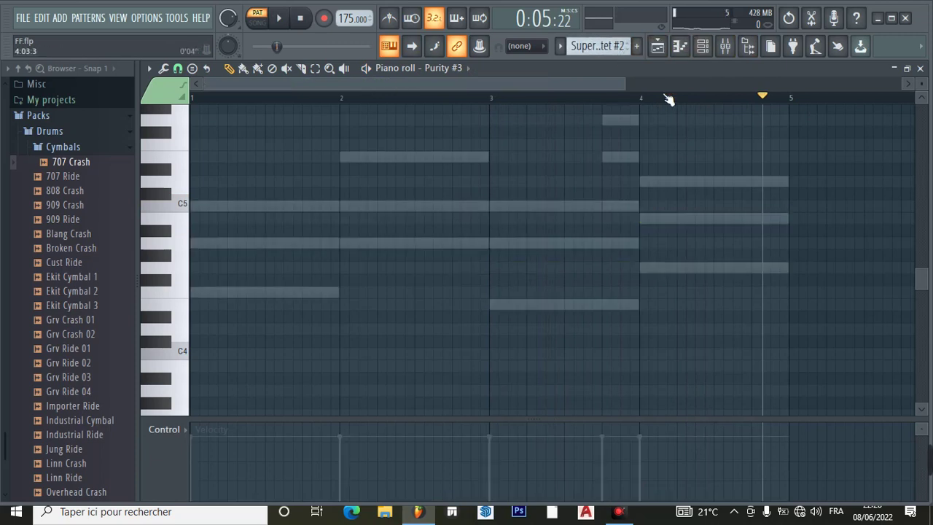
pyautogui.click(702, 46)
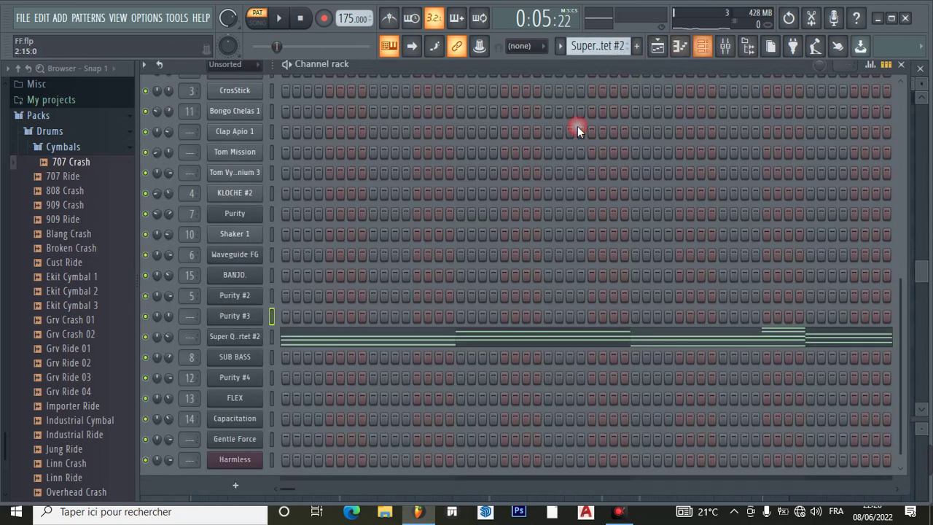
pyautogui.click(258, 337)
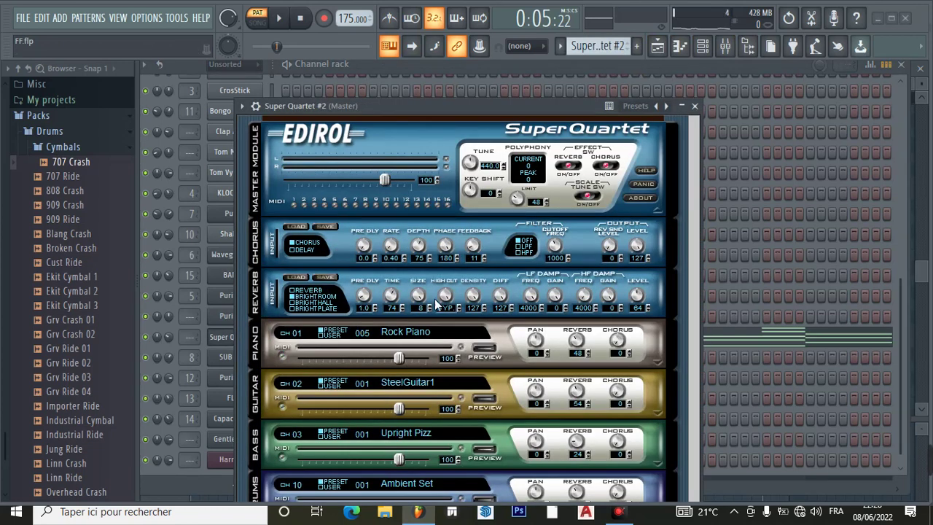
pyautogui.click(455, 337)
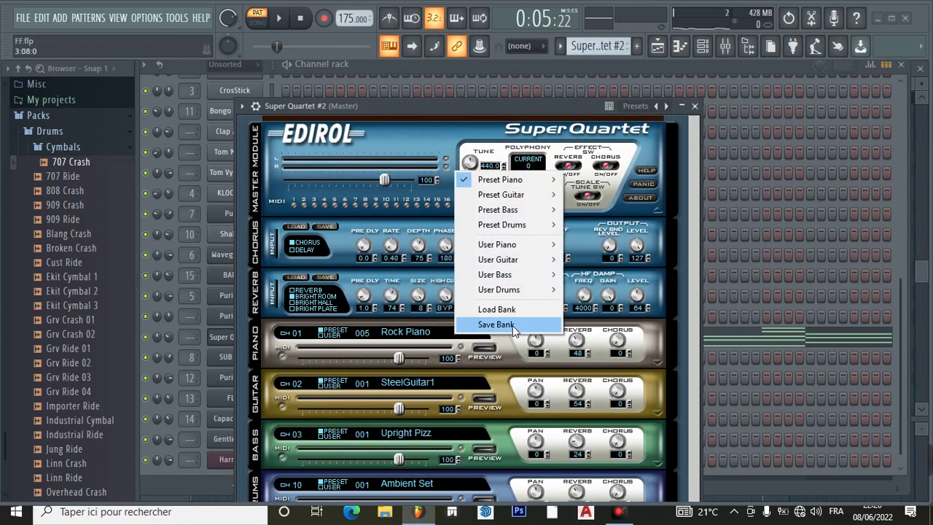
pyautogui.moveTo(514, 179)
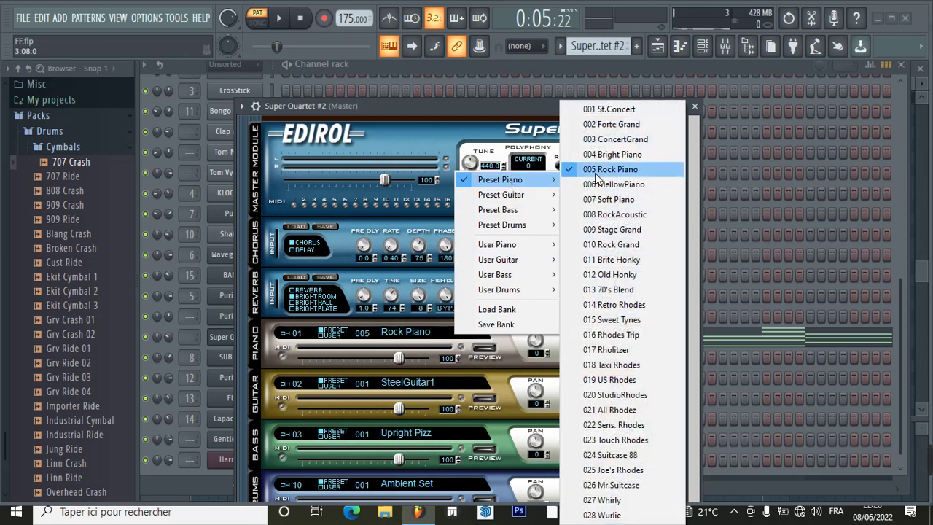
pyautogui.click(478, 127)
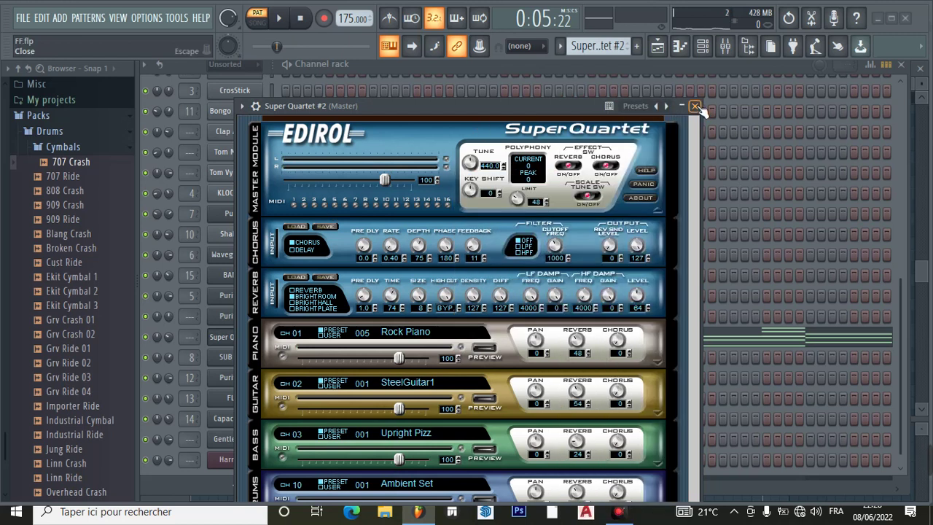
pyautogui.click(695, 106)
# - Open the Super Quartet #2 channel's notes in the piano roll, play the pattern from the start, and pause it
pyautogui.click(595, 342)
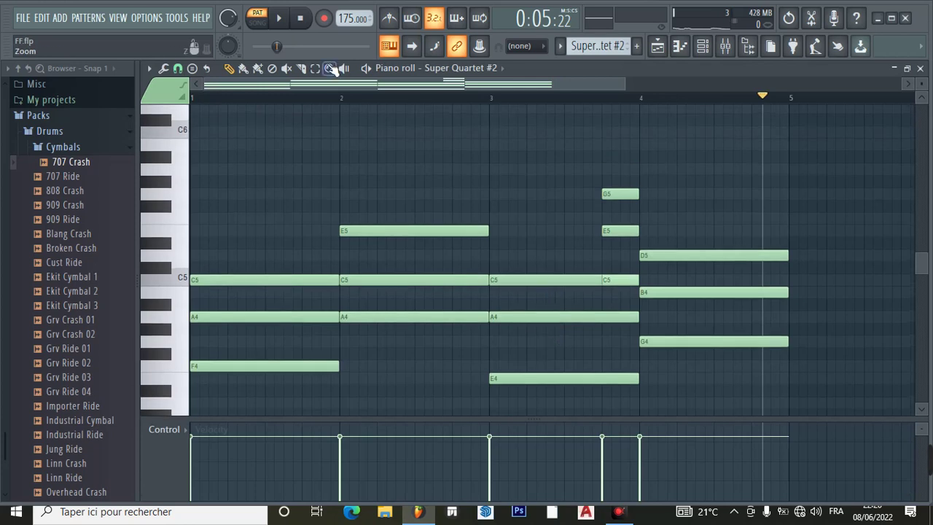
pyautogui.click(300, 19)
pyautogui.click(282, 19)
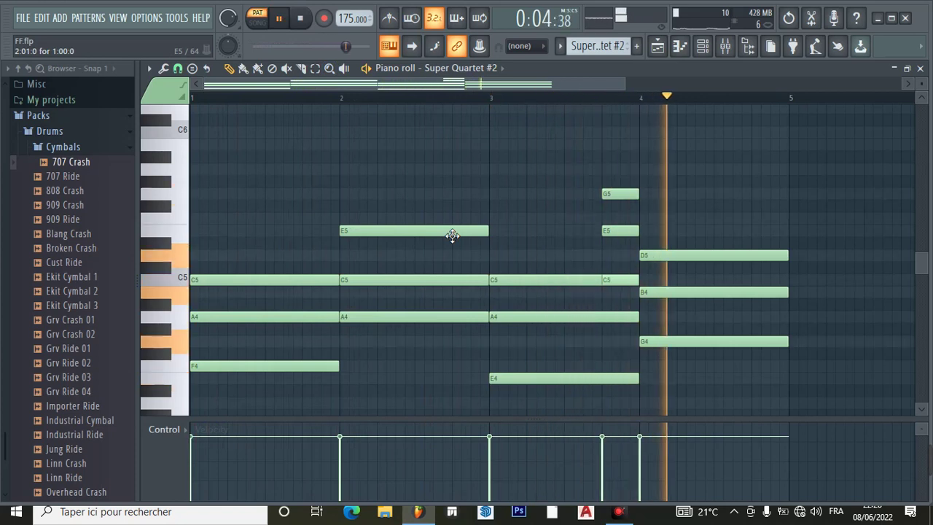
pyautogui.click(279, 20)
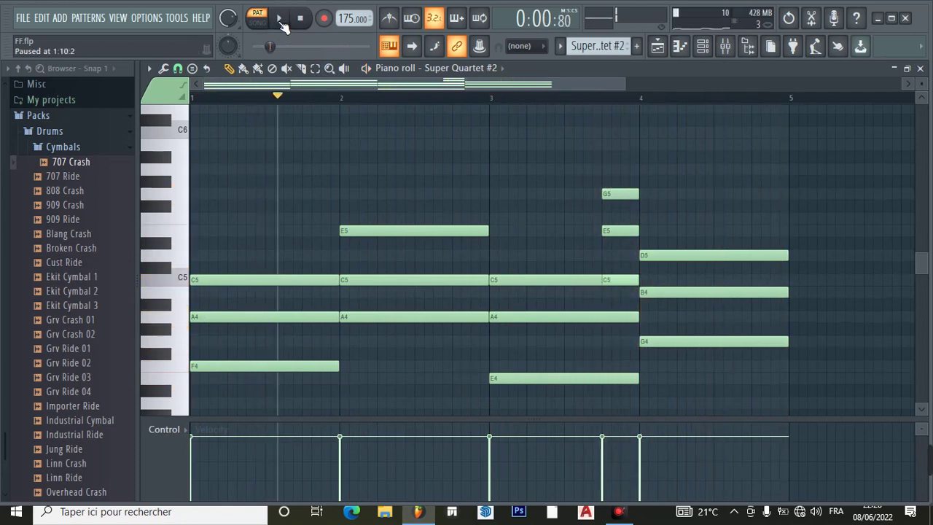
# - Switch to the SUB BASS pattern and open its channel's Hypersonic 2 instrument
pyautogui.click(659, 48)
pyautogui.click(197, 299)
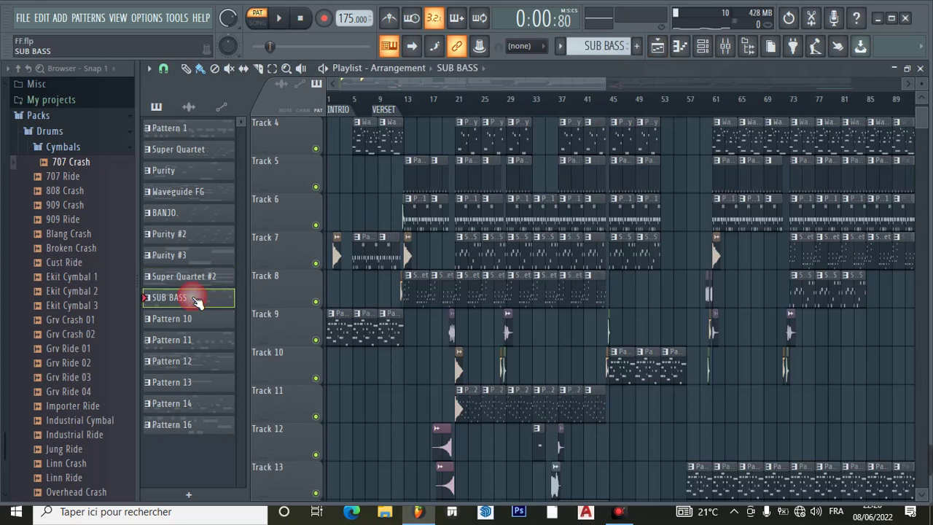
pyautogui.click(703, 46)
pyautogui.scroll(-1, 290, 316)
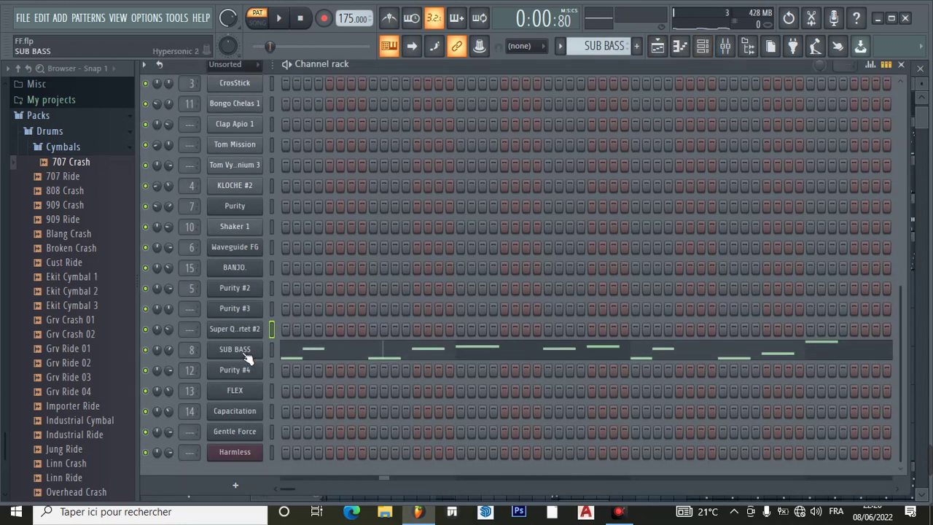
pyautogui.click(245, 353)
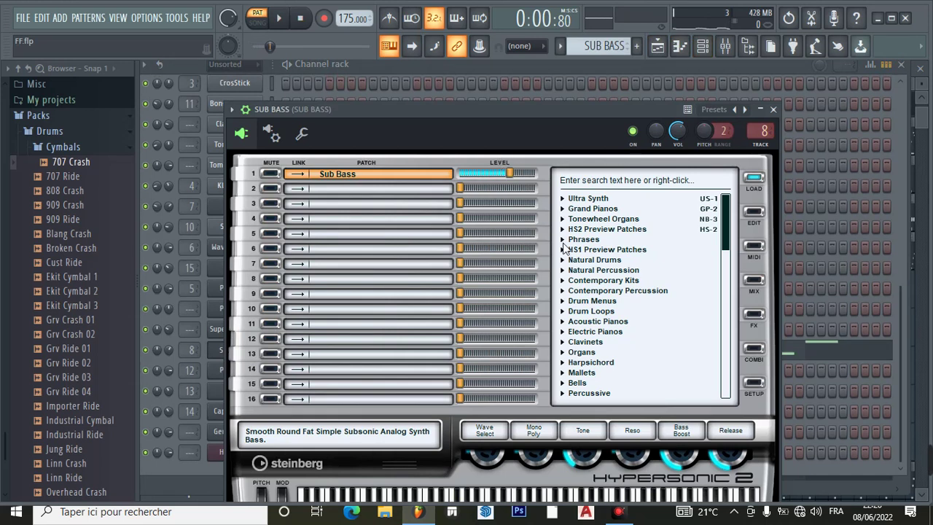
# - Locate the Sub Bass patch in the Synth Basses category of Hypersonic 2 and close the instrument
pyautogui.moveTo(724, 230); pyautogui.dragTo(723, 241)
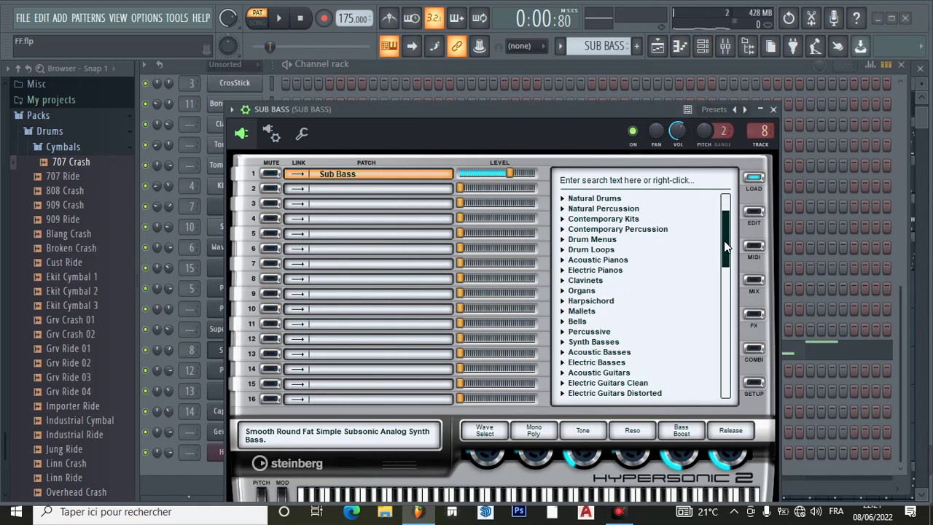
pyautogui.click(592, 342)
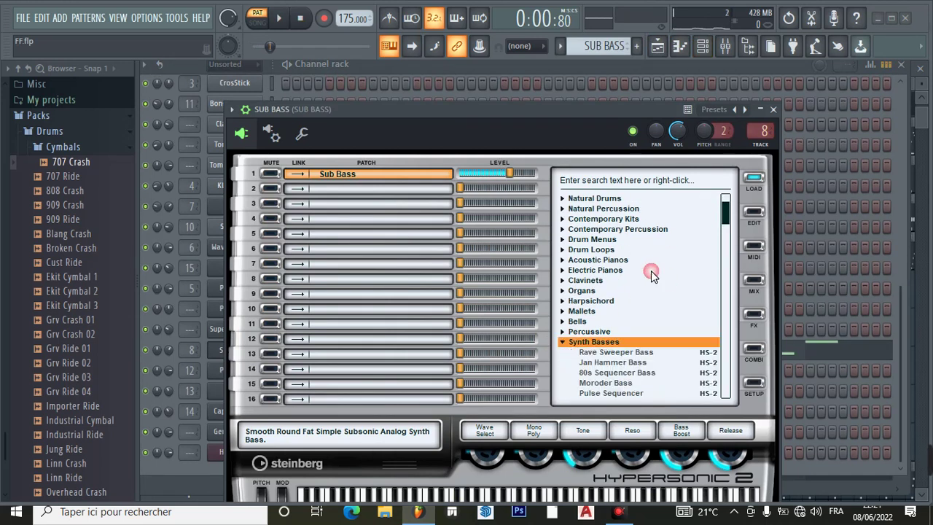
pyautogui.moveTo(727, 217); pyautogui.dragTo(726, 292)
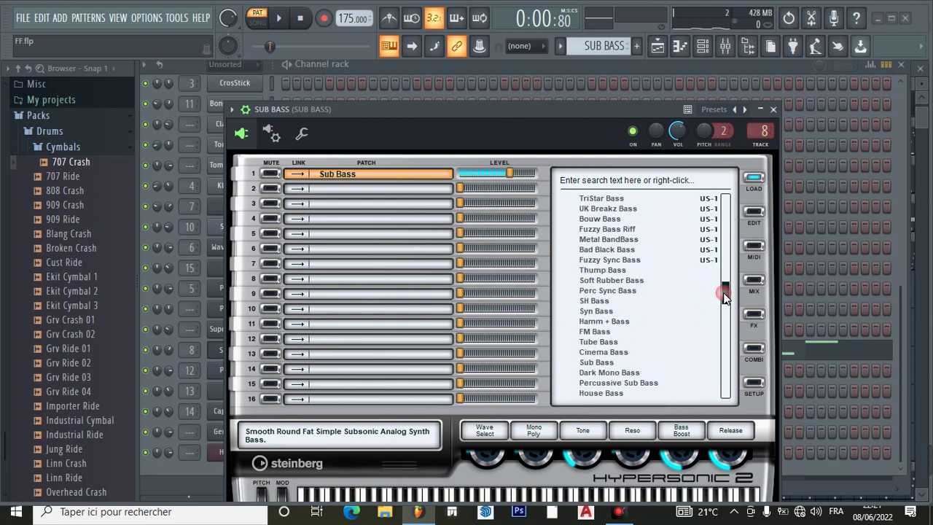
pyautogui.click(598, 364)
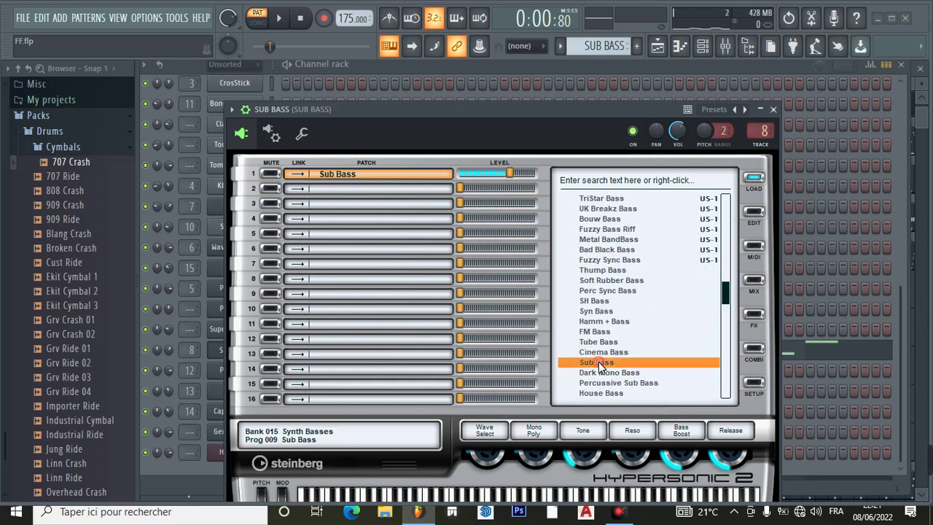
pyautogui.click(775, 109)
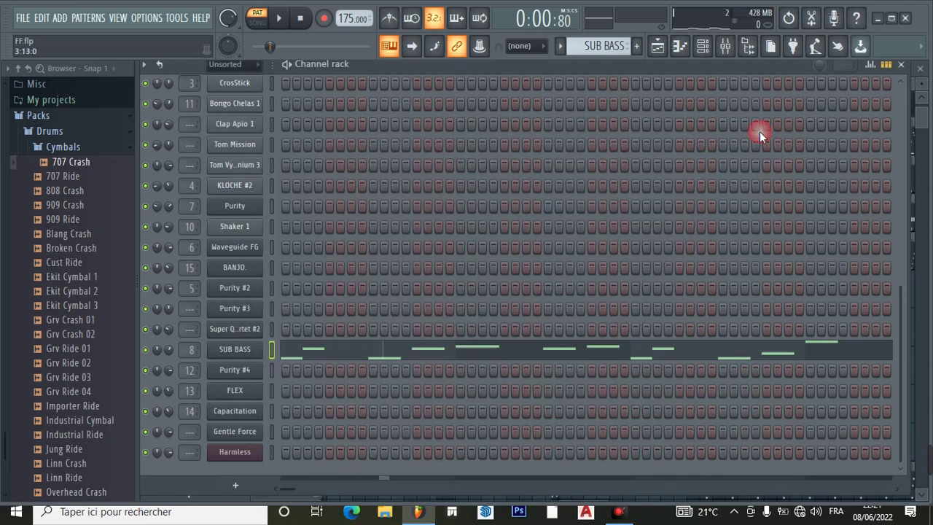
# - Open the SUB BASS channel's notes in the piano roll, play the pattern while examining them, and pause it
pyautogui.click(587, 348)
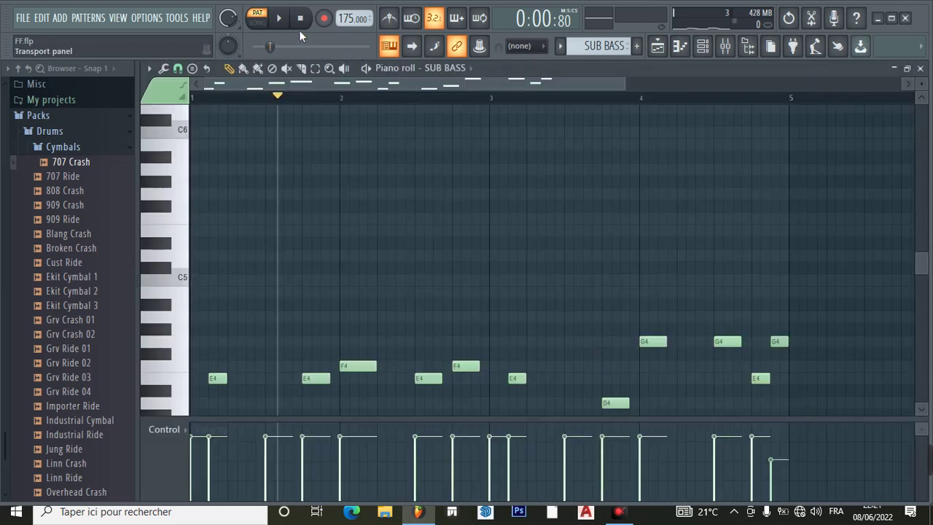
pyautogui.click(283, 18)
pyautogui.scroll(-5, 414, 284)
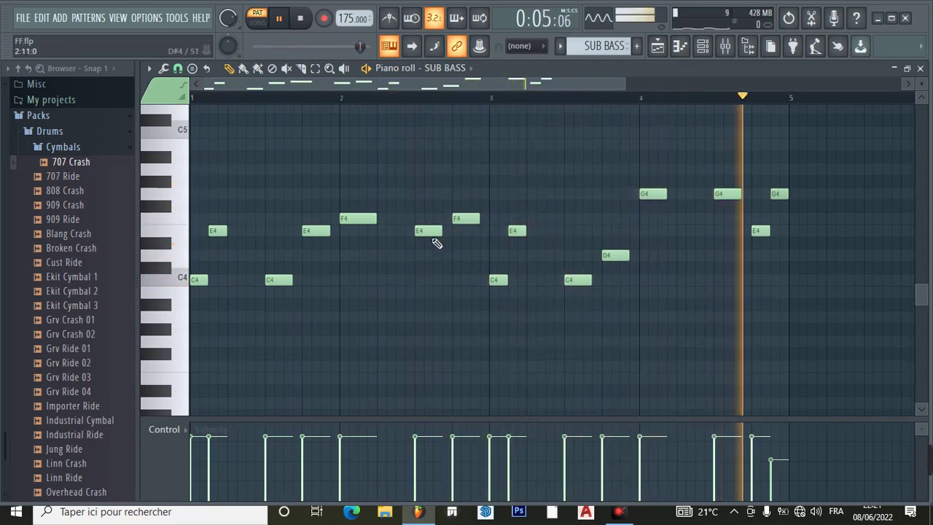
pyautogui.click(278, 20)
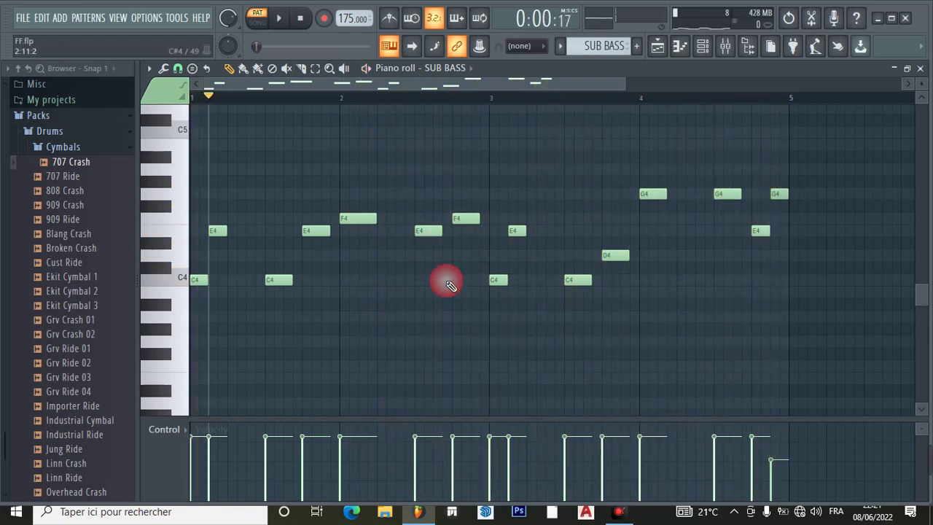
# - Switch to Pattern 10 in the playlist and bring up its kick channels in the channel rack
pyautogui.click(659, 48)
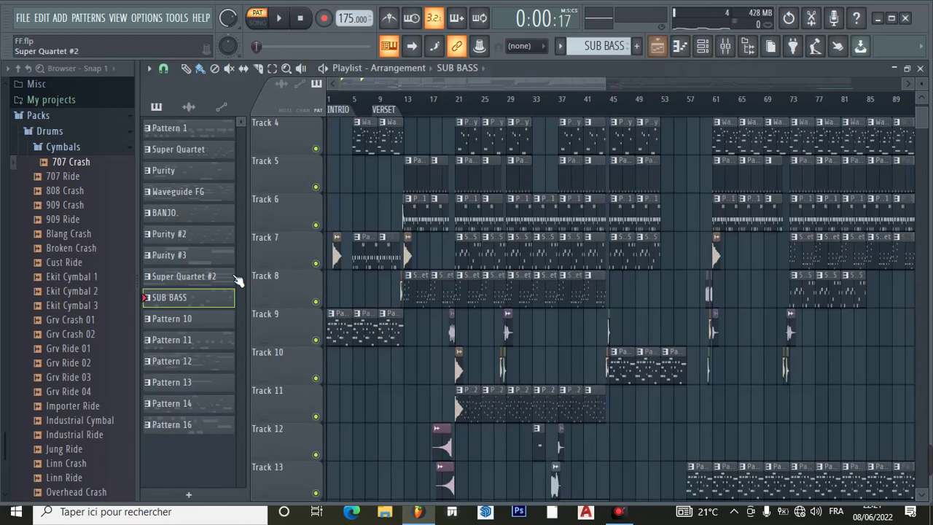
pyautogui.click(208, 322)
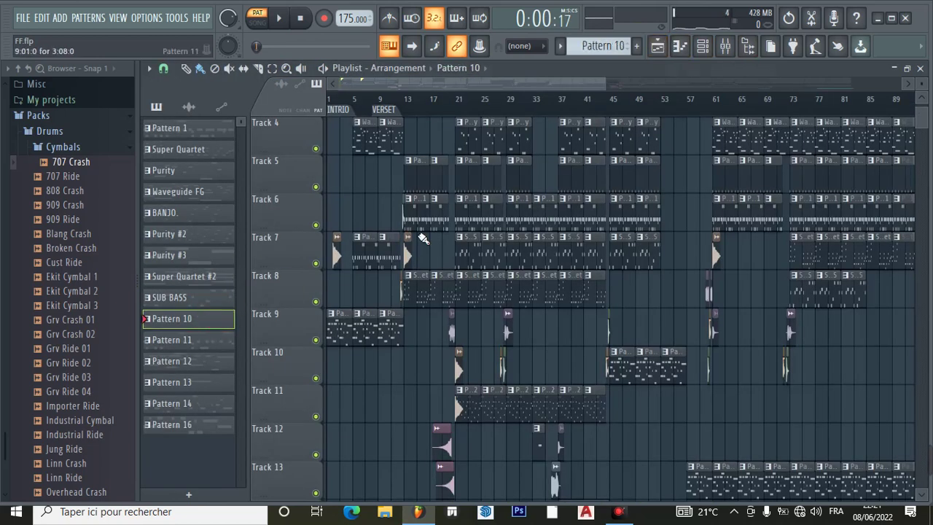
pyautogui.click(701, 46)
pyautogui.scroll(5, 503, 274)
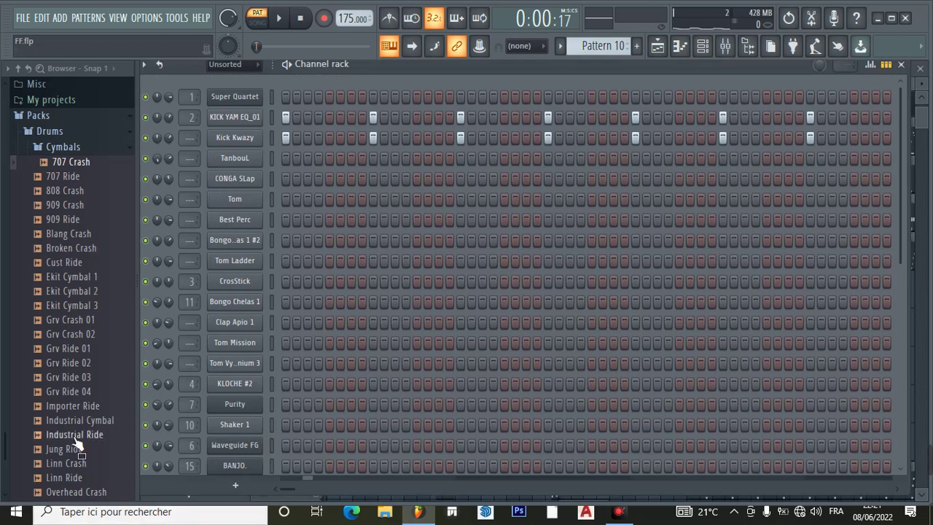
# - Inspect the KICK YAM EQ_01 and Kick Kwazy sampler settings in turn, and play the kick pattern before pausing it
pyautogui.click(236, 121)
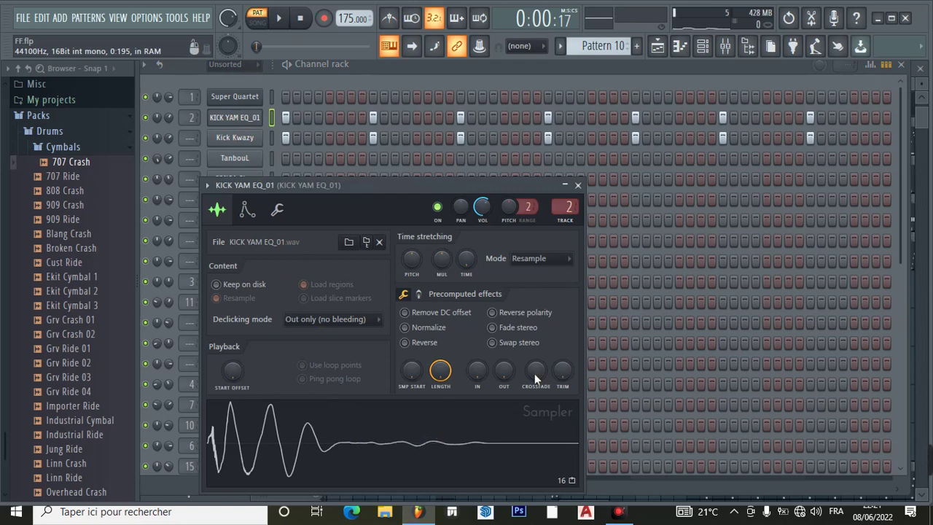
pyautogui.click(578, 186)
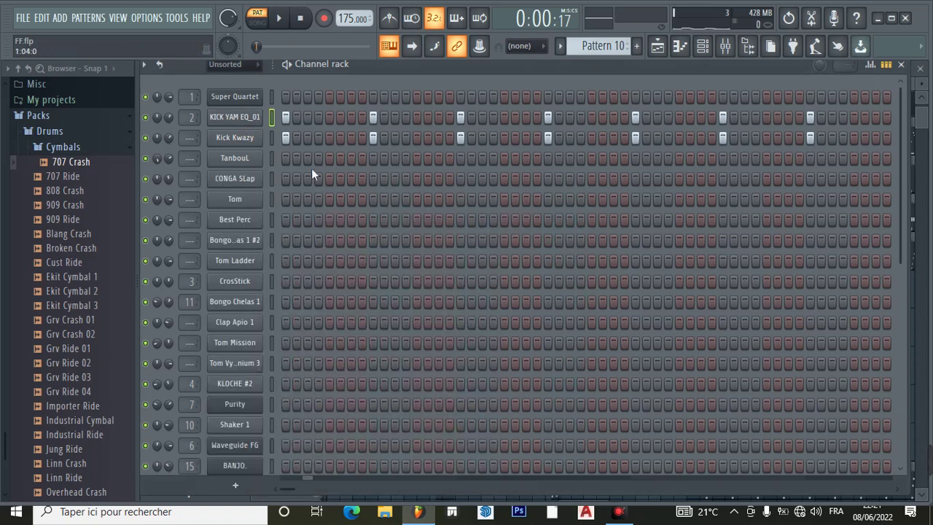
pyautogui.click(230, 142)
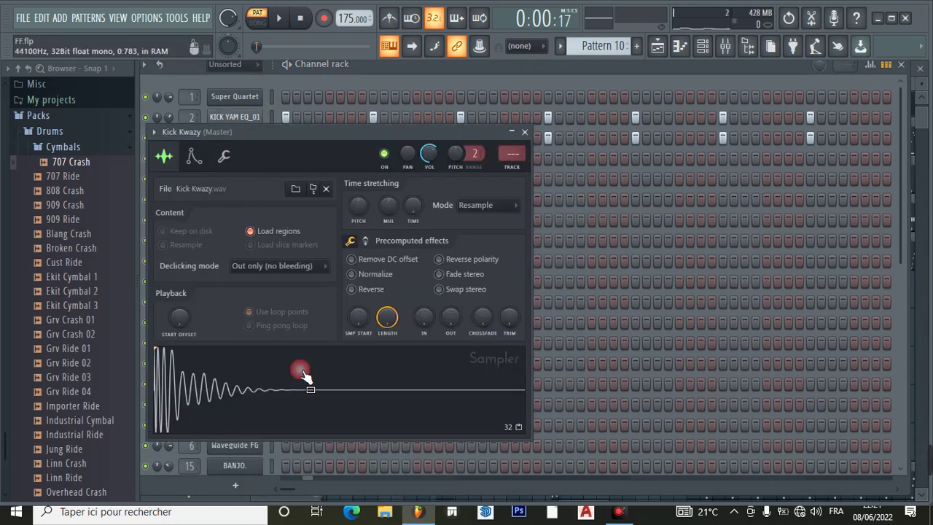
pyautogui.click(524, 132)
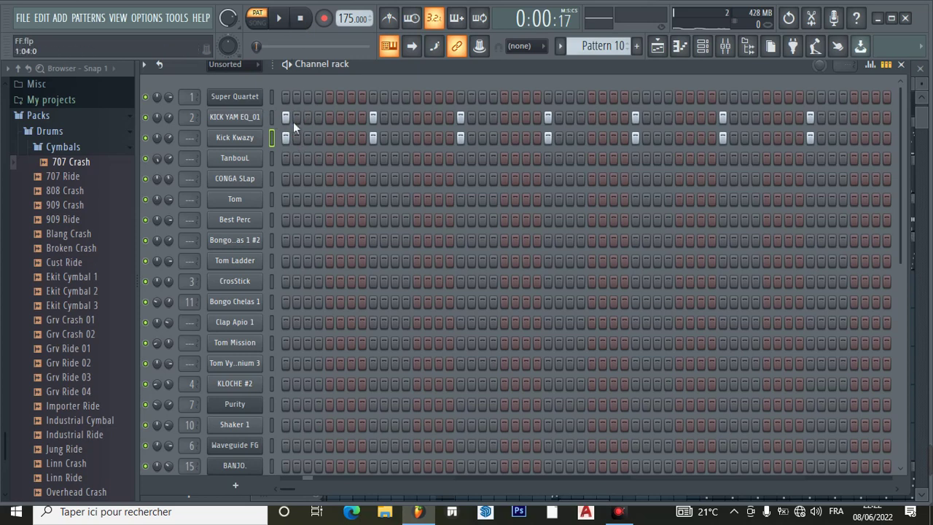
pyautogui.click(282, 19)
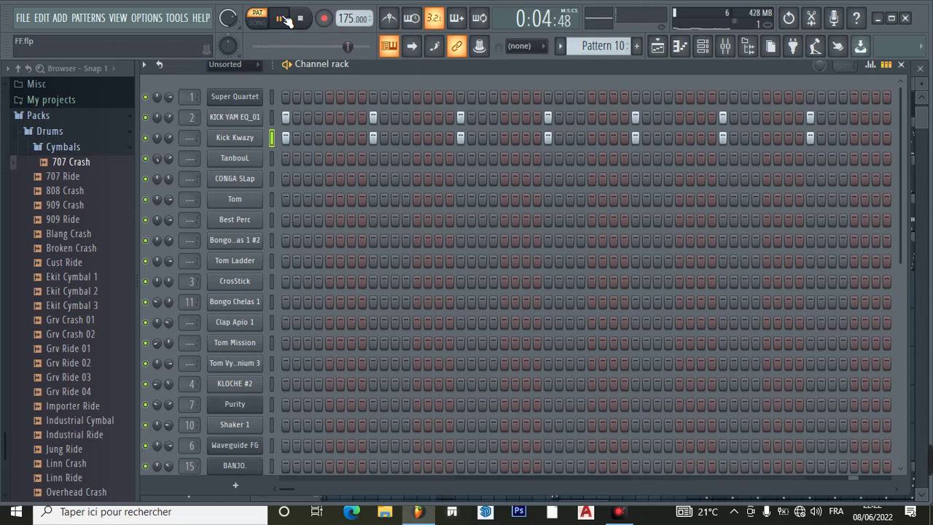
pyautogui.click(282, 19)
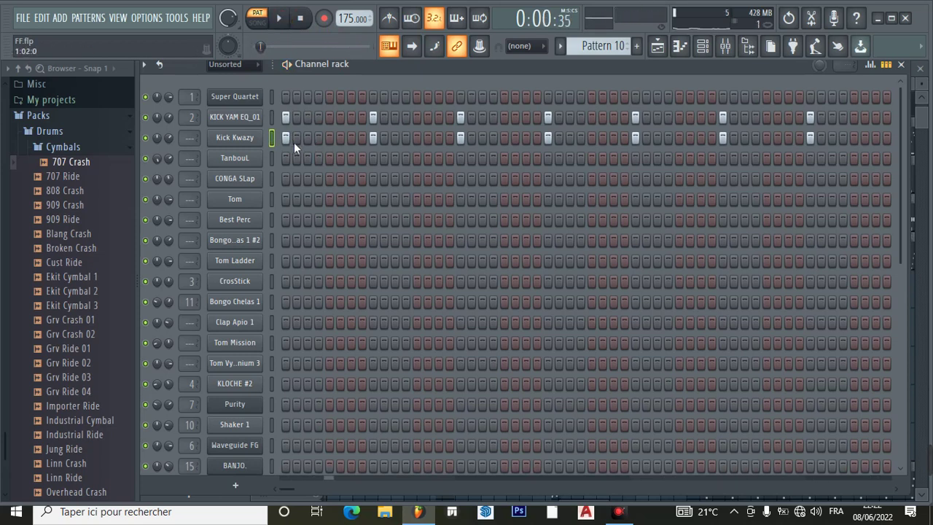
# - Switch to Pattern 11 and examine its percussion channels in the channel rack
pyautogui.click(657, 48)
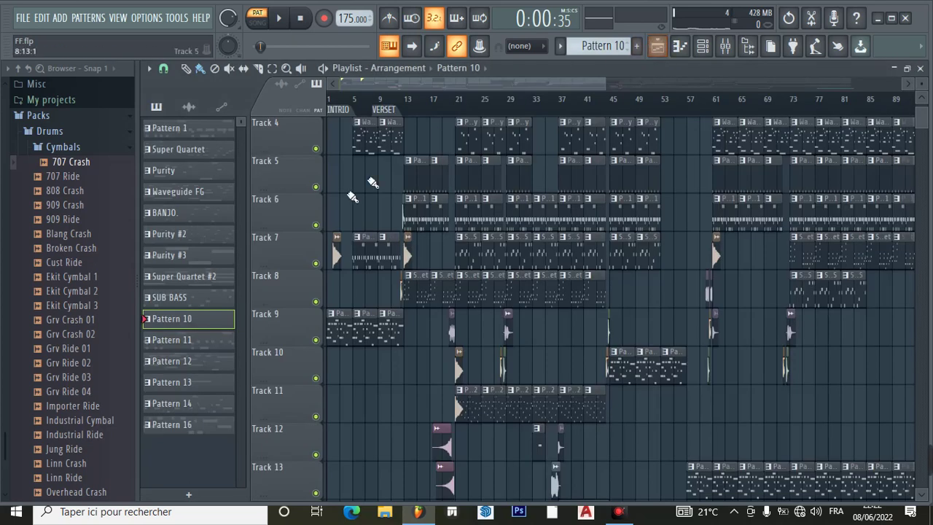
pyautogui.click(210, 341)
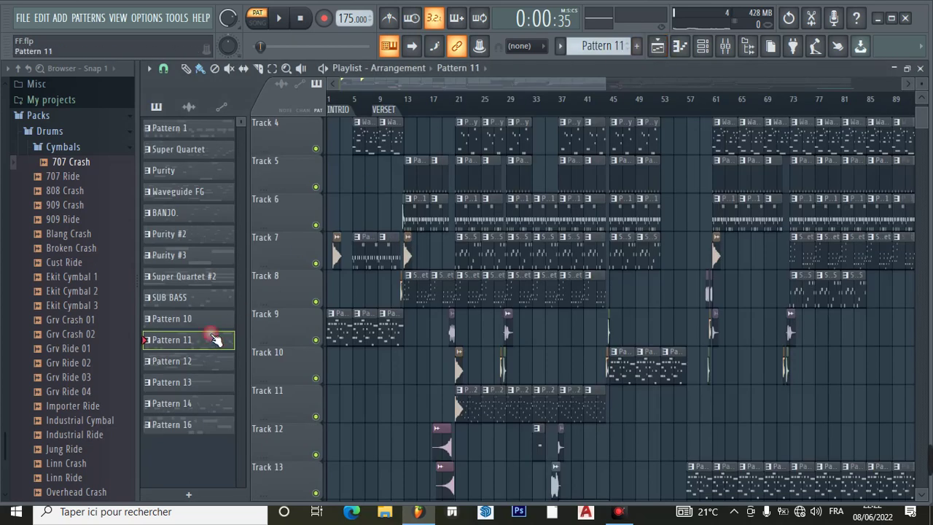
pyautogui.click(702, 46)
pyautogui.scroll(-5, 398, 237)
pyautogui.scroll(3, 436, 160)
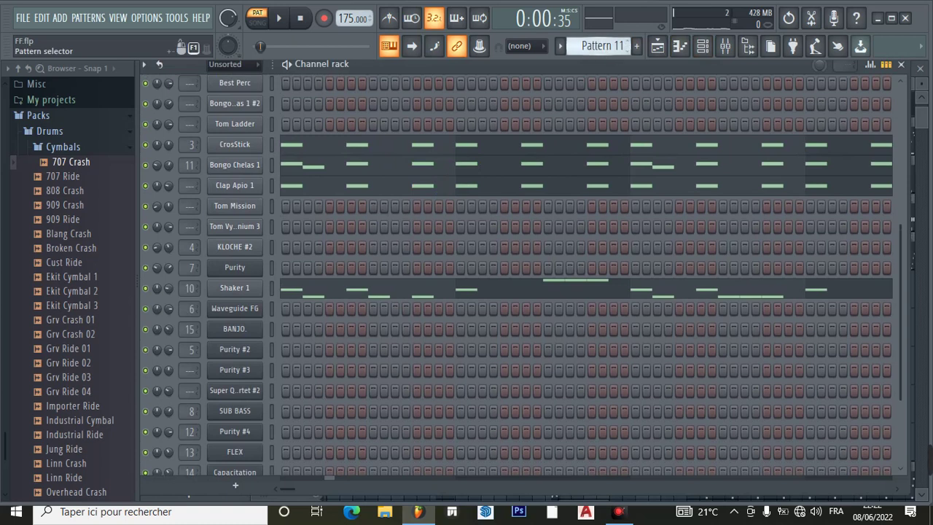
# - Switch to Pattern 12, locate the Fantasy Steel preset in the Purity #4 channel's instrument, and close the instrument
pyautogui.scroll(-1, 605, 49)
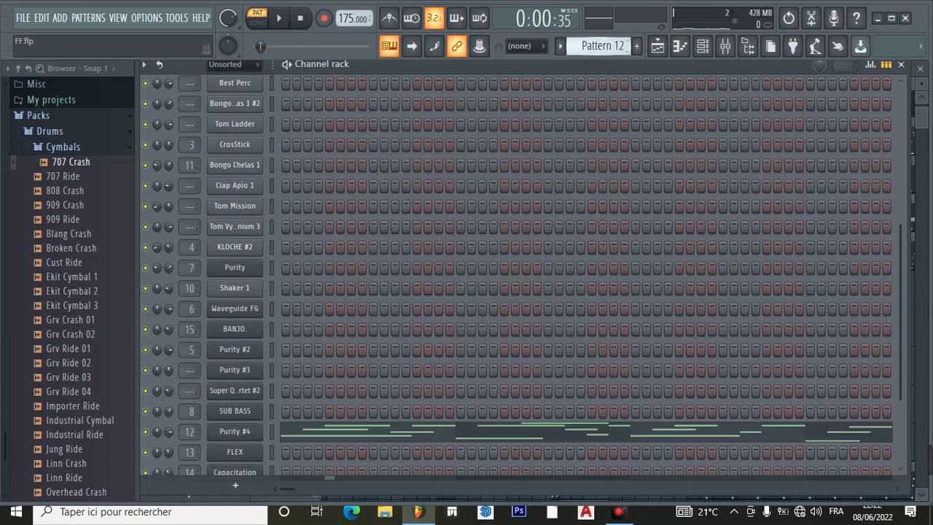
pyautogui.click(239, 436)
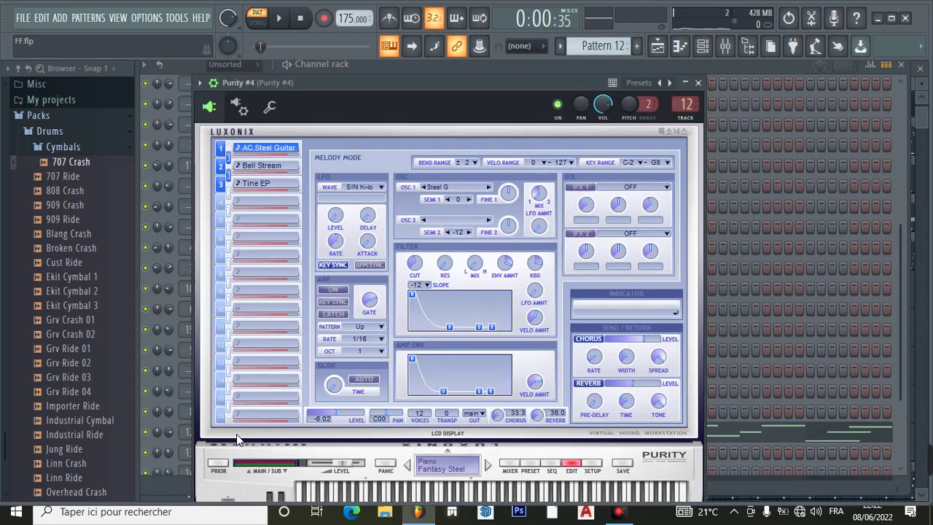
pyautogui.click(531, 466)
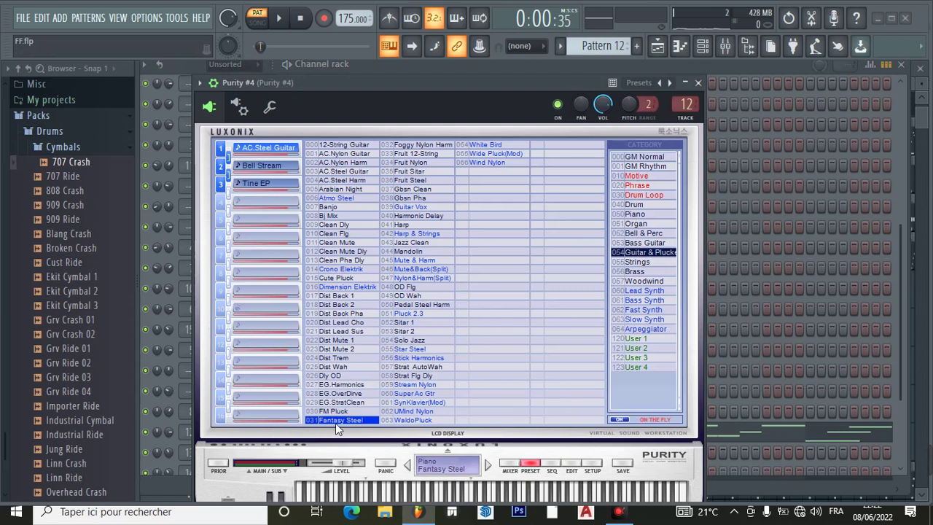
pyautogui.click(697, 83)
# - Open the Purity #4 channel's notes in the piano roll, play the pattern while examining them, and pause it
pyautogui.click(384, 437)
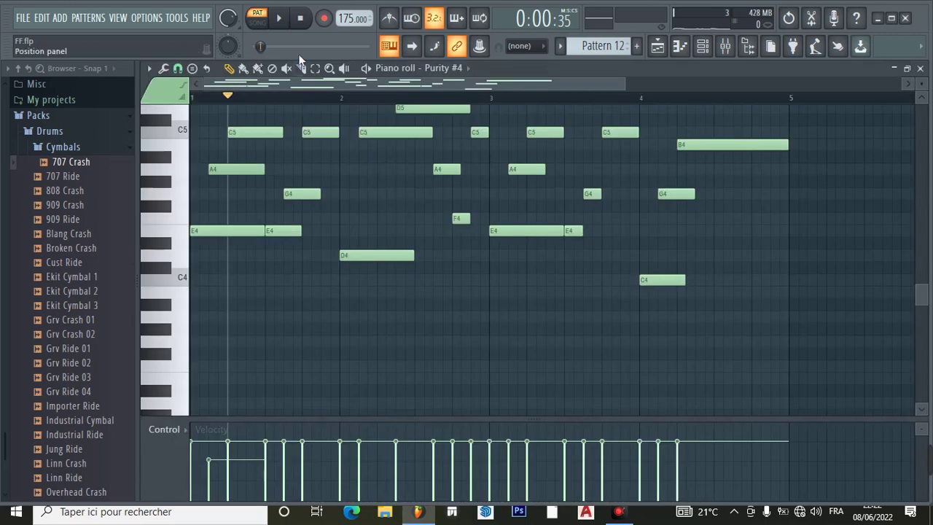
pyautogui.click(278, 17)
pyautogui.scroll(3, 339, 180)
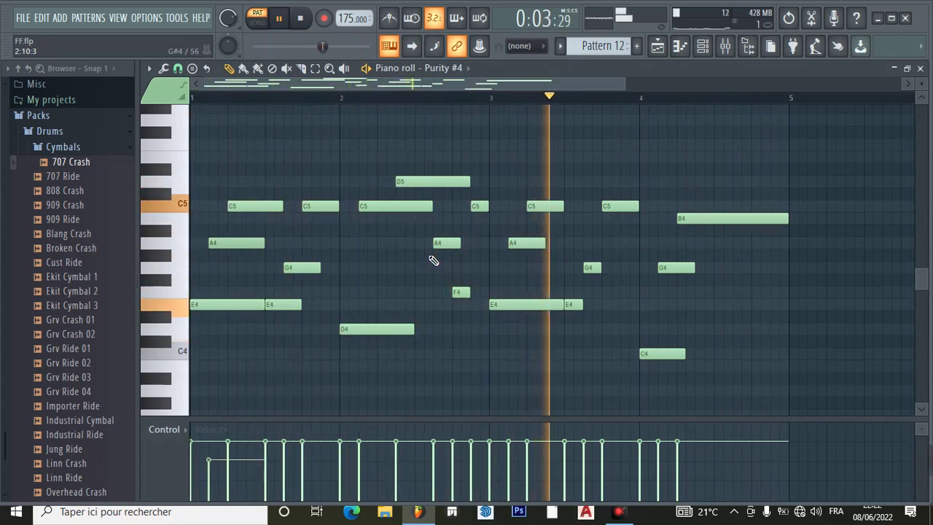
pyautogui.click(284, 24)
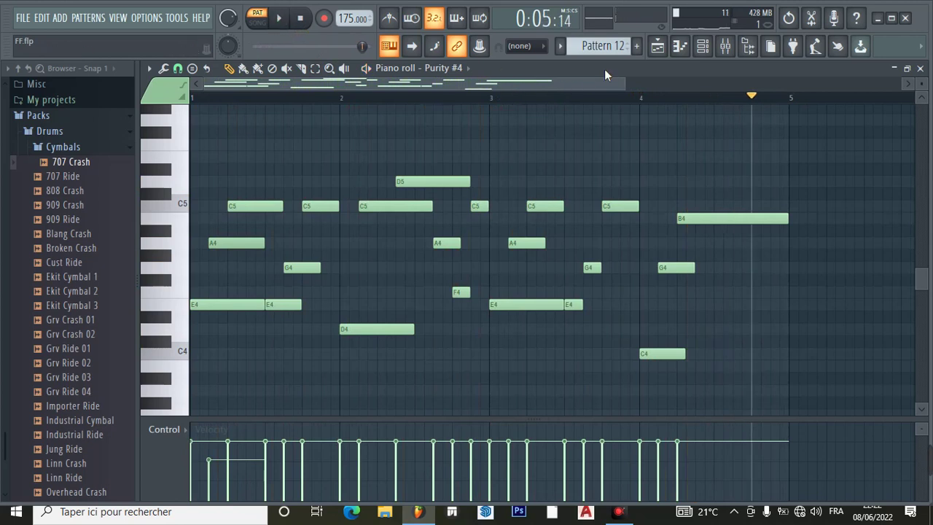
# - Switch to Pattern 13, view the Dystopian Lead preset in the FLEX channel's instrument, and close the instrument
pyautogui.click(657, 46)
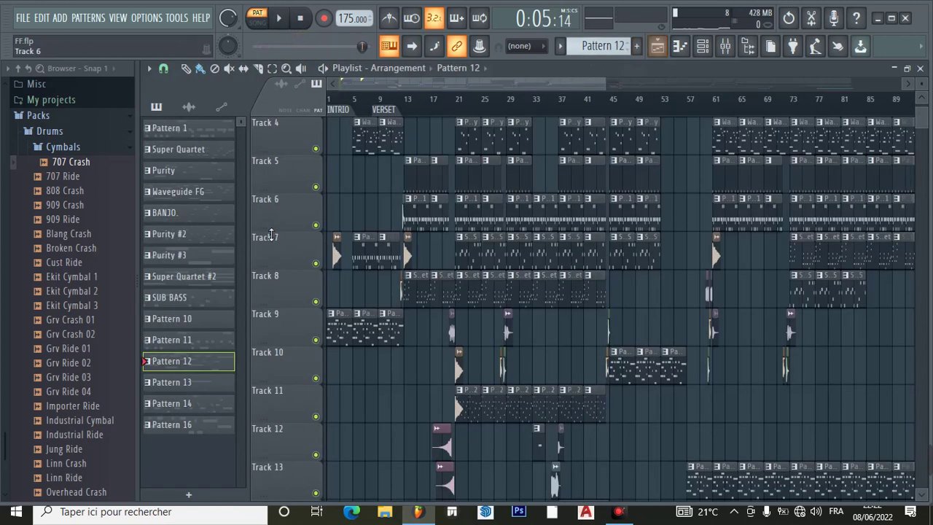
pyautogui.click(206, 390)
pyautogui.click(702, 46)
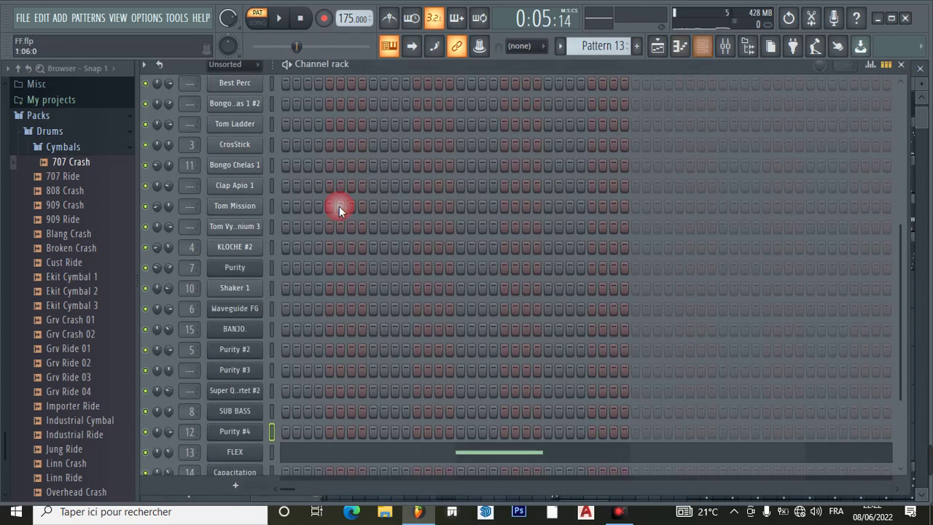
pyautogui.click(234, 453)
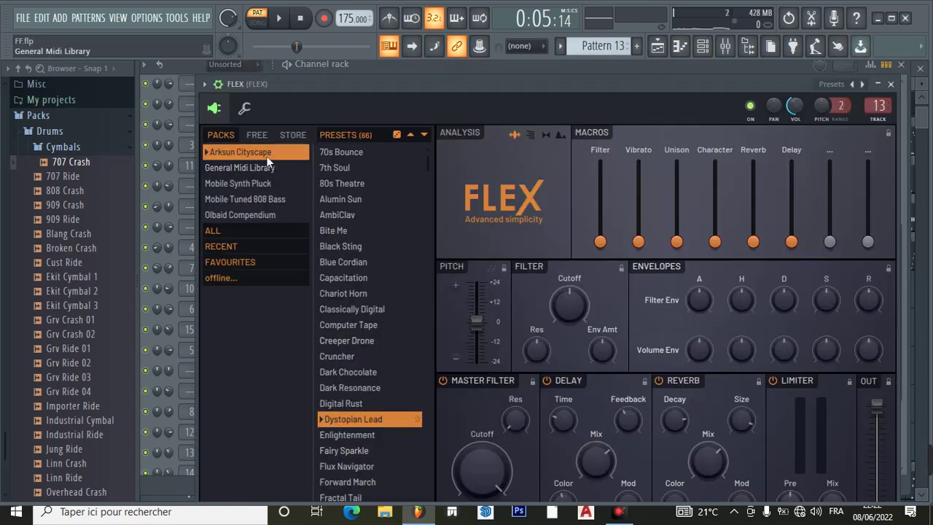
pyautogui.click(891, 84)
# - Open the FLEX channel's G5 note in the piano roll, play the pattern, and pause it
pyautogui.click(365, 449)
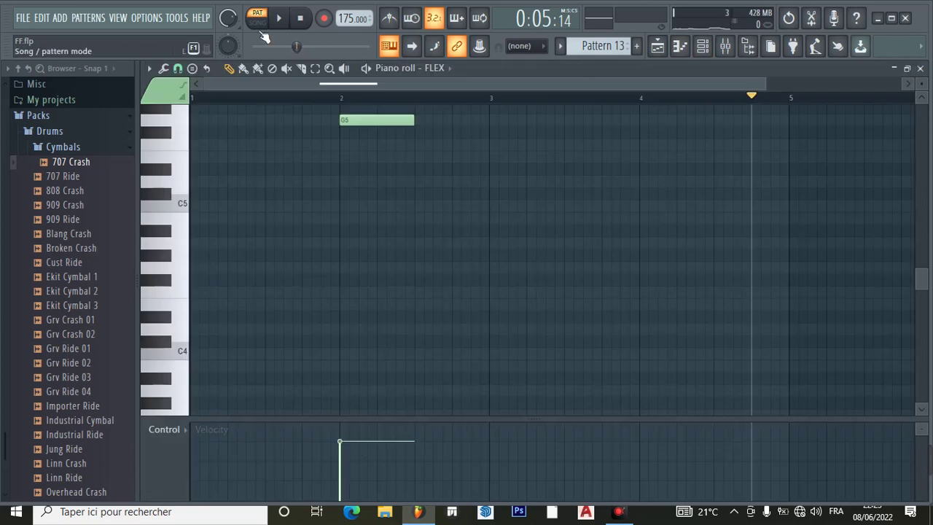
pyautogui.click(278, 17)
pyautogui.scroll(3, 443, 256)
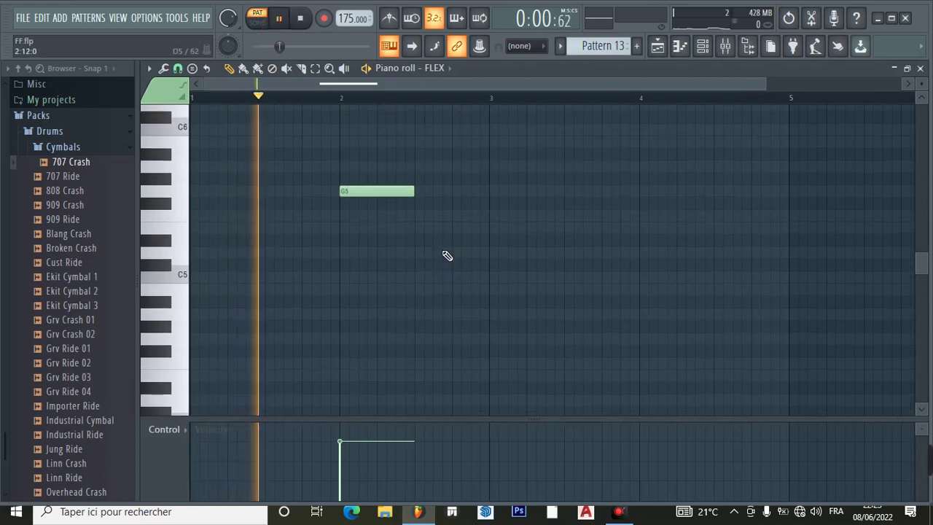
pyautogui.click(281, 19)
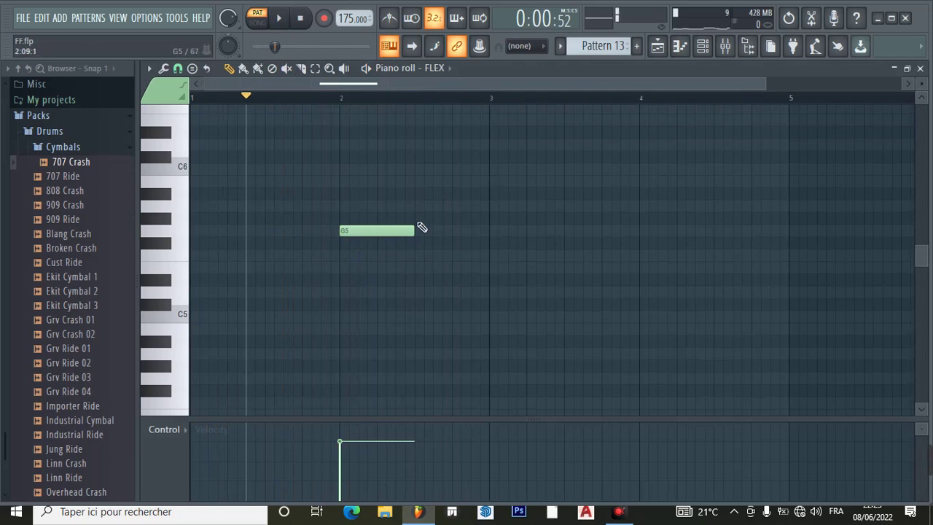
# - Switch to Pattern 14, view the Capacitation preset in the Capacitation channel's FLEX instrument, and close the instrument
pyautogui.click(657, 45)
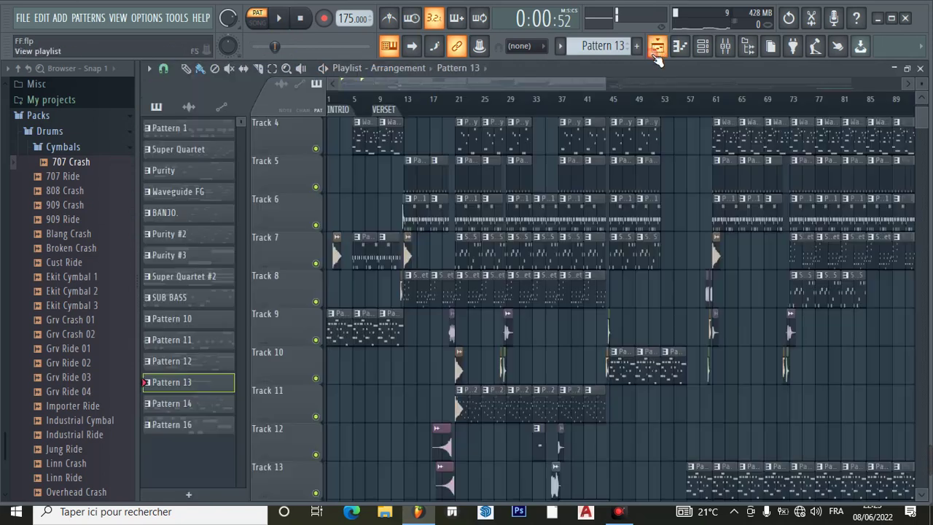
pyautogui.click(182, 409)
pyautogui.click(702, 46)
pyautogui.scroll(-3, 390, 328)
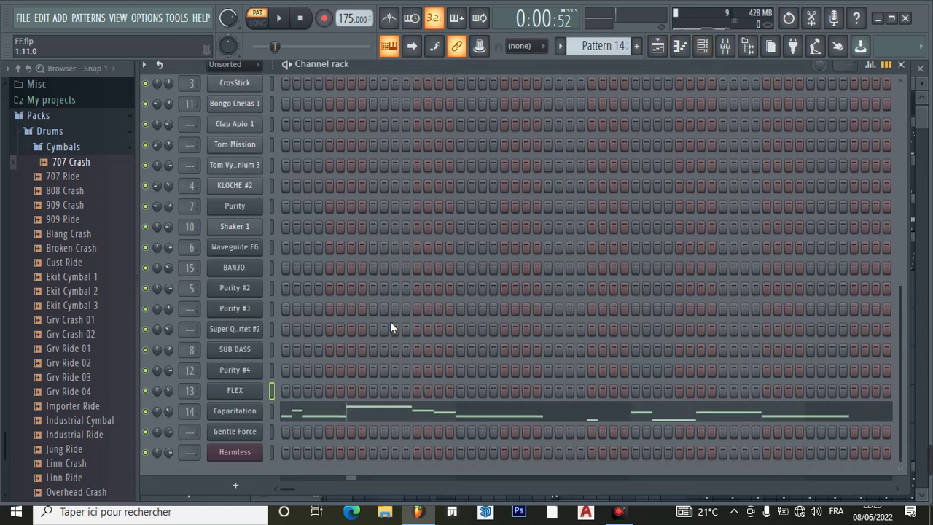
pyautogui.click(243, 415)
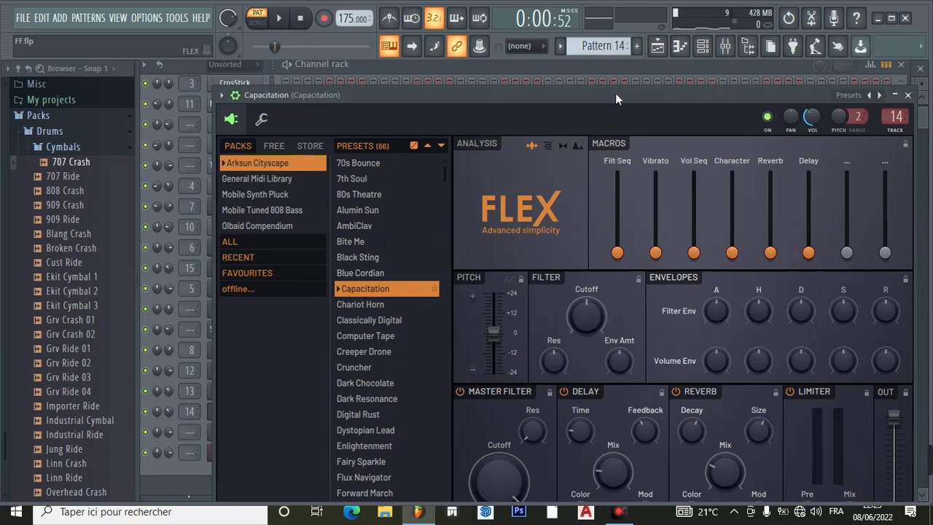
pyautogui.moveTo(615, 93); pyautogui.dragTo(526, 105)
pyautogui.click(818, 108)
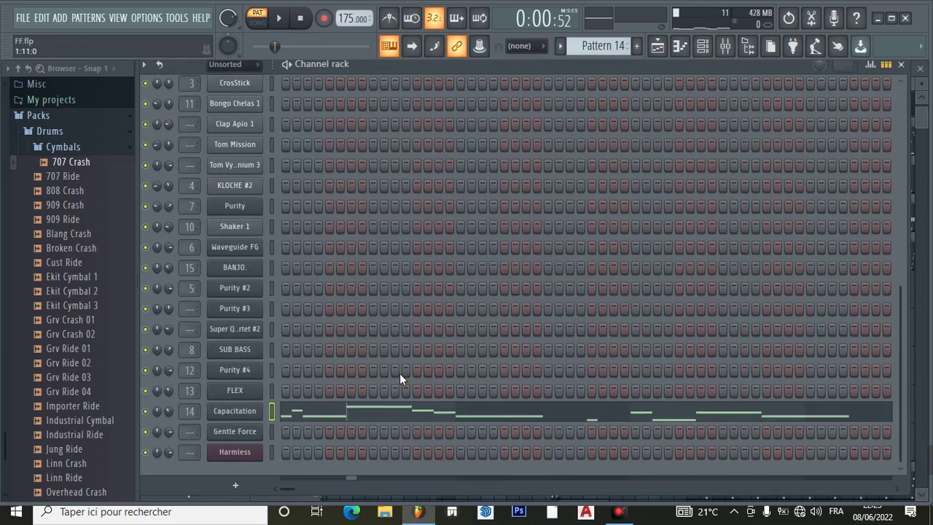
# - Open the Capacitation channel's notes in the piano roll and play the pattern from the start while examining bars 1 to 8
pyautogui.click(399, 412)
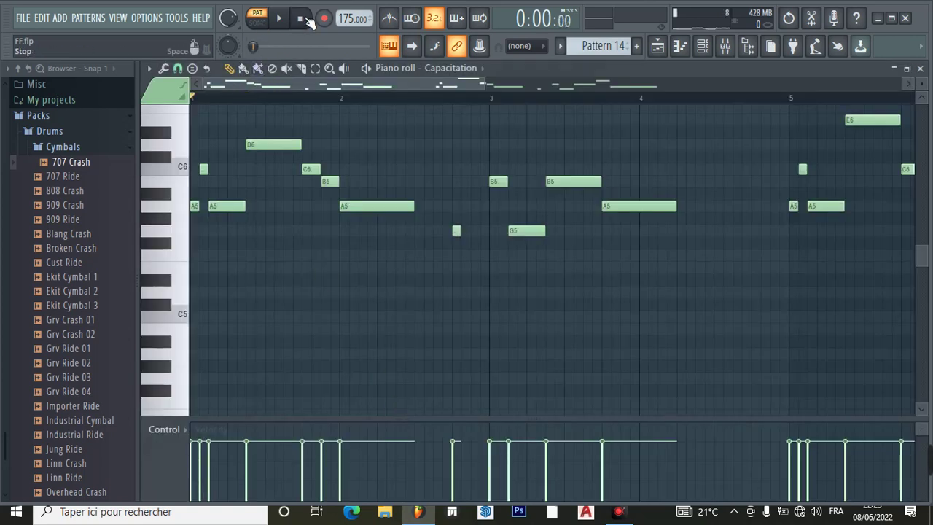
pyautogui.click(278, 20)
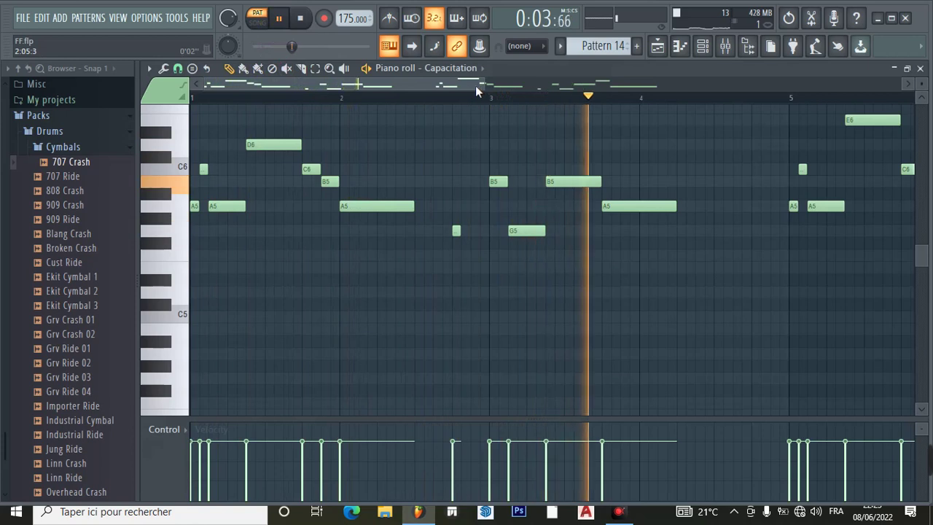
pyautogui.moveTo(471, 86); pyautogui.dragTo(680, 109)
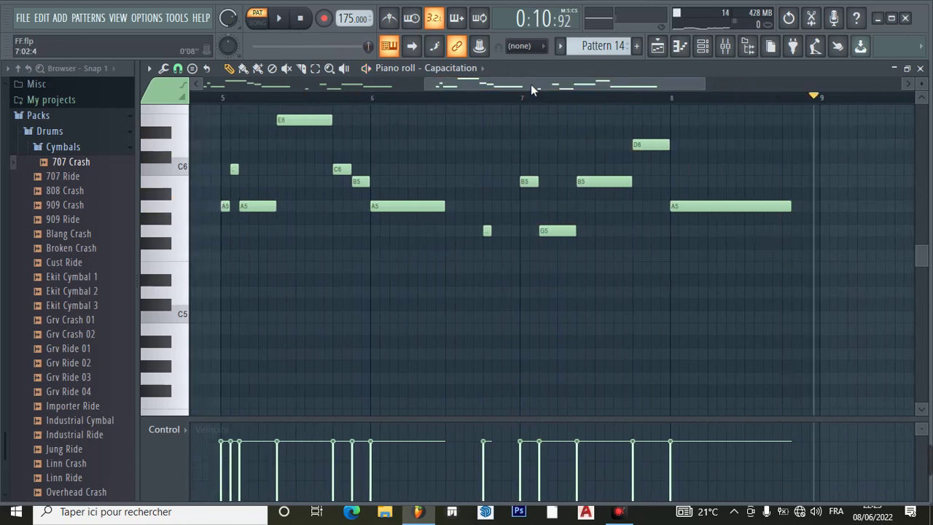
pyautogui.moveTo(531, 83); pyautogui.dragTo(307, 90)
# - Switch to Pattern 16, open the Gentle Force channel's FLEX instrument, and locate the Gentle Force preset in the Arksun Cityscape pack
pyautogui.click(657, 50)
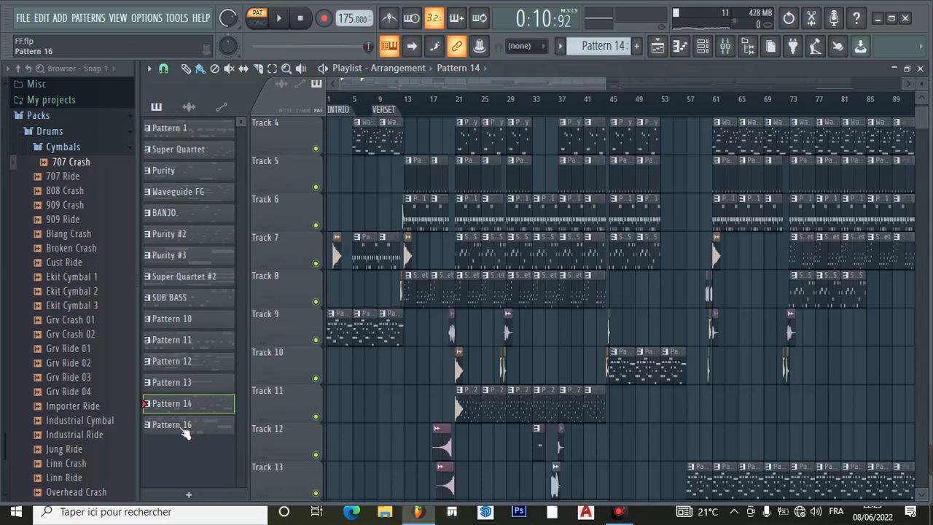
pyautogui.click(702, 46)
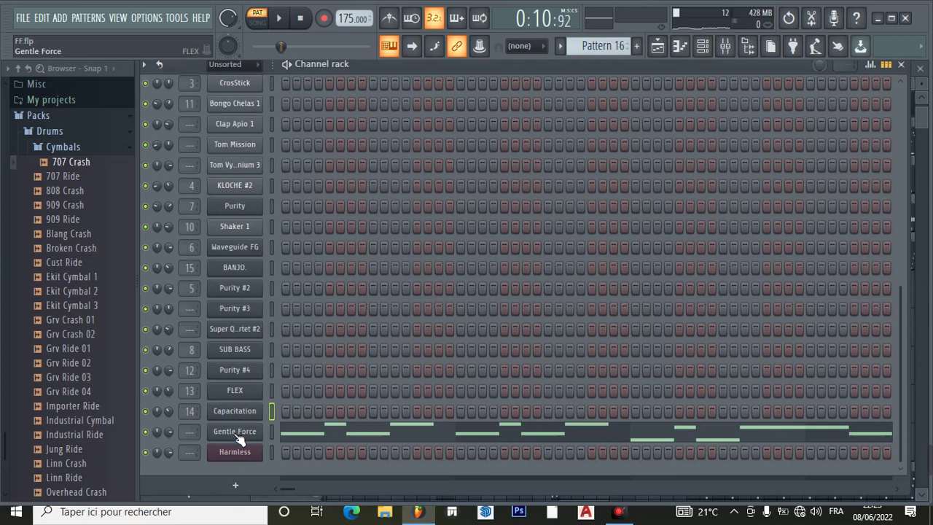
pyautogui.click(236, 434)
pyautogui.scroll(-4, 340, 343)
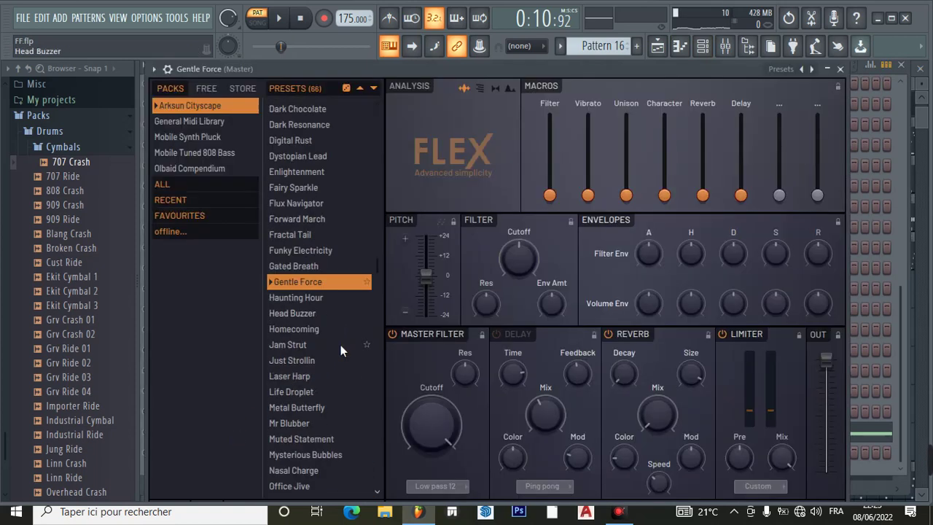
pyautogui.scroll(-3, 341, 345)
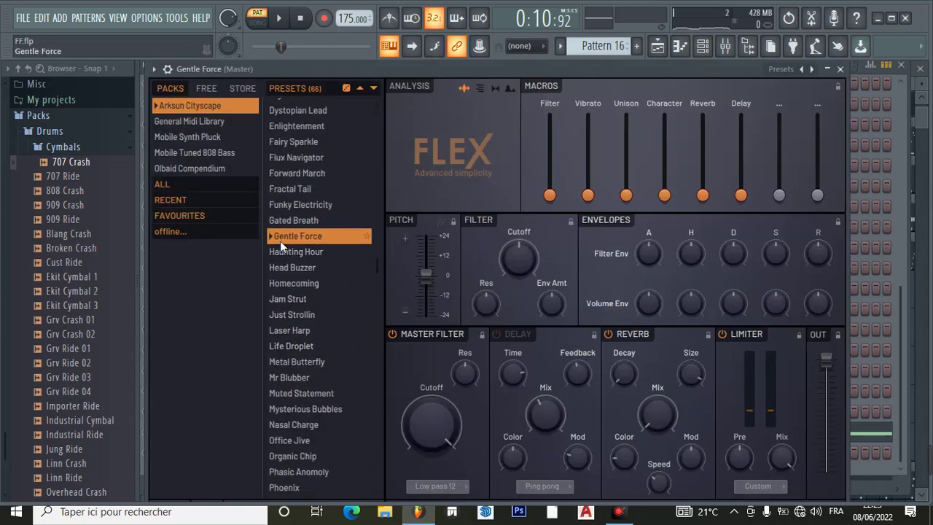
# - Close the FLEX instrument, open the Gentle Force channel's notes in the piano roll, and play the pattern before pausing it
pyautogui.click(840, 70)
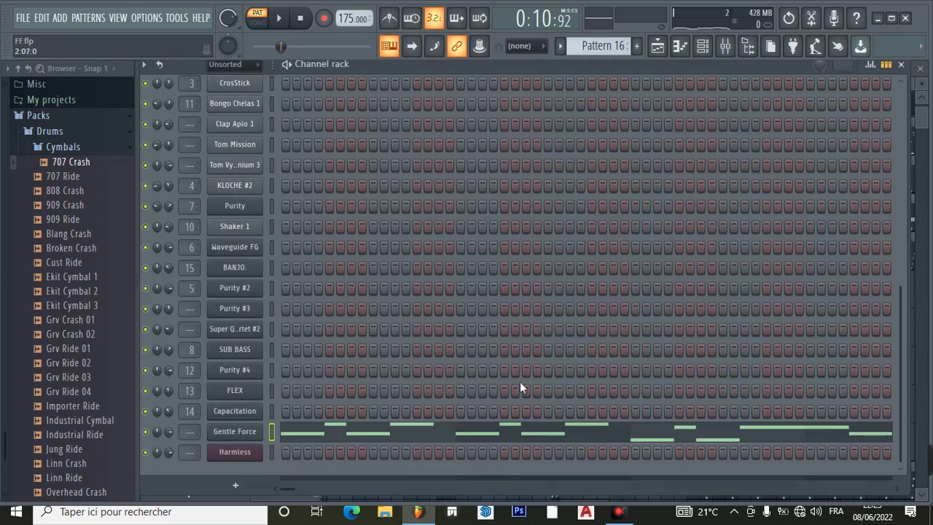
pyautogui.click(468, 441)
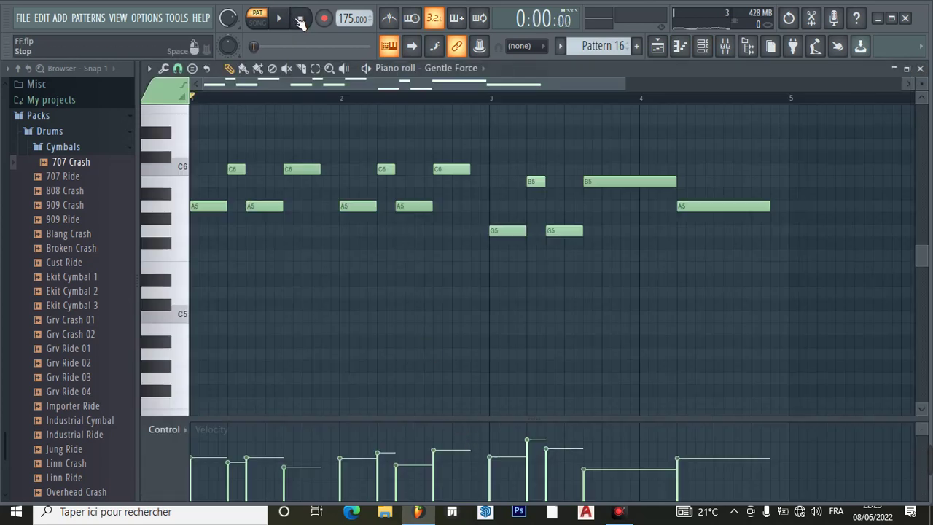
pyautogui.click(279, 18)
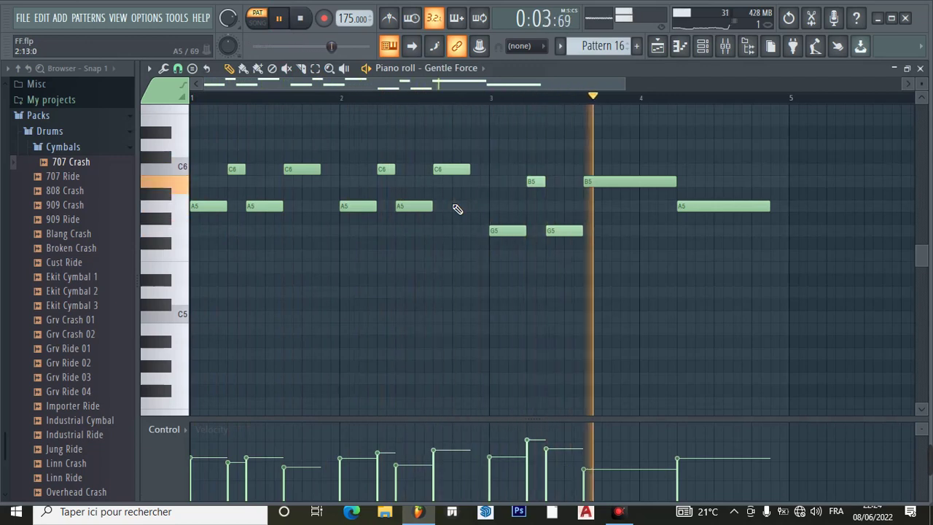
pyautogui.click(280, 20)
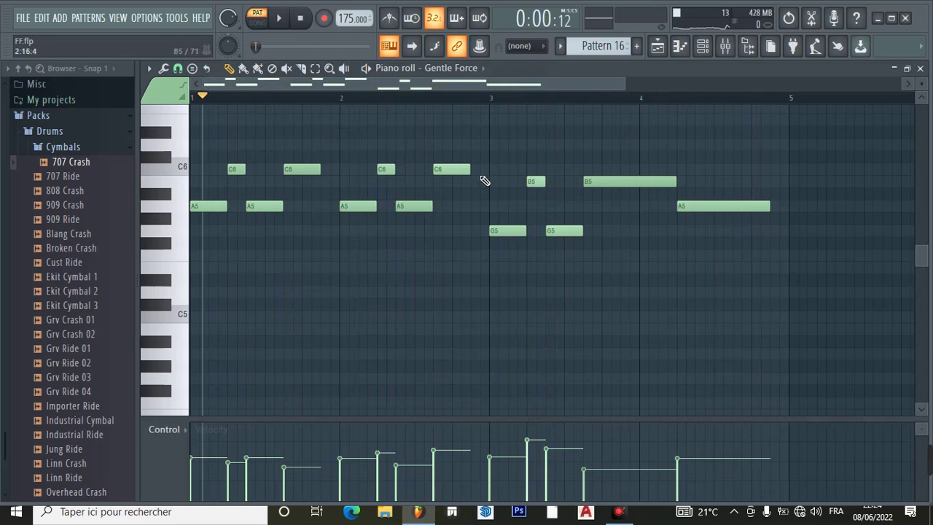
# - Open the playlist and examine how the pattern and audio clips are arranged across the intro and verse, from Track 1 to Track 15
pyautogui.click(657, 48)
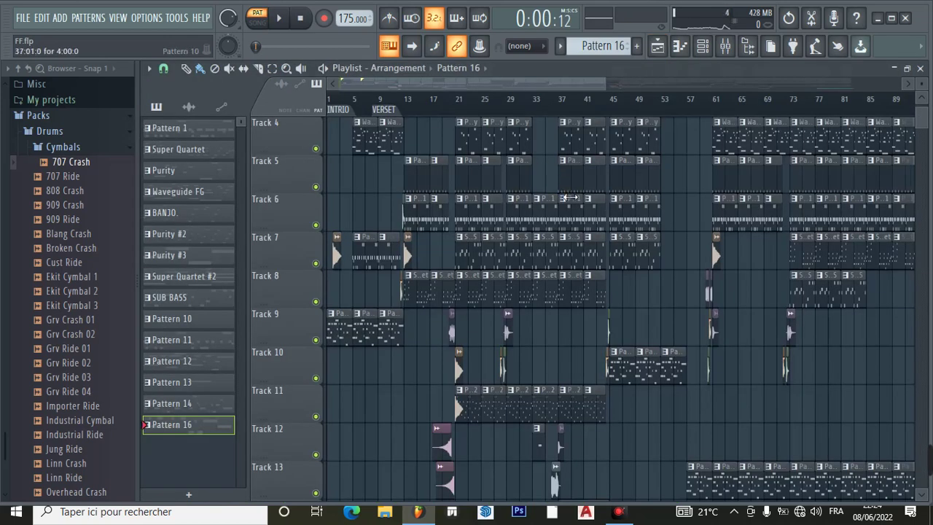
pyautogui.scroll(-1, 567, 197)
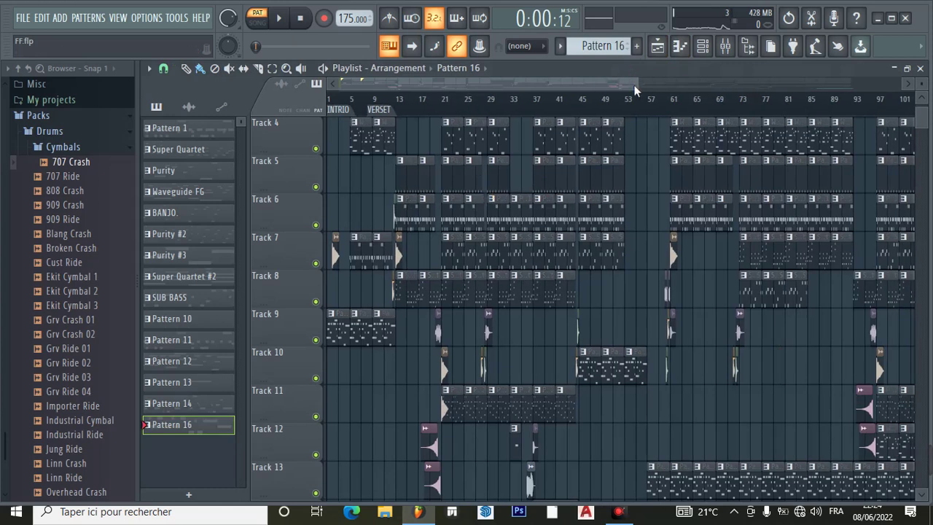
pyautogui.moveTo(644, 88); pyautogui.dragTo(534, 94)
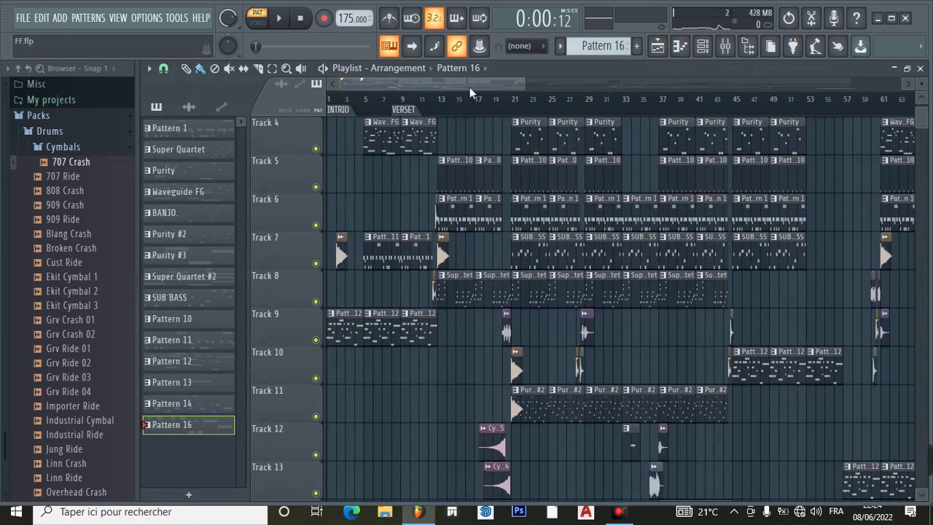
pyautogui.moveTo(465, 83); pyautogui.dragTo(460, 85)
pyautogui.moveTo(532, 88); pyautogui.dragTo(521, 92)
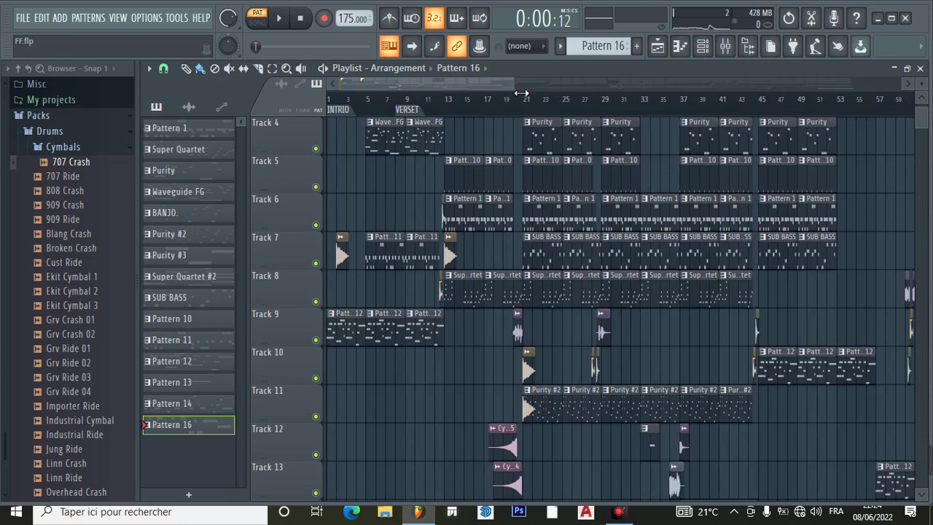
pyautogui.moveTo(522, 91); pyautogui.dragTo(457, 85)
pyautogui.moveTo(530, 86); pyautogui.dragTo(492, 109)
pyautogui.scroll(-3, 481, 178)
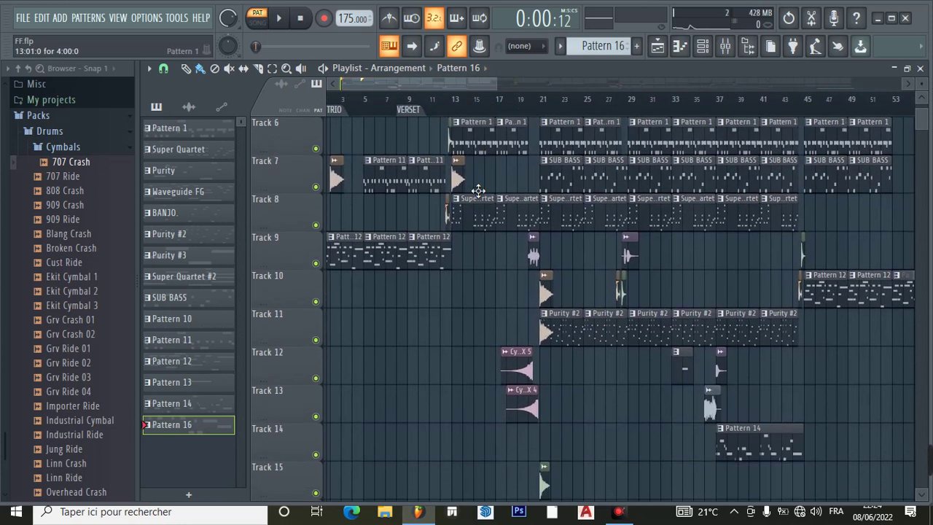
pyautogui.scroll(5, 474, 225)
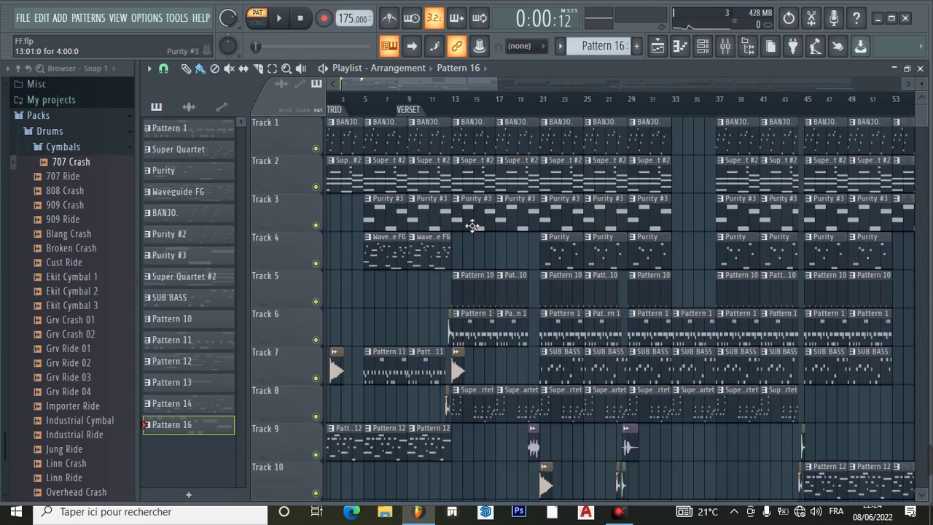
pyautogui.scroll(-2, 472, 226)
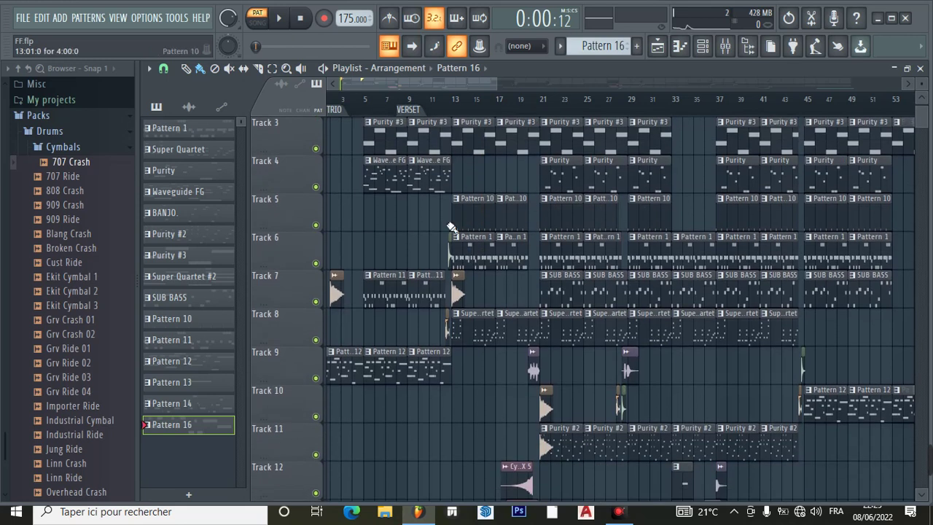
# - Solo Tracks 5 and 6 in the playlist and play the song from bar 13 to hear only those two tracks
pyautogui.rightClick(316, 226)
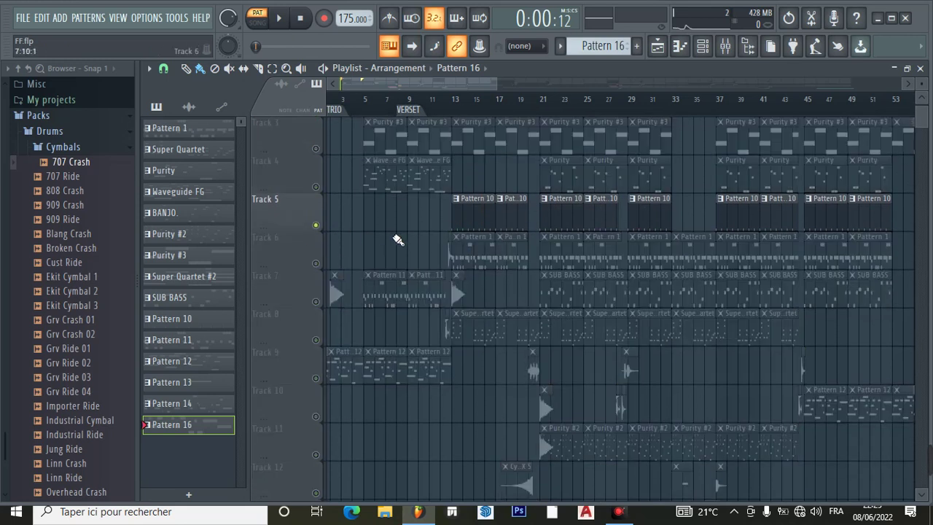
pyautogui.click(315, 263)
pyautogui.scroll(2, 379, 146)
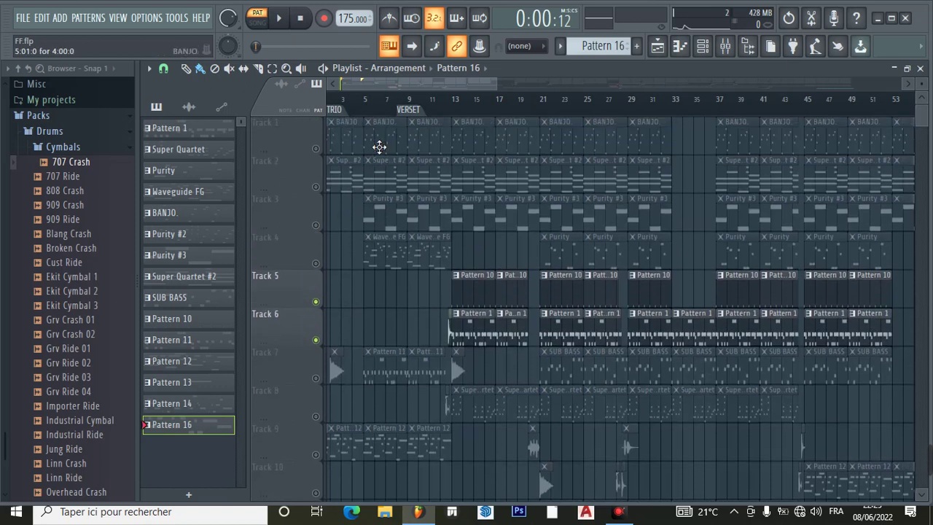
pyautogui.scroll(-1, 379, 150)
pyautogui.scroll(-5, 430, 168)
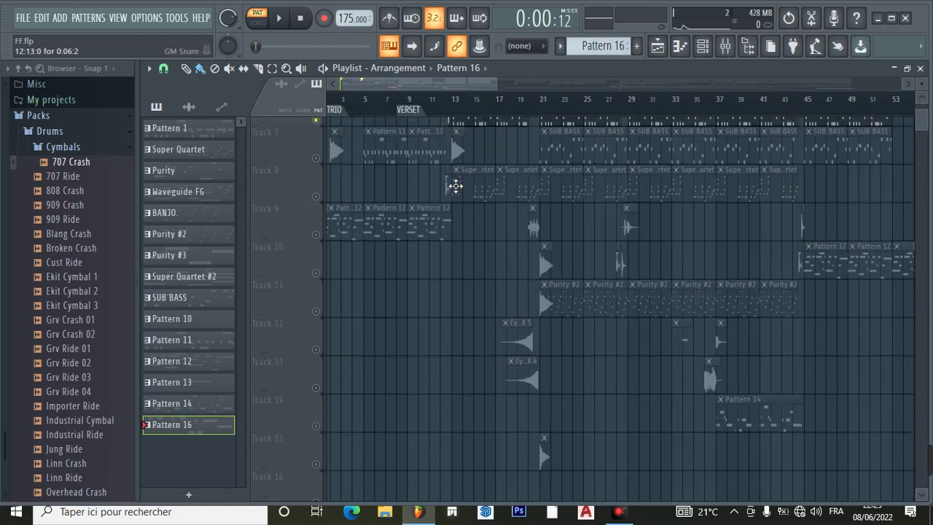
pyautogui.scroll(5, 445, 145)
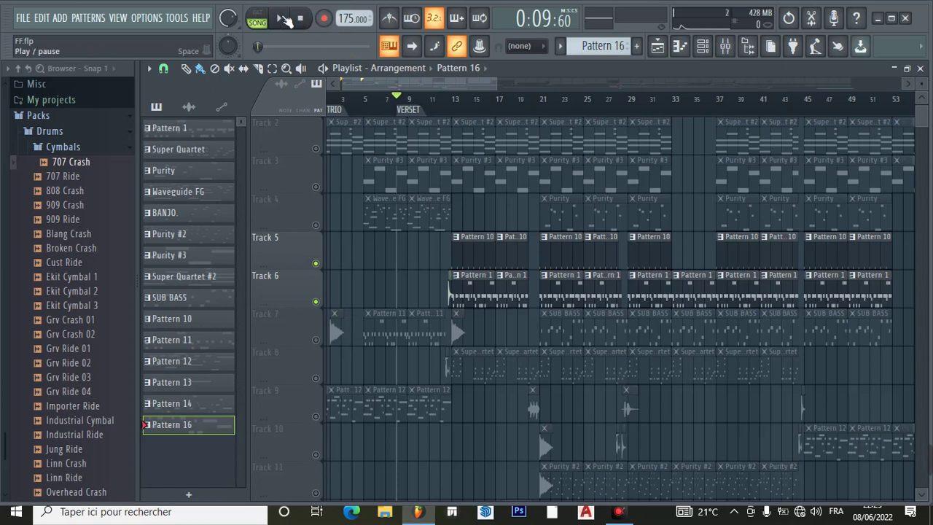
pyautogui.click(282, 18)
pyautogui.click(452, 112)
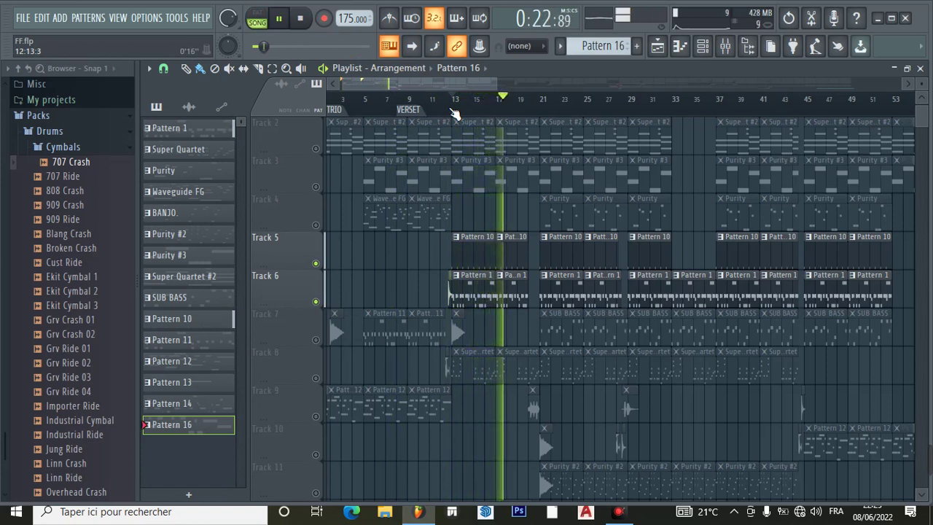
pyautogui.click(451, 99)
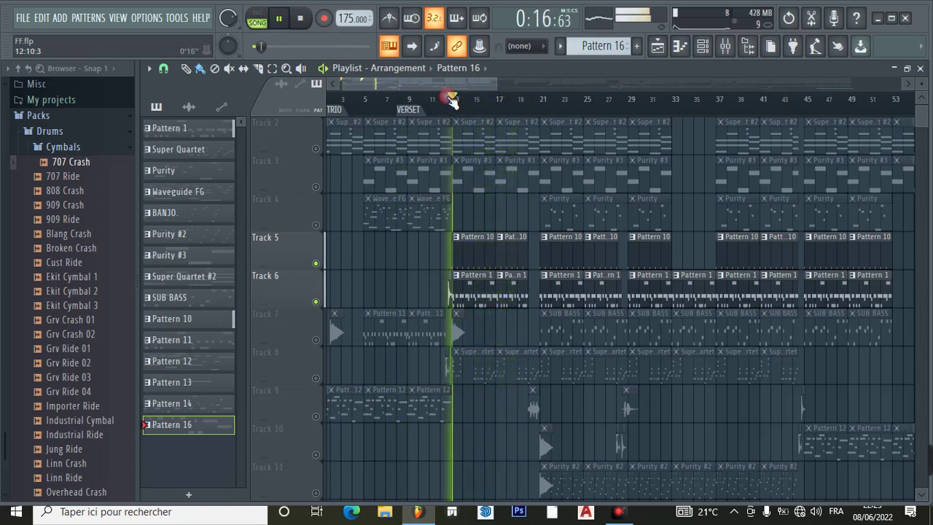
pyautogui.click(280, 21)
pyautogui.scroll(-1, 484, 266)
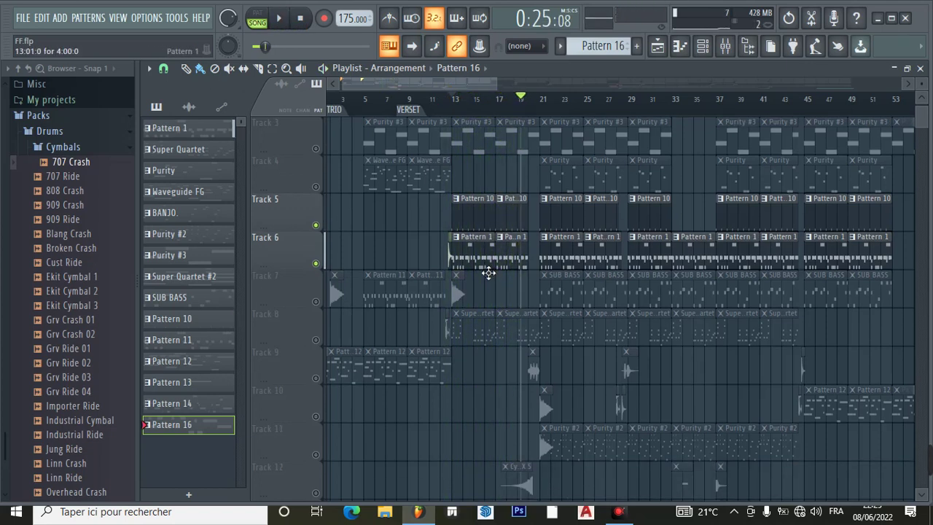
pyautogui.scroll(2, 488, 273)
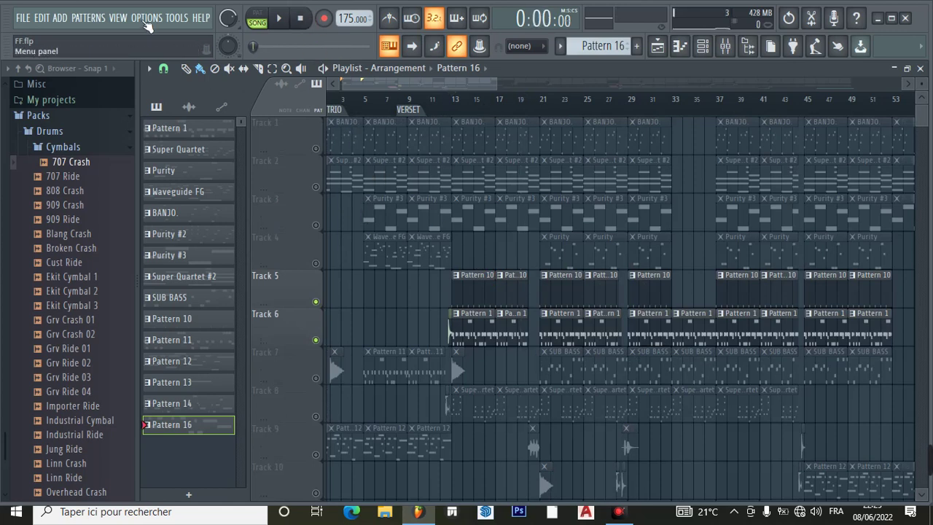
# - Run the macro that switches smart disable for all plugins
pyautogui.click(177, 18)
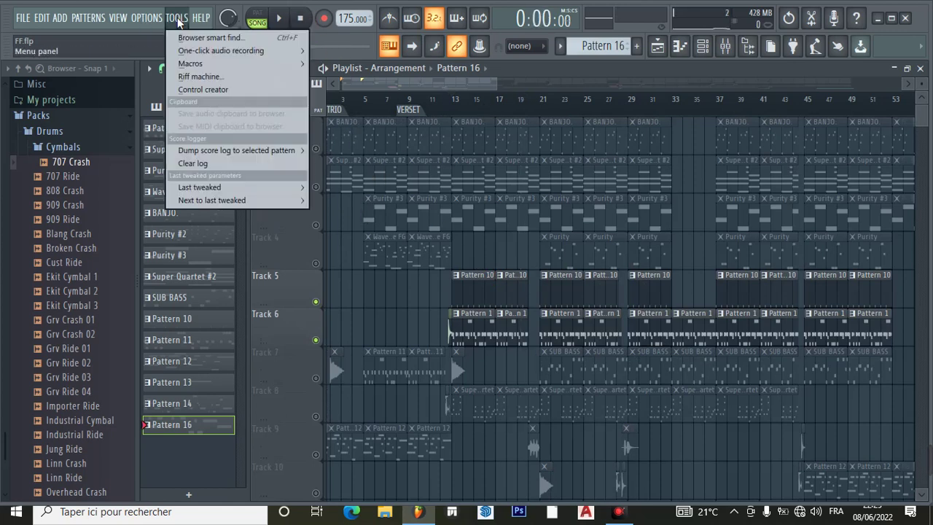
pyautogui.moveTo(194, 67)
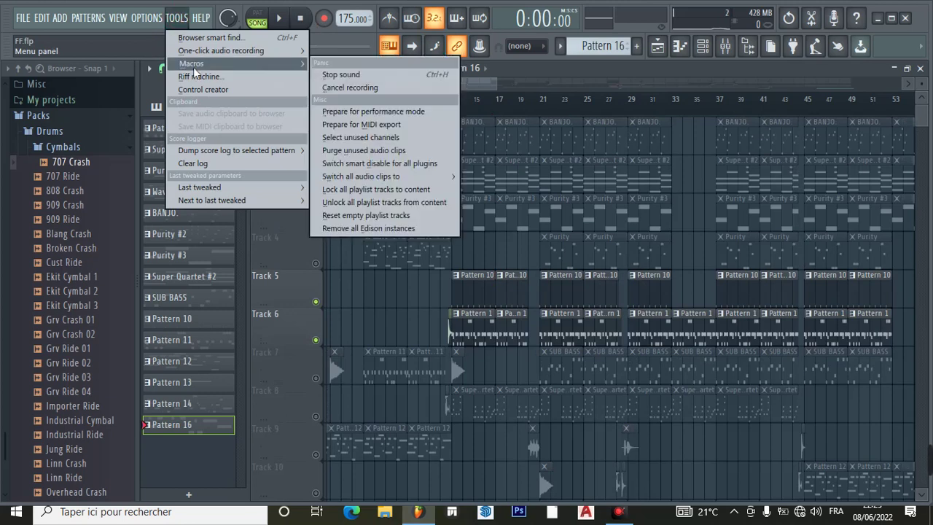
pyautogui.click(390, 165)
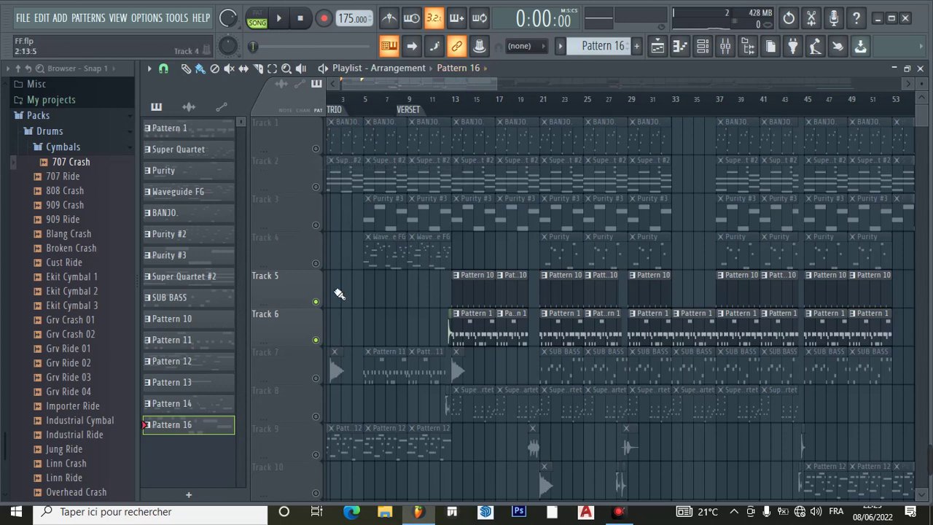
# - Unsolo the playlist tracks so all are active and play the whole song with auto-scrolling enabled, stopping at the end
pyautogui.rightClick(316, 340)
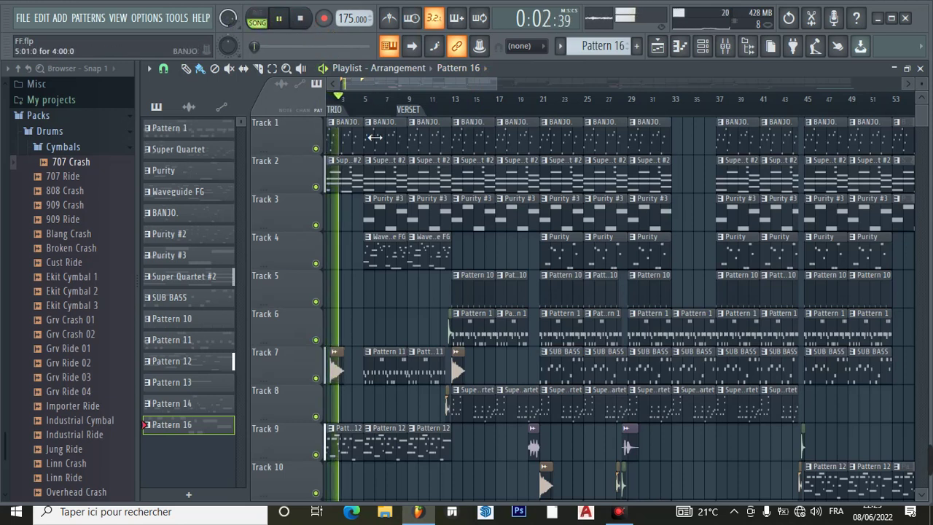
pyautogui.click(413, 48)
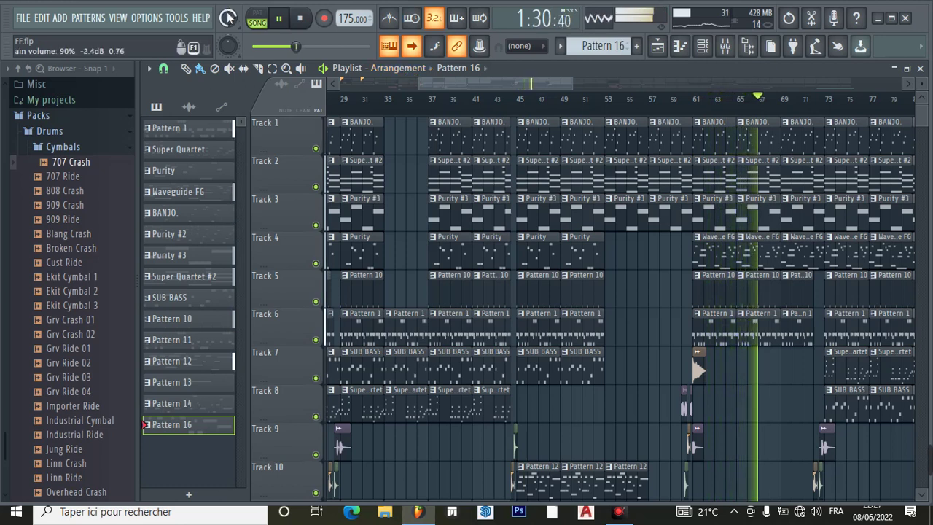
pyautogui.scroll(-1, 663, 324)
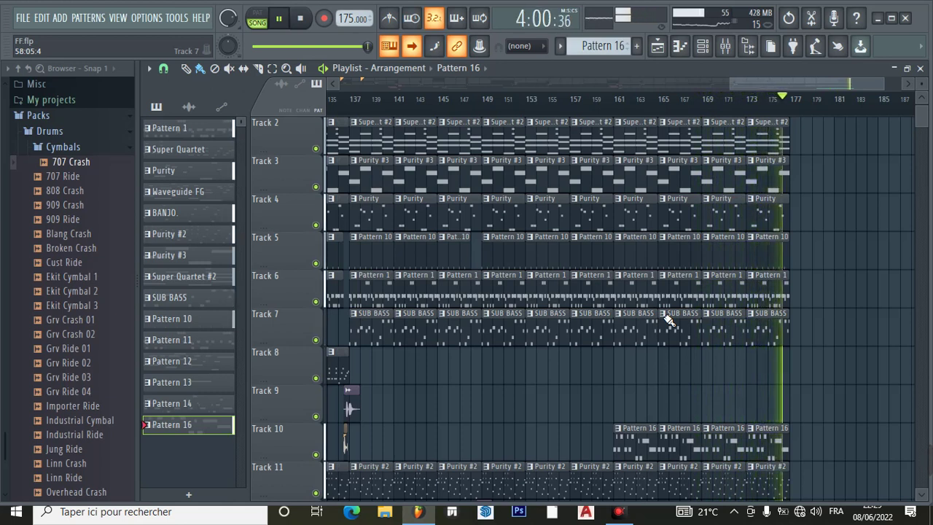
pyautogui.press('space')
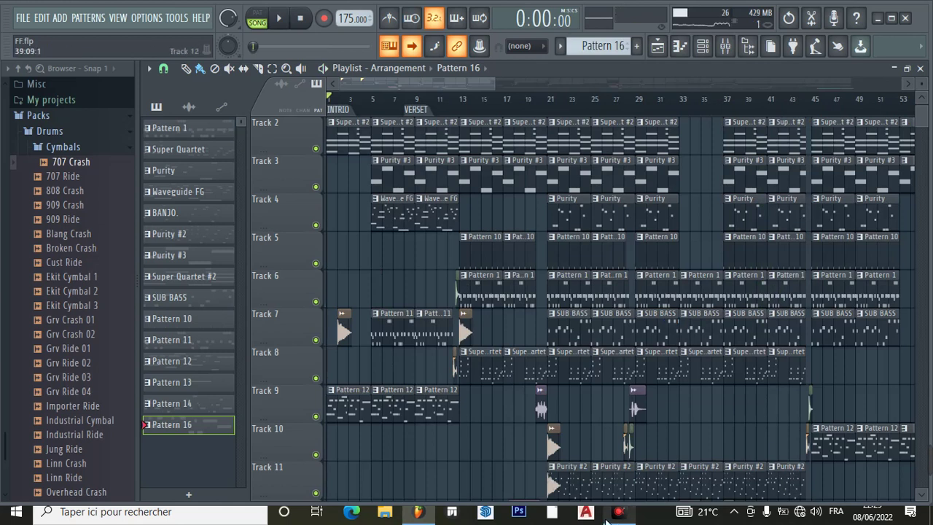
pyautogui.moveTo(616, 511)
pyautogui.click(605, 448)
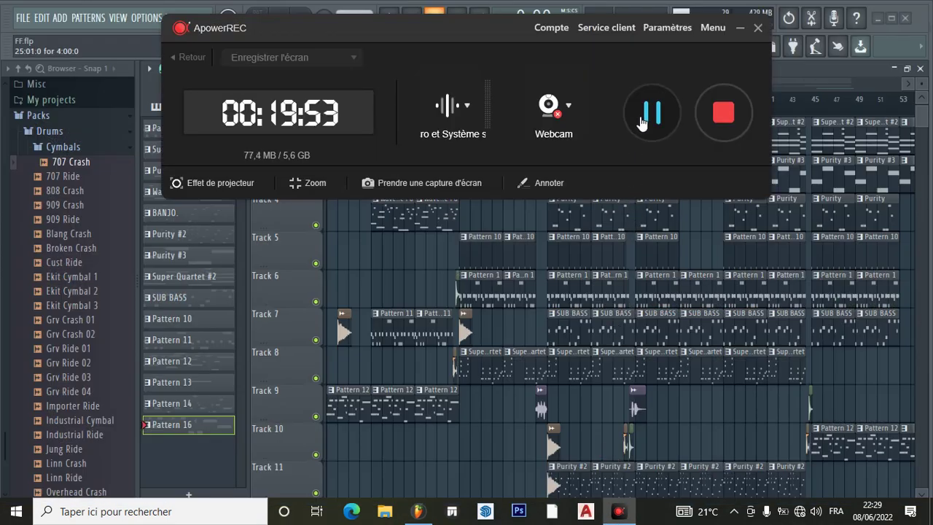